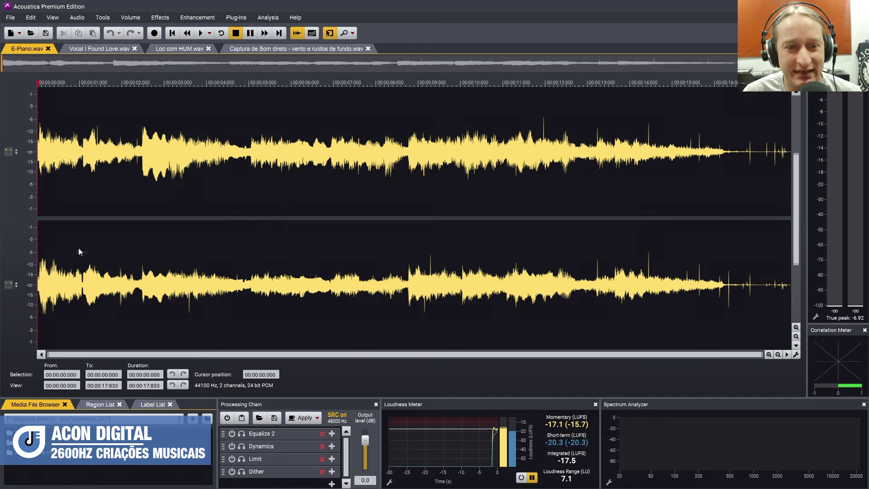
Play back the E-Piano.wav recording to hear its clicks, and stop the playback
key(space)
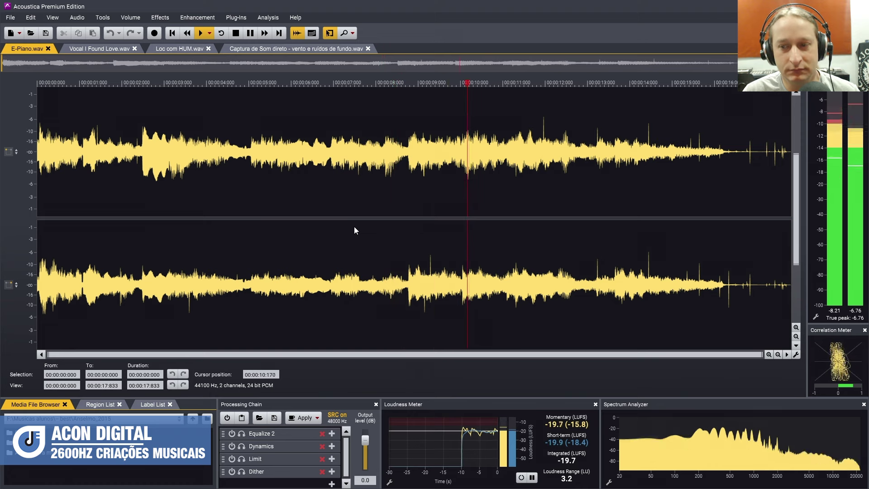
click(428, 202)
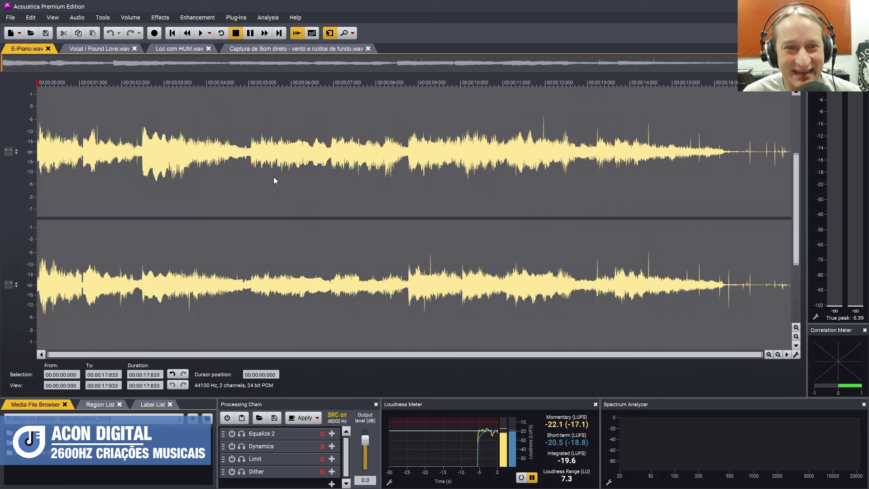
click(274, 178)
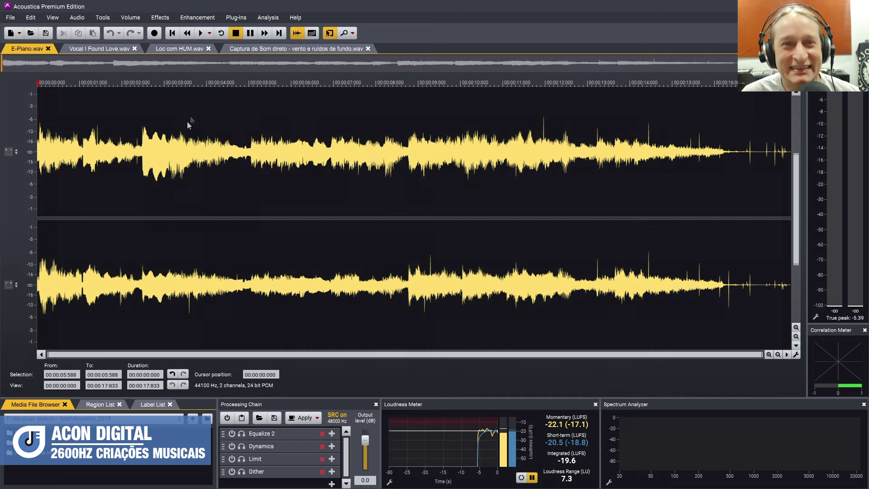
Open DeClick for the E-Piano recording and set the crackle, click, and plosive and thump sensitivities to 0.0%
click(206, 19)
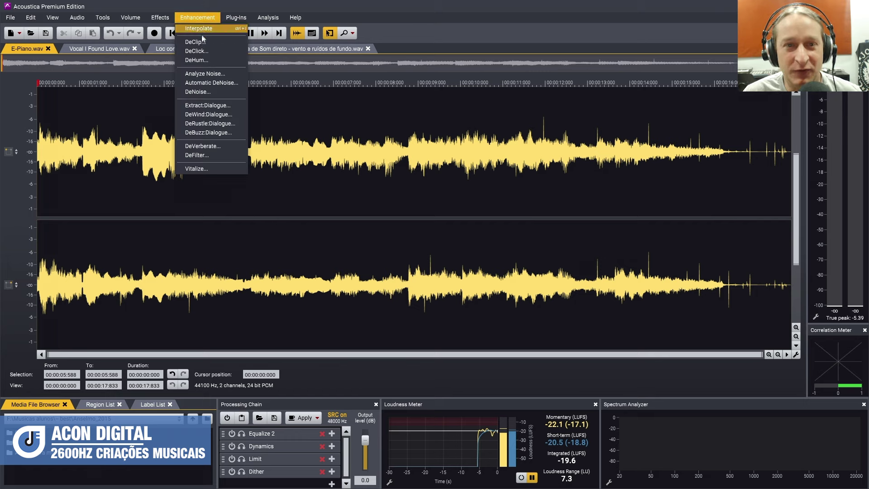
click(213, 50)
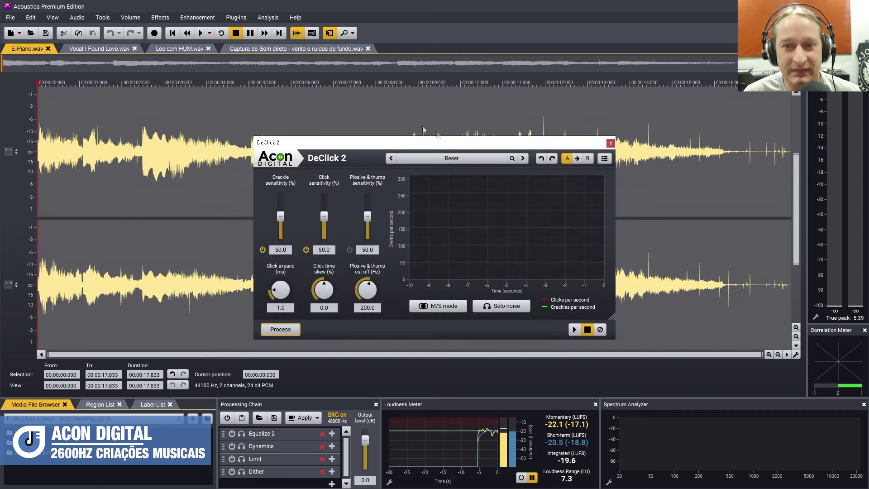
drag(435, 146, 412, 143)
click(239, 247)
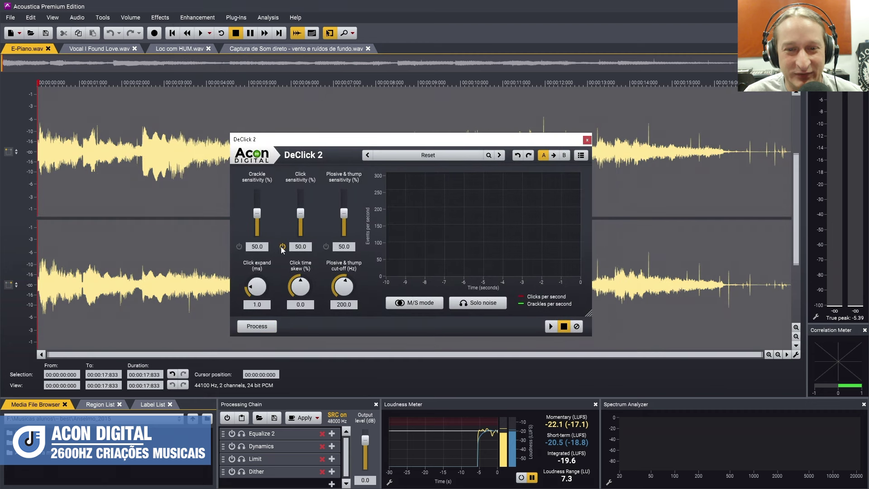
click(239, 246)
drag(257, 213, 258, 239)
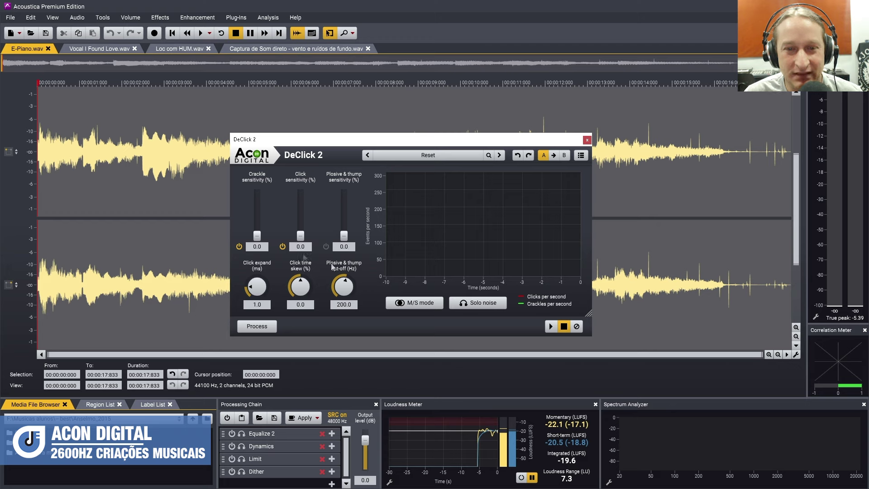
Preview the piano without click removal, and set the click sensitivity to 55% while previewing the result
key(space)
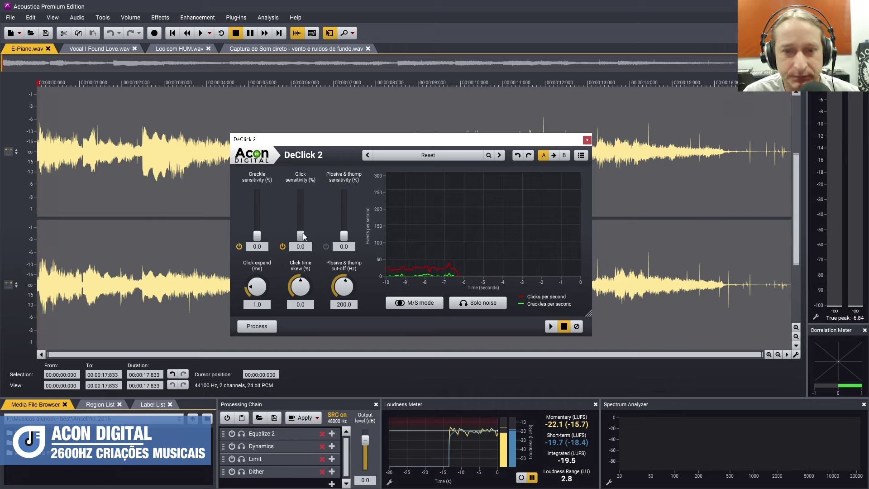
key(space)
drag(300, 236, 298, 211)
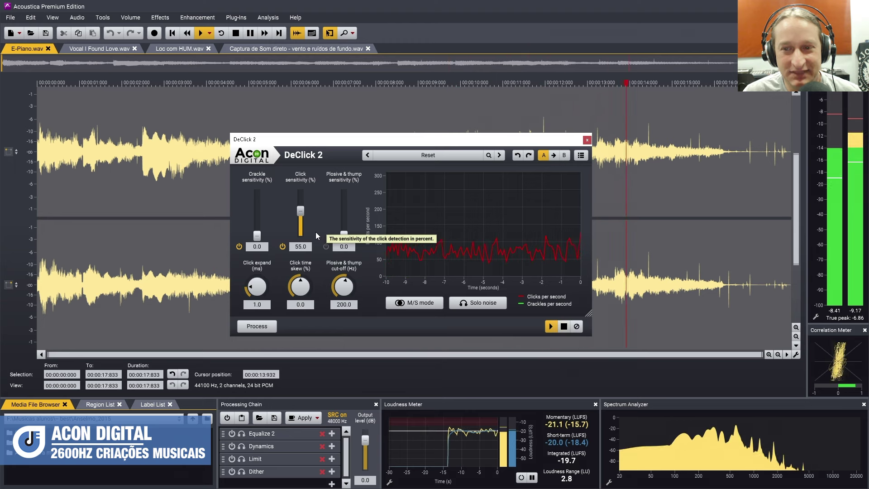
key(space)
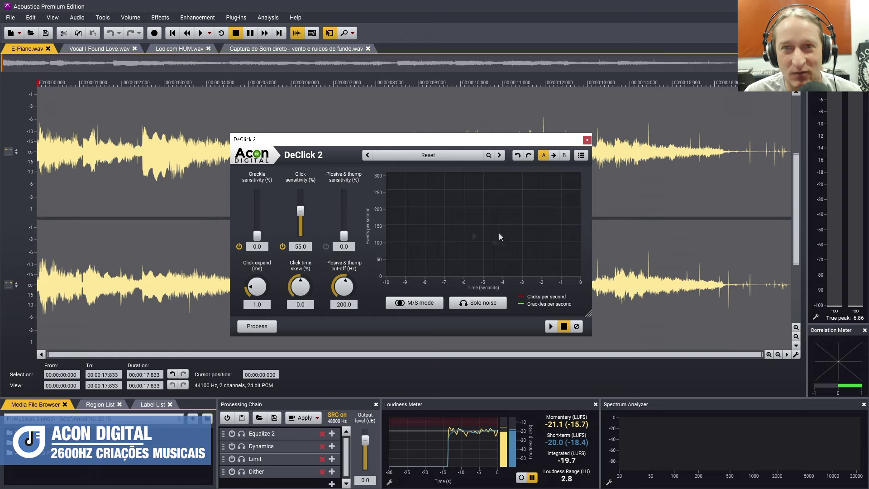
Set the crackle sensitivity to 54% and the click sensitivity to 56%, previewing the piano with these settings
key(space)
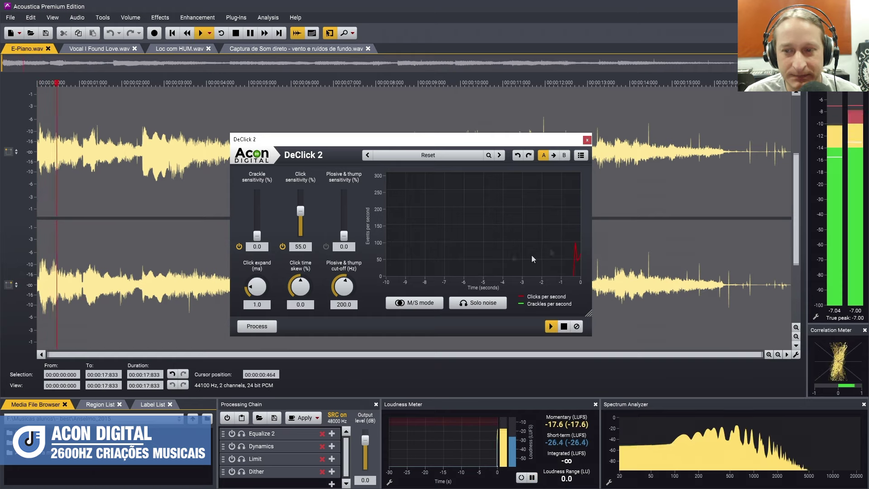
key(space)
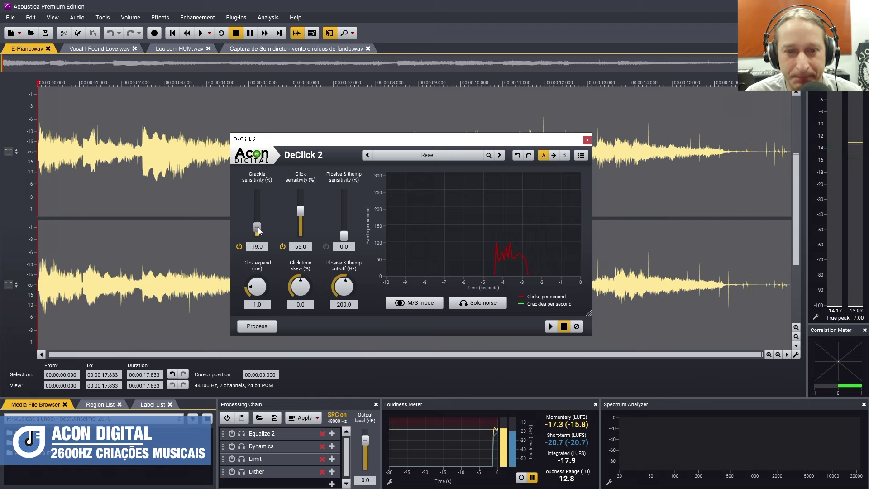
key(space)
drag(258, 231, 301, 211)
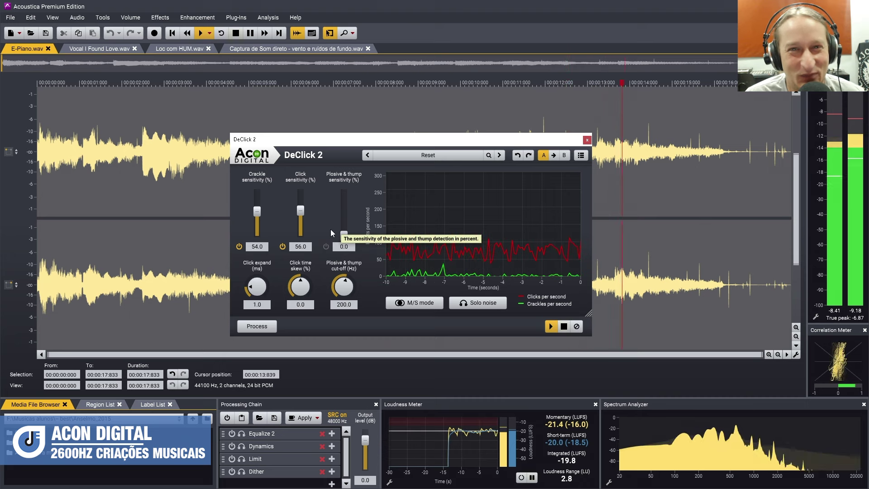
key(space)
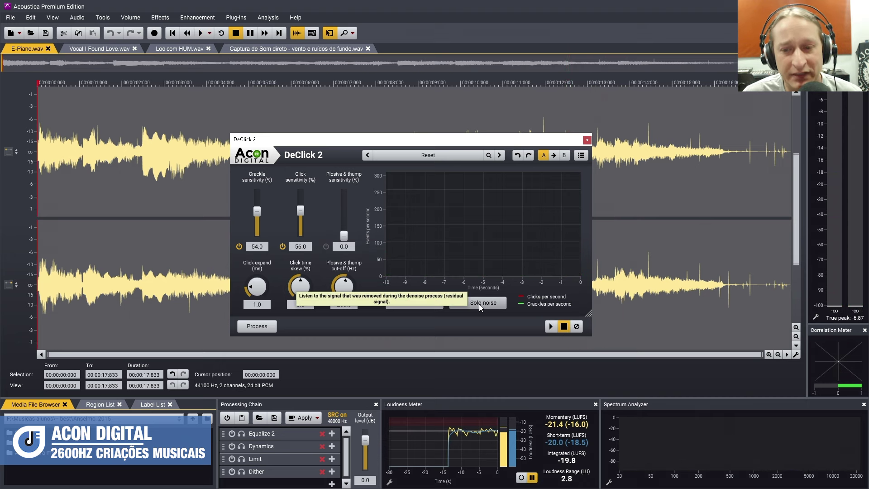
Solo the removed noise and set click time skew to 7.2%, click expand to 0.5 ms and click sensitivity to 55%
click(479, 303)
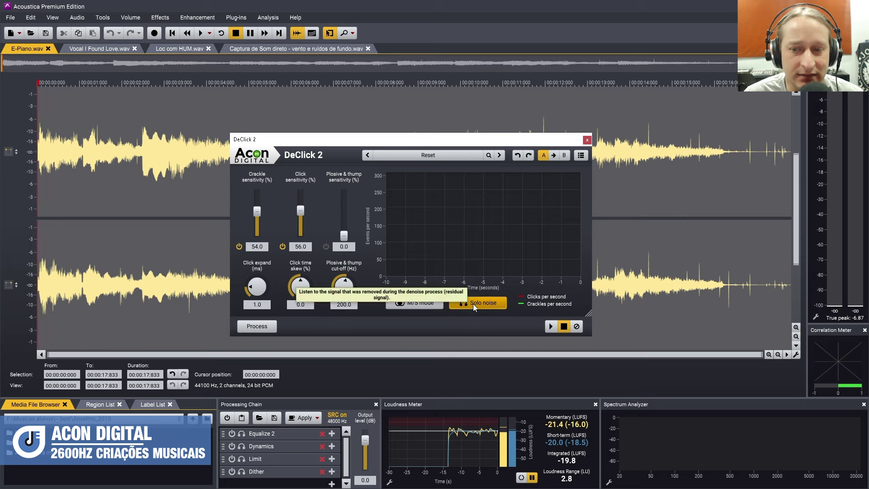
click(550, 326)
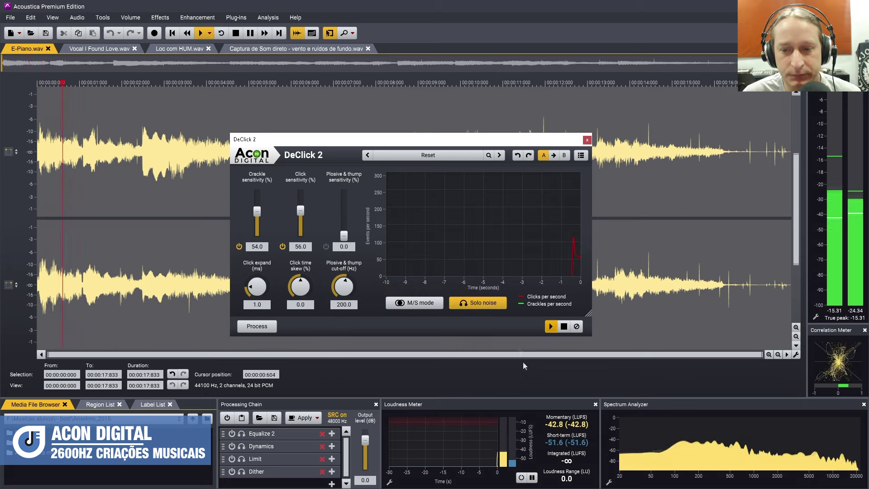
drag(301, 286, 260, 294)
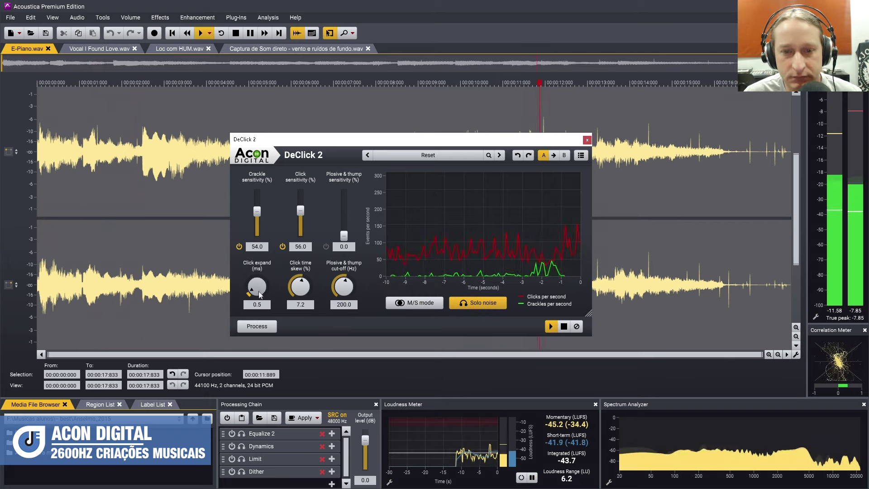
drag(303, 210, 303, 212)
key(space)
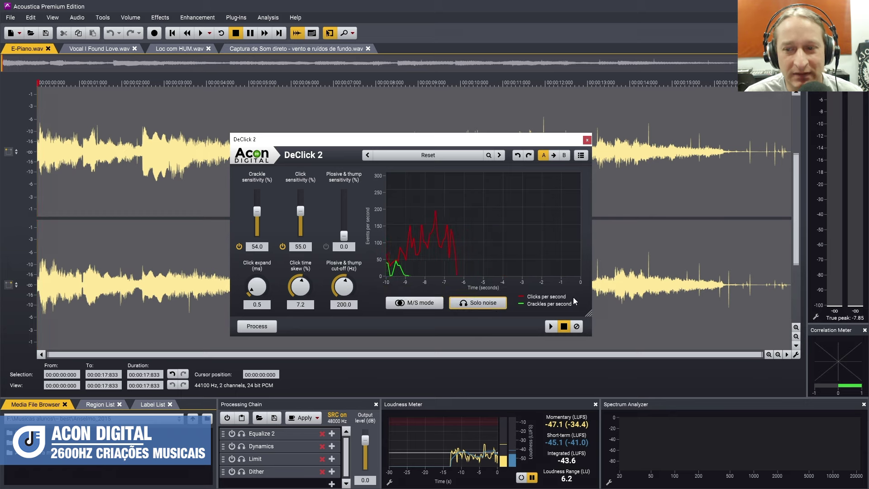
Preview the cleaned piano with noise solo off, and apply the DeClick processing to the whole recording
key(space)
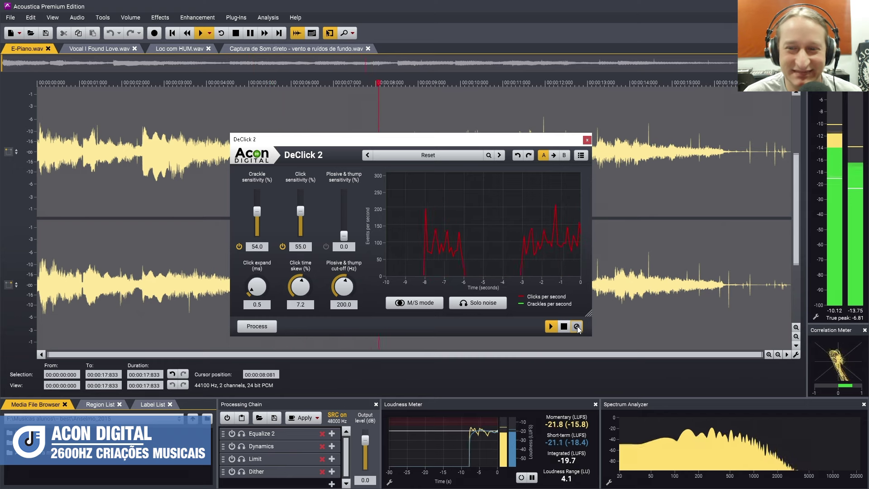
click(564, 326)
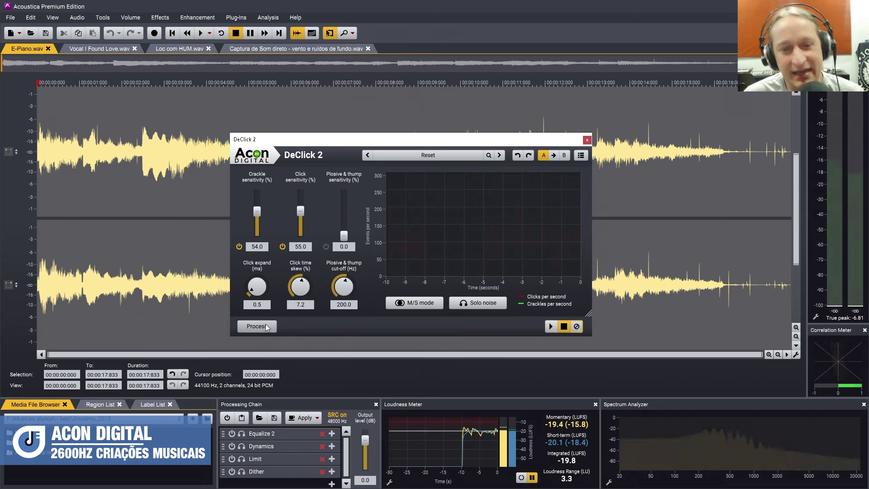
click(256, 326)
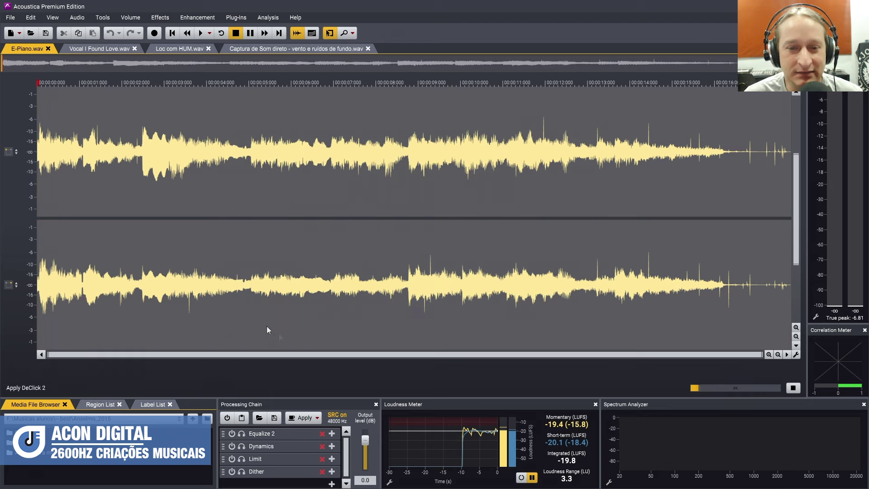
Undo and redo the DeClick processing to compare the piano waveform before and after it
click(522, 257)
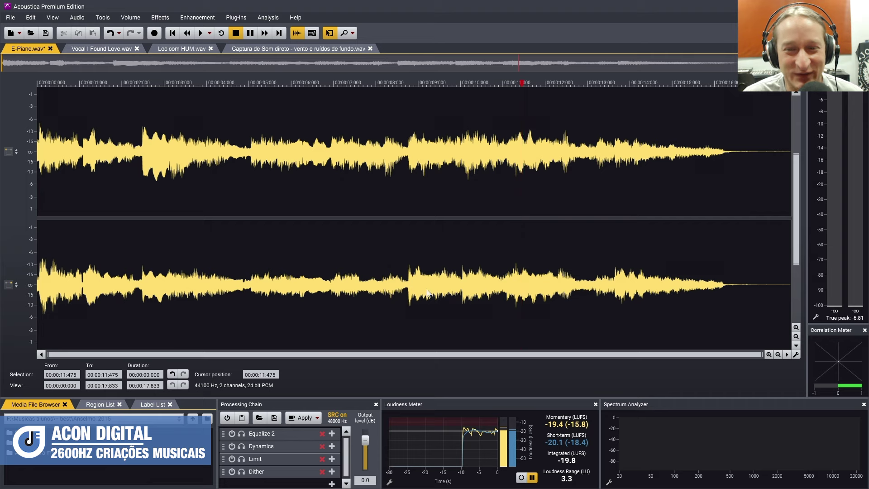
key(ctrl+z)
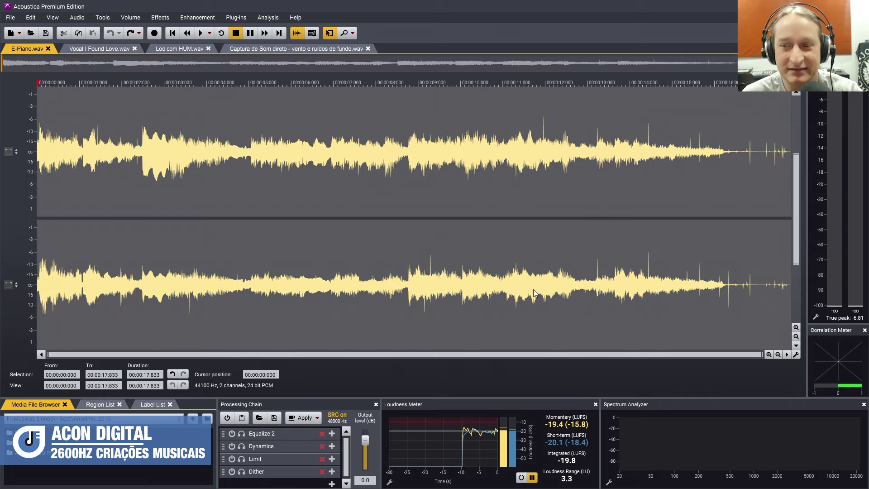
key(ctrl+y)
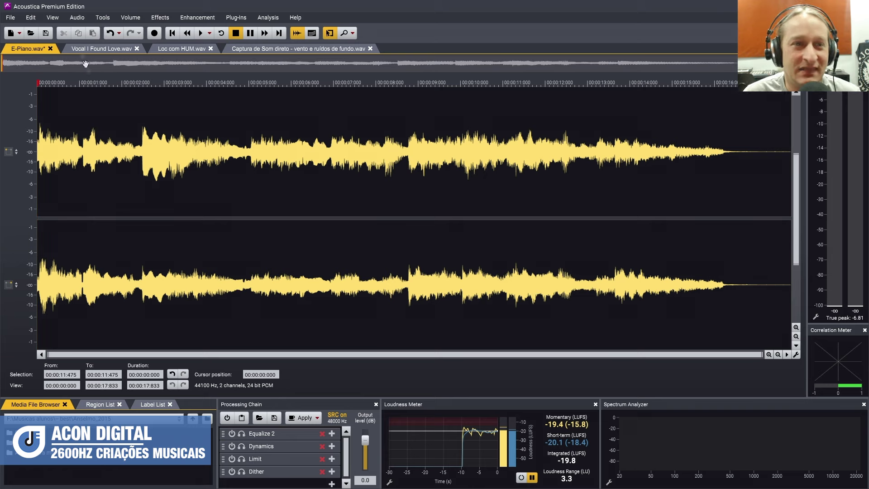
Switch to Vocal I Found Love.wav and play it from the start and again from about 10 seconds
click(93, 51)
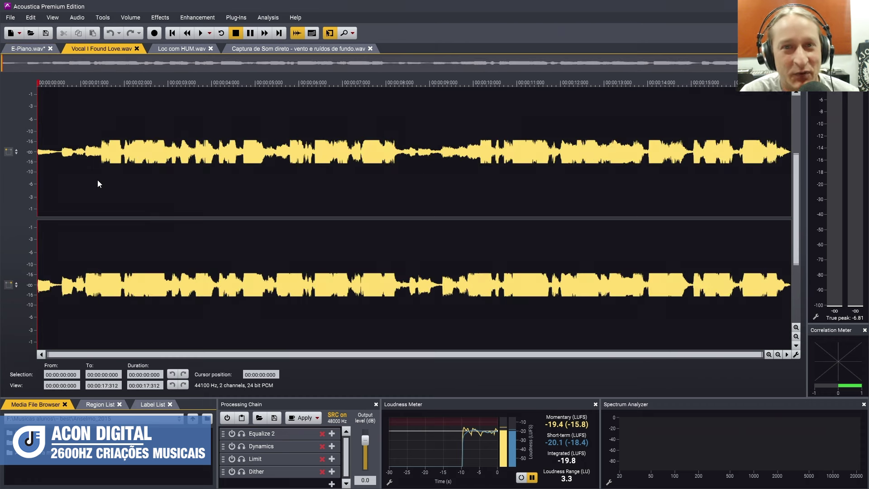
key(space)
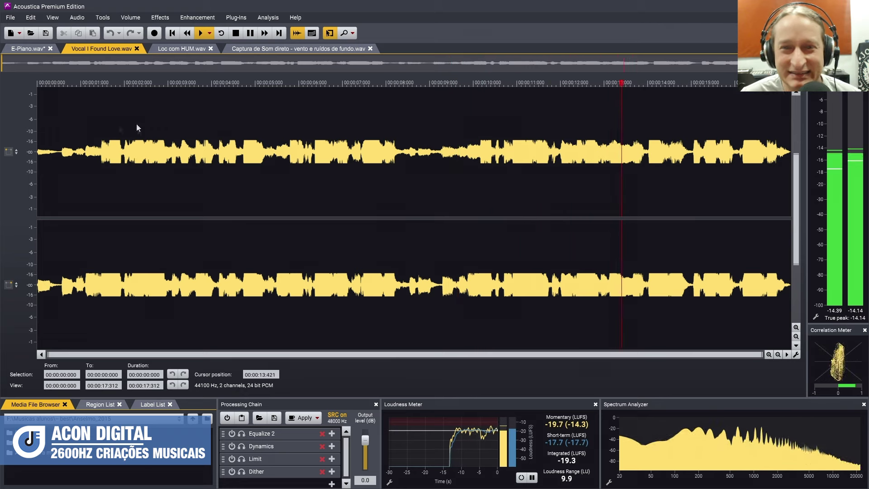
key(space)
click(475, 168)
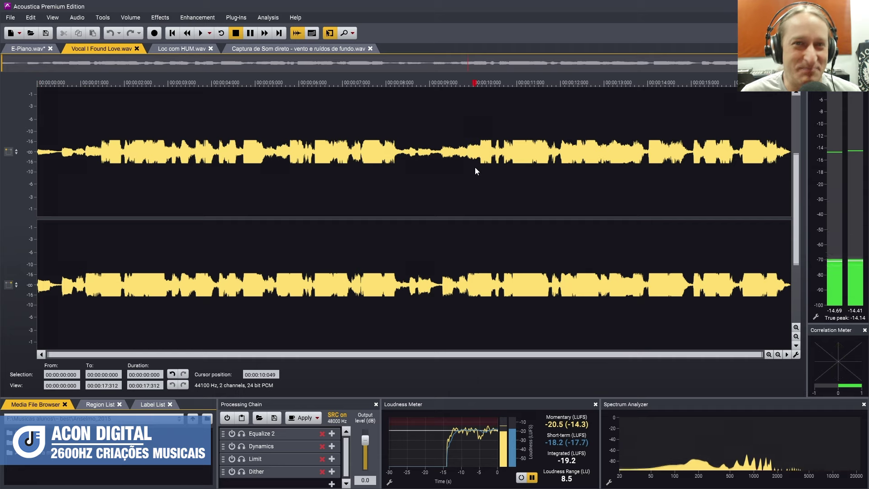
key(space)
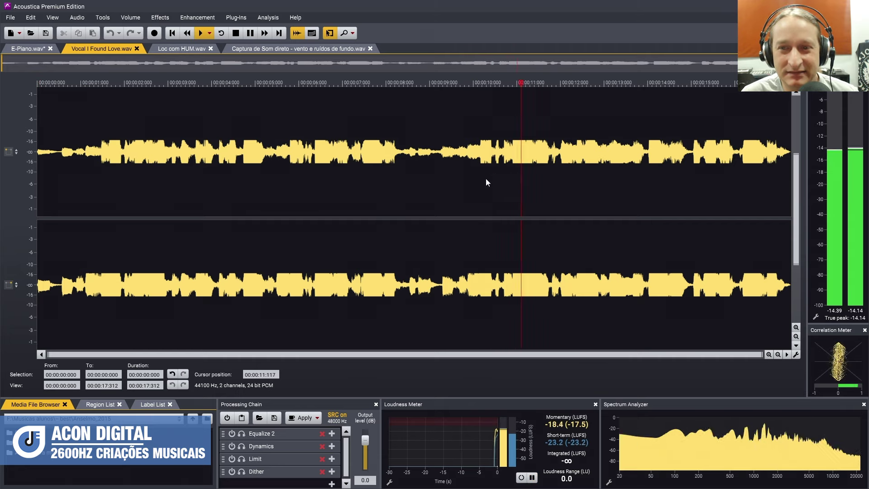
key(space)
Select the vocal passage from about 9.2 to 13.0 seconds
click(461, 162)
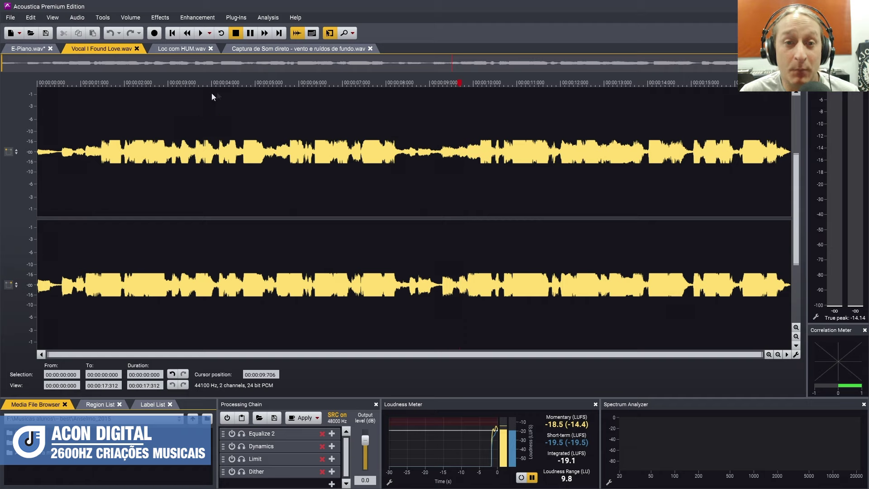
drag(463, 149, 644, 172)
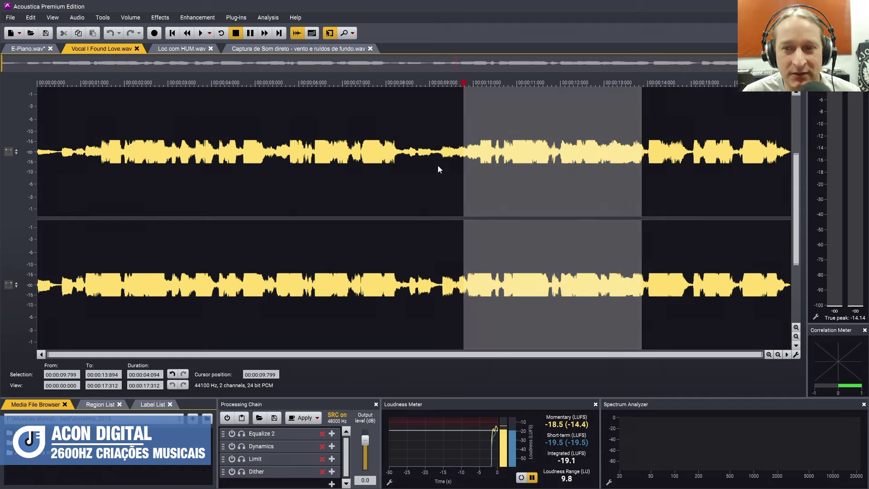
drag(438, 166, 603, 167)
Open DeClip for the selected vocal passage and preview it to read its level histogram
click(195, 18)
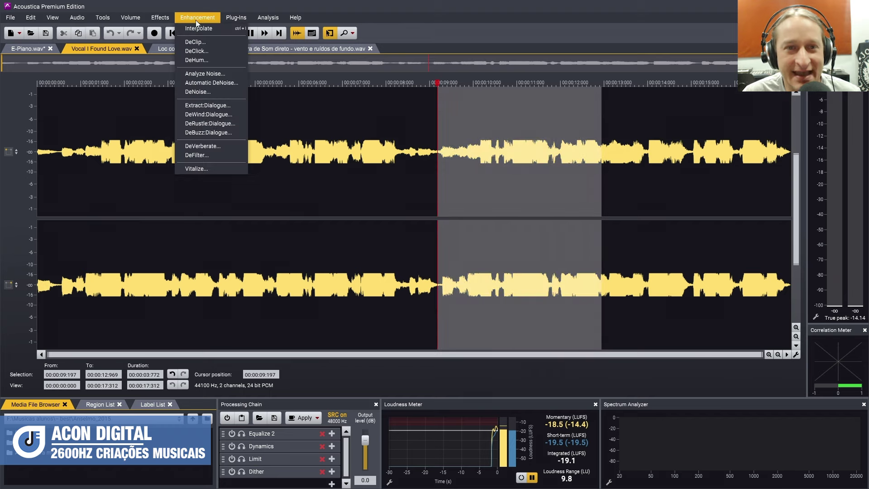
click(208, 46)
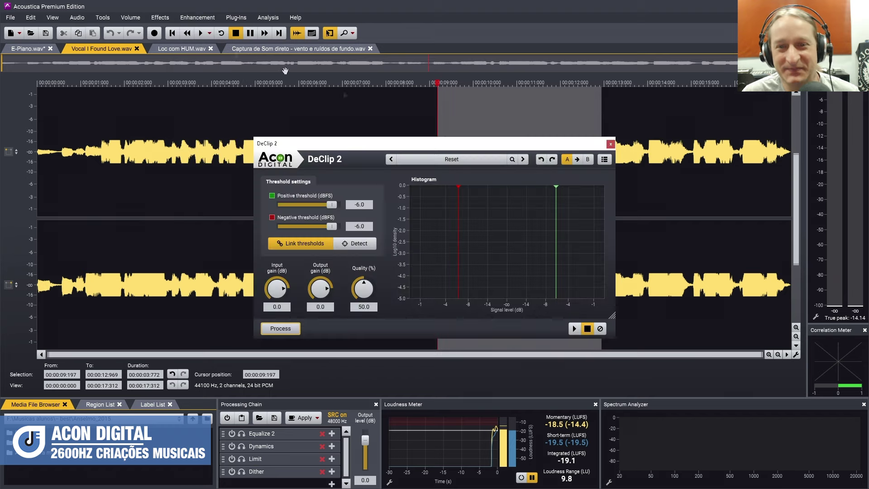
drag(472, 150, 390, 131)
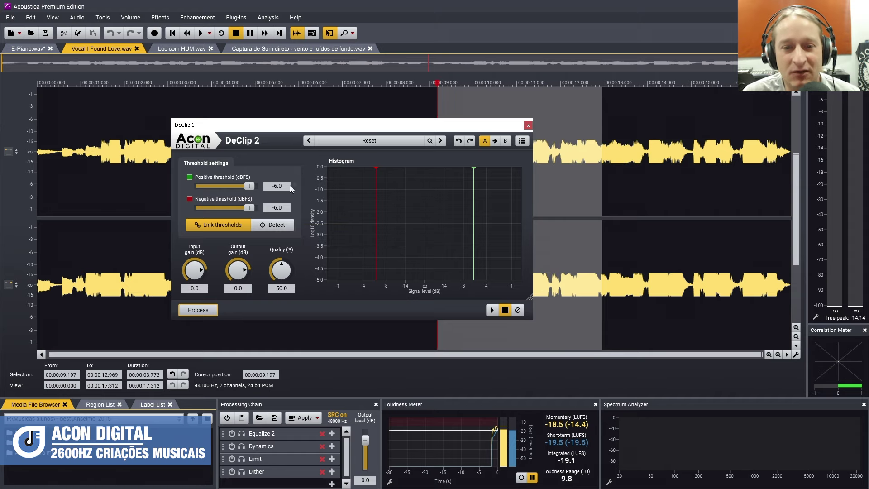
key(space)
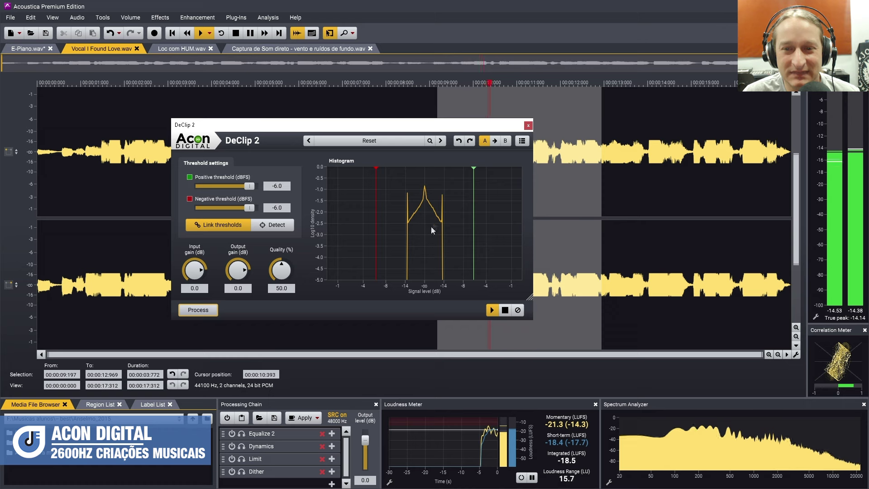
key(space)
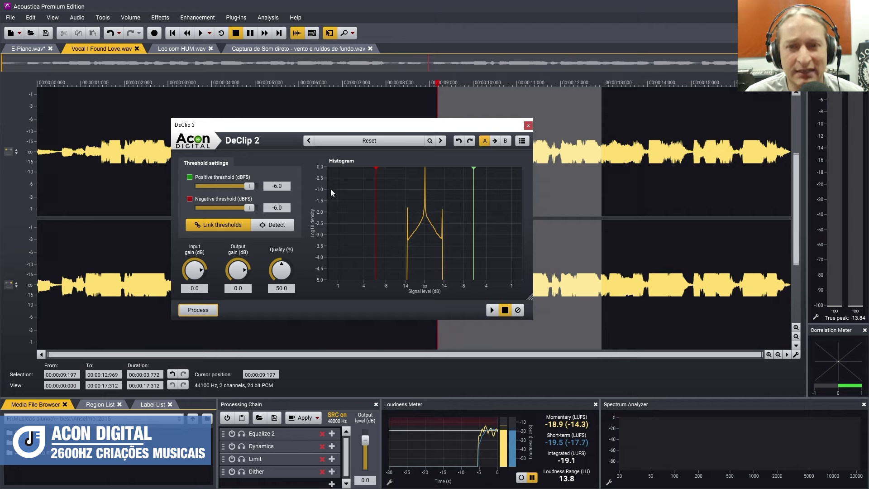
Set the linked DeClip thresholds to -18.5 dBFS and preview the selected vocal passage
drag(376, 167, 412, 167)
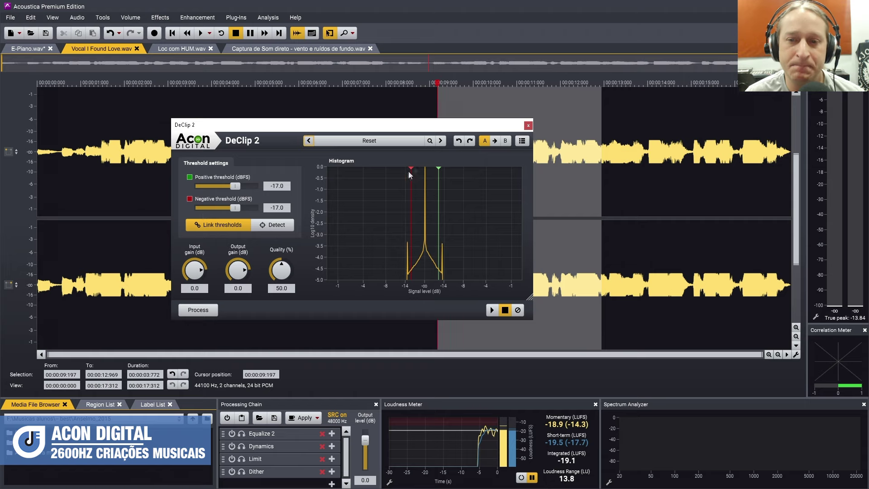
mouse_move(411, 168)
mouse_down()
mouse_move(396, 170)
mouse_move(414, 173)
mouse_up()
key(space)
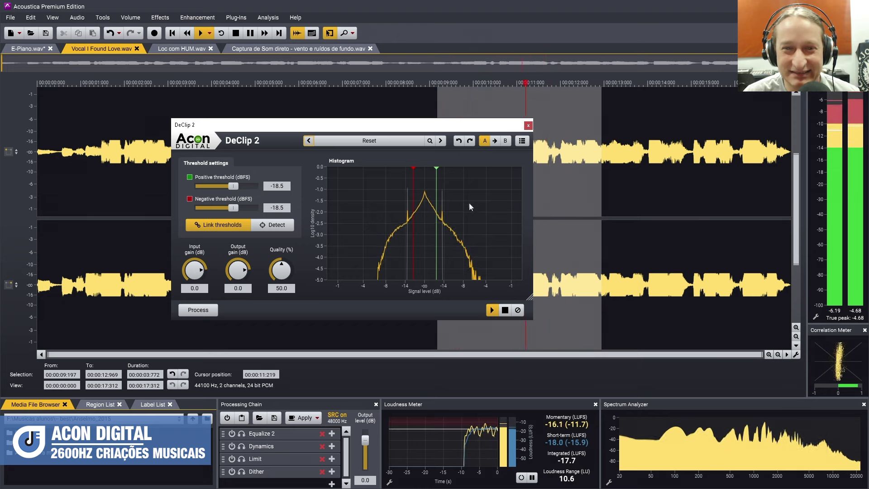
Clear the vocal passage selection and preview the DeClip result from near the start of the file
click(75, 187)
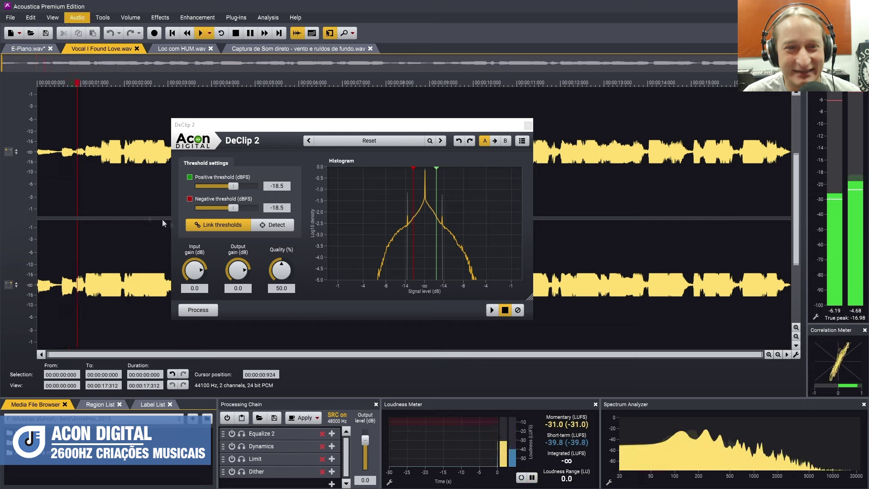
key(space)
click(492, 311)
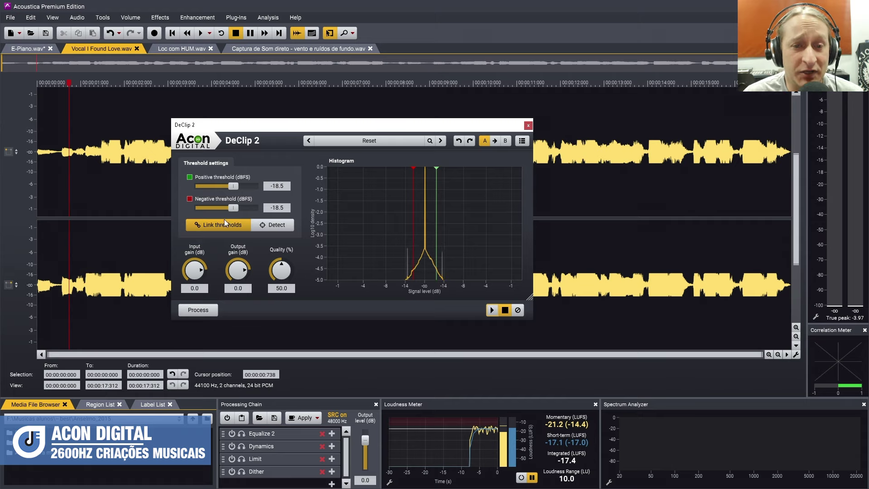
Set the linked DeClip thresholds to -19.8 dBFS and preview the vocal from about 1.4 seconds
mouse_move(236, 187)
mouse_down()
mouse_move(216, 189)
mouse_move(254, 192)
mouse_move(235, 187)
mouse_move(245, 187)
mouse_up()
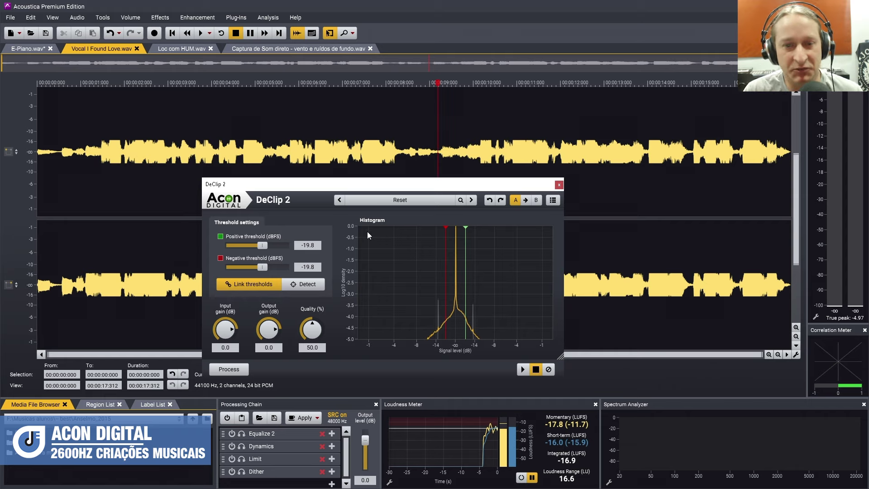
click(96, 177)
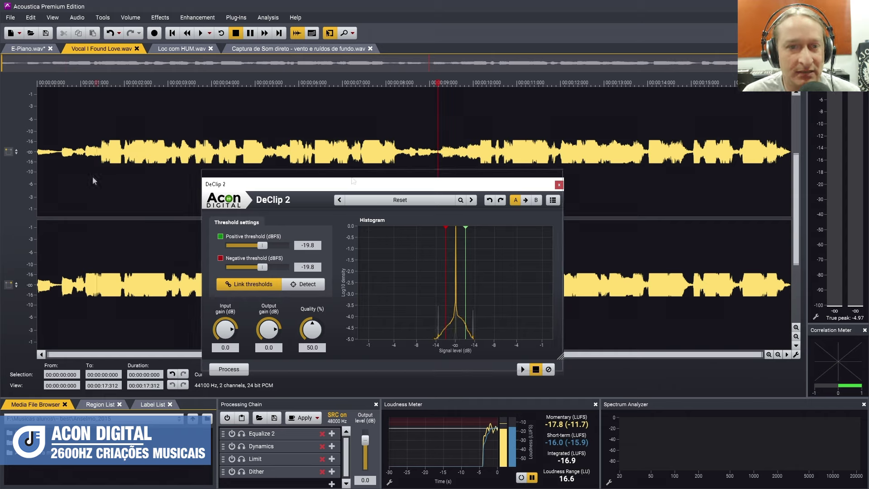
drag(354, 188, 352, 178)
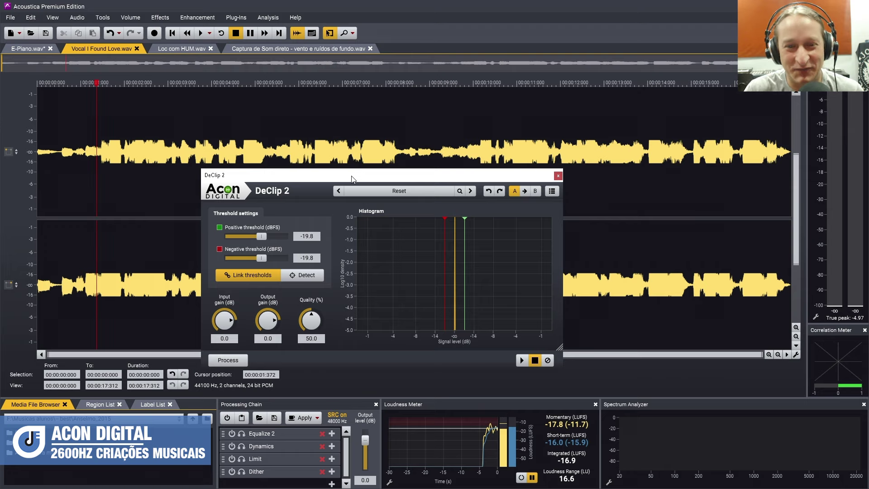
key(space)
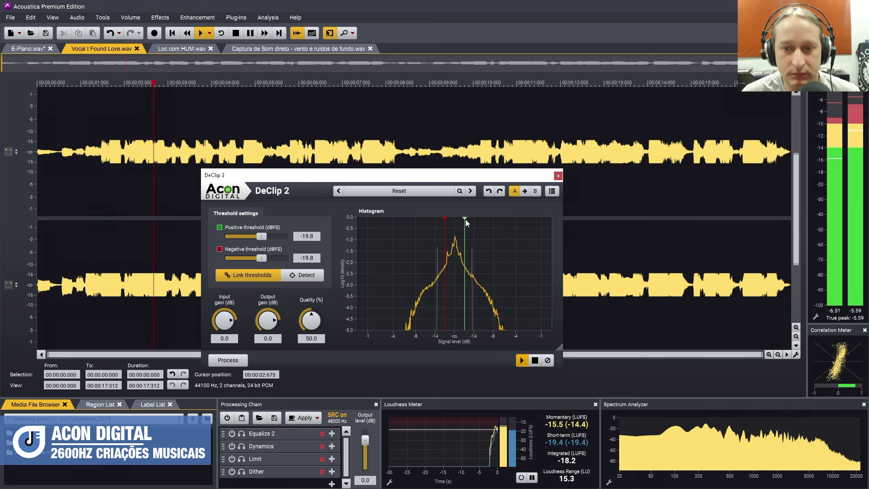
Set the linked DeClip thresholds to -17.6 dBFS and the quality to 100%, and process the whole vocal
drag(462, 220, 467, 220)
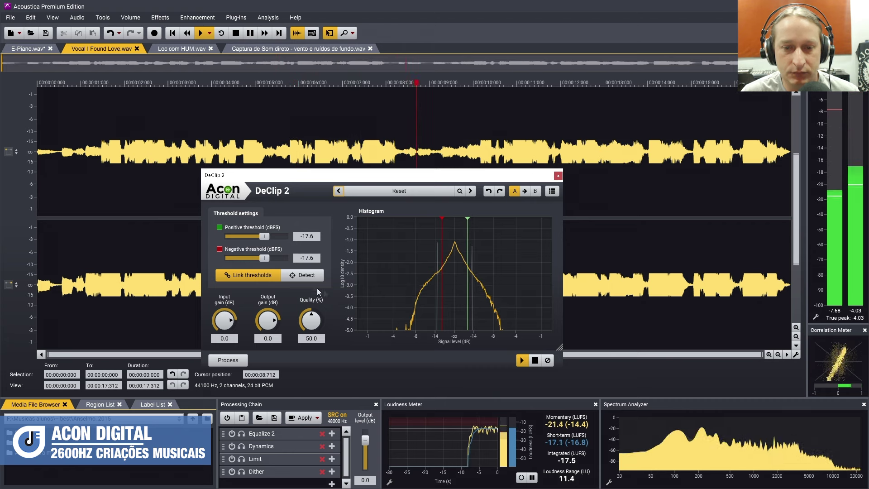
drag(313, 321, 313, 299)
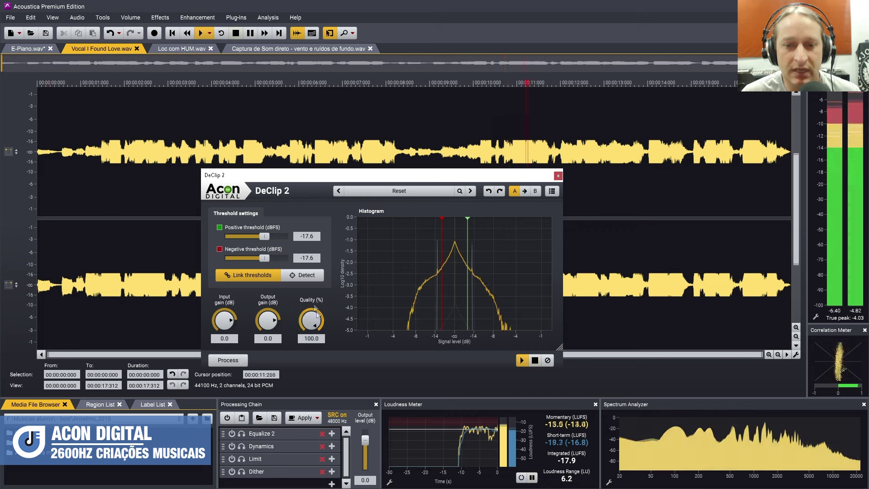
click(227, 360)
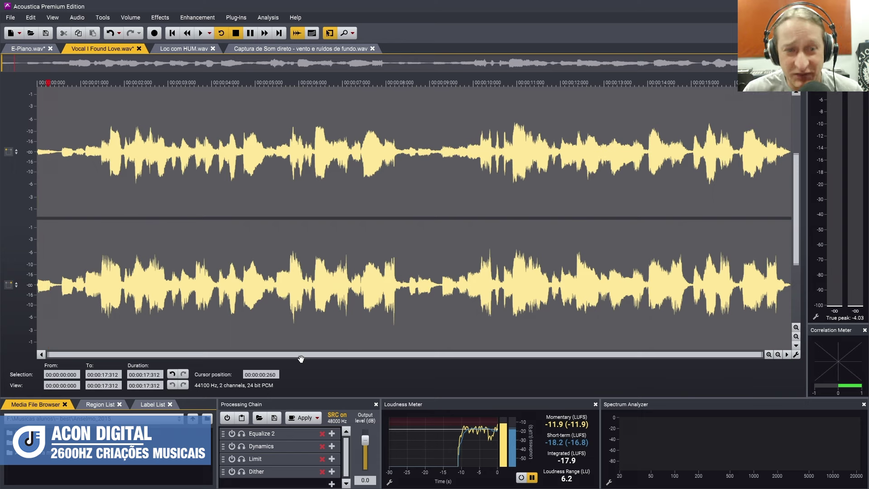
Play the declipped vocal from about 0.3 seconds to check the repair
click(49, 184)
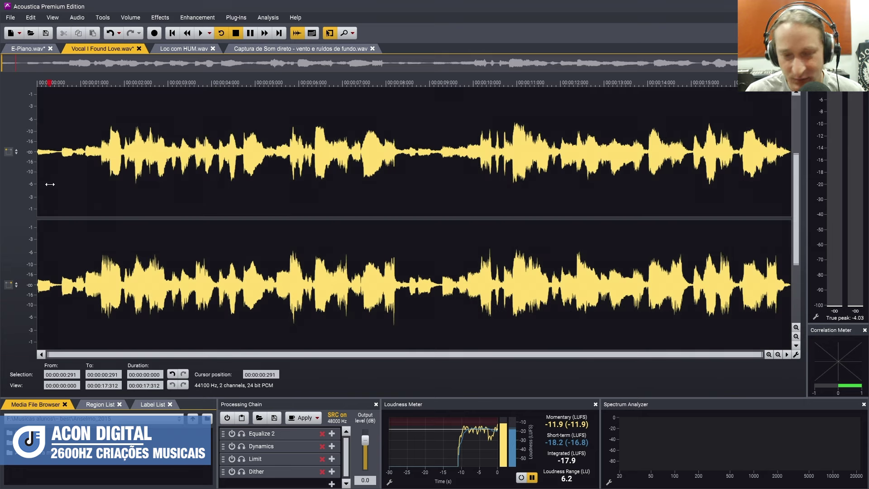
key(space)
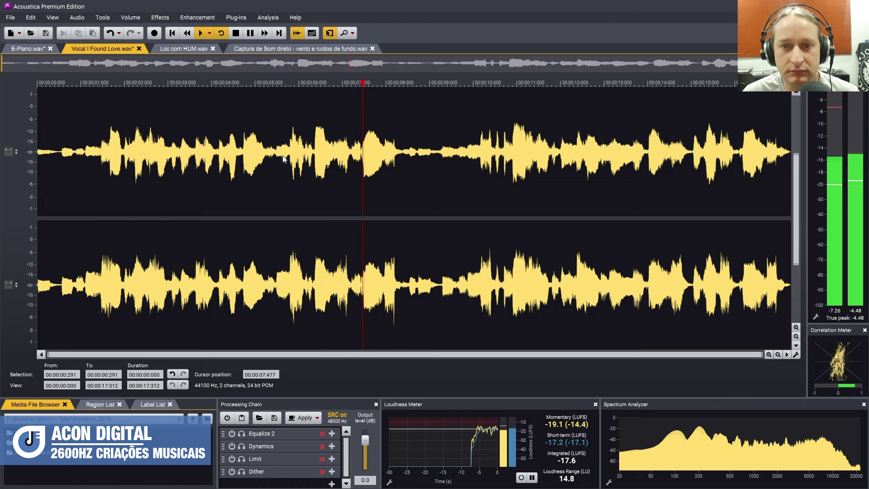
key(space)
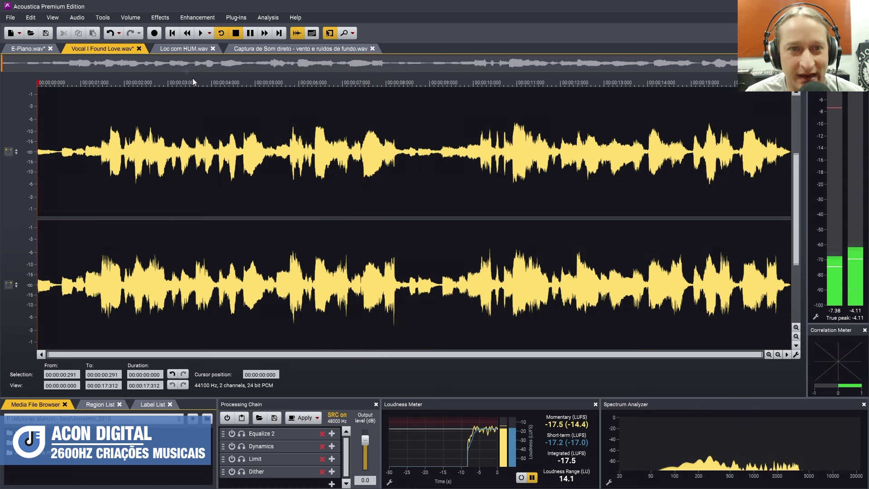
Open Equalize 2 for the whole vocal and switch to its blank B setting
click(160, 18)
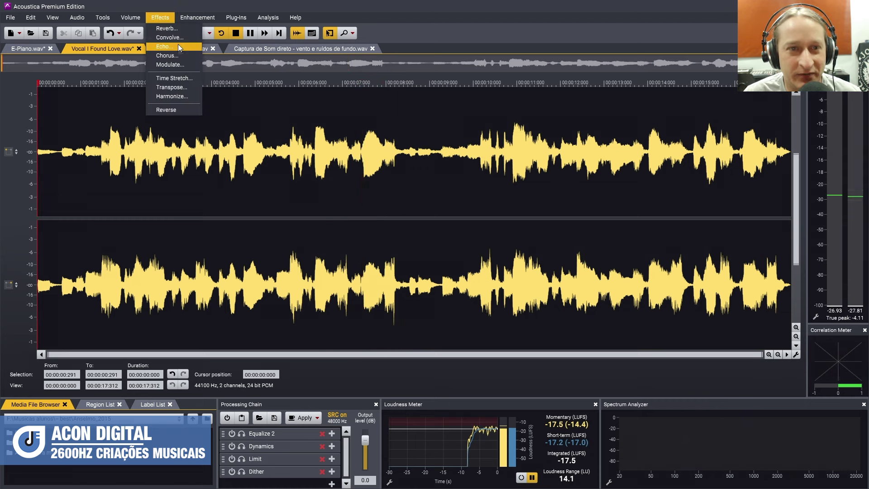
mouse_move(129, 17)
mouse_move(102, 17)
click(148, 112)
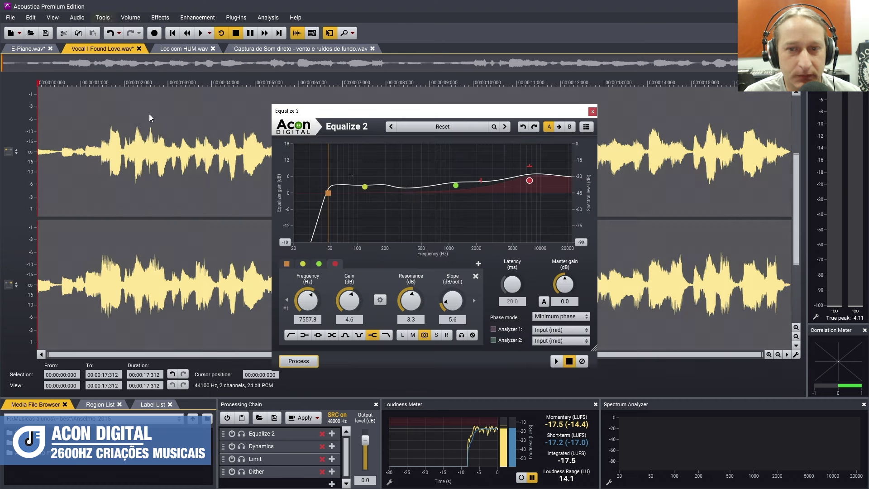
click(569, 127)
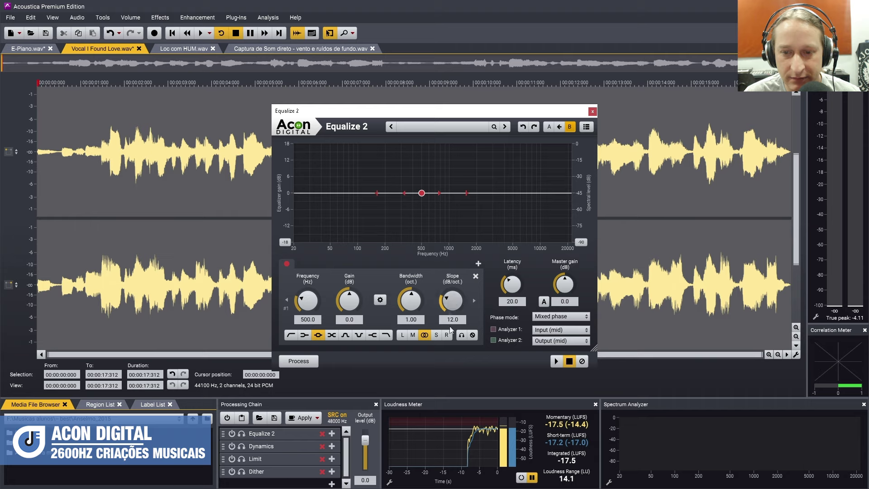
Turn the equalizer band into a high shelf of 6.2 dB at about 4902 Hz, preview it and process the vocal
click(373, 335)
key(space)
drag(421, 193, 514, 180)
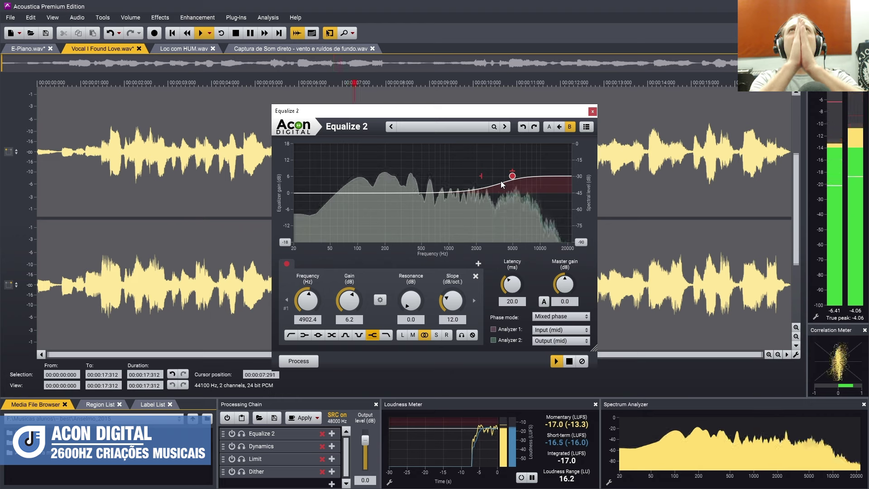
key(space)
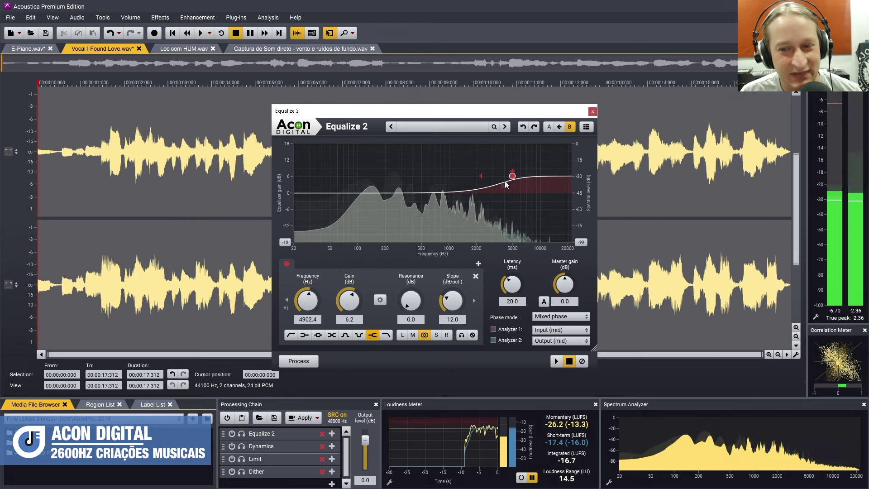
click(304, 360)
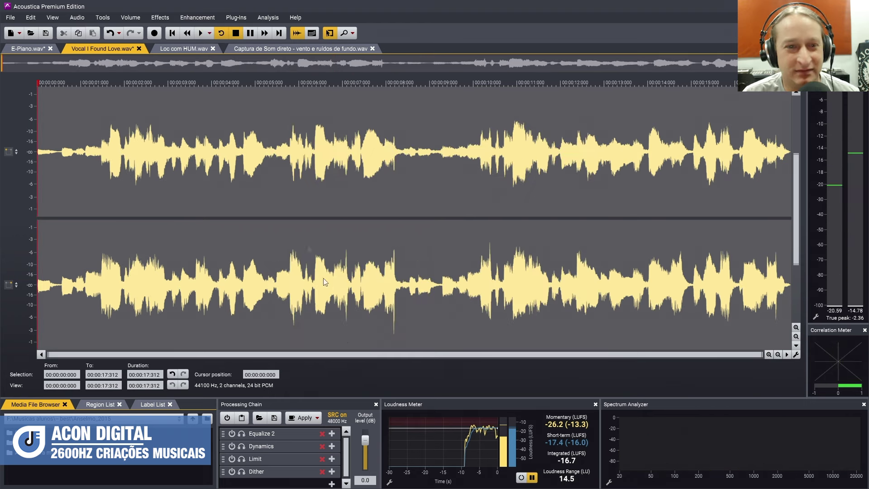
Play the equalized vocal, undo the equalizer and DeClip processing, and play the original clipped vocal for comparison
key(Escape)
key(space)
key(ctrl+z)
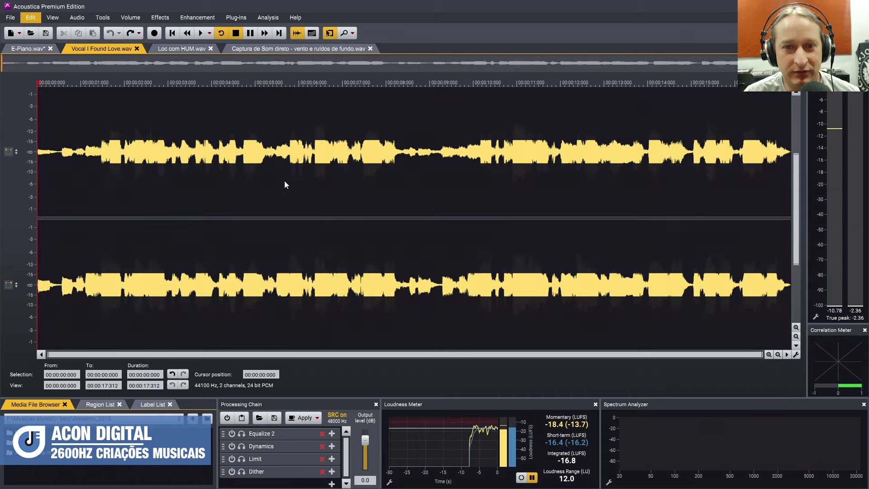
key(ctrl+z)
key(space)
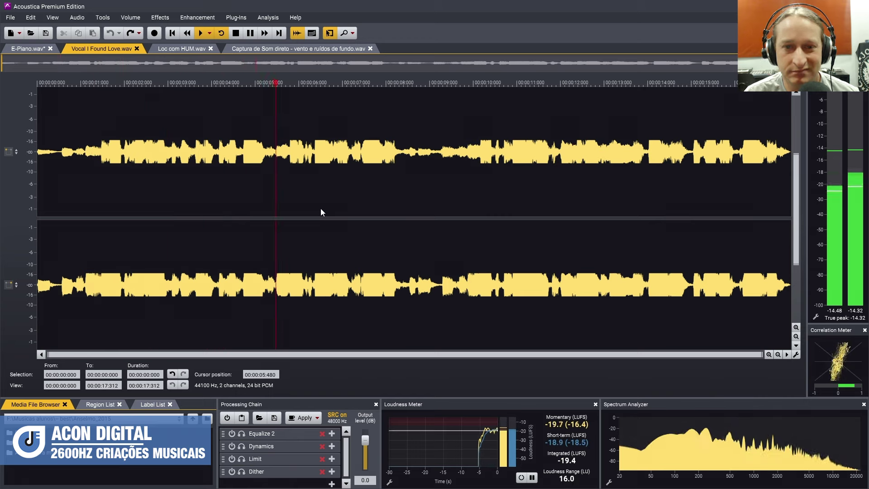
key(space)
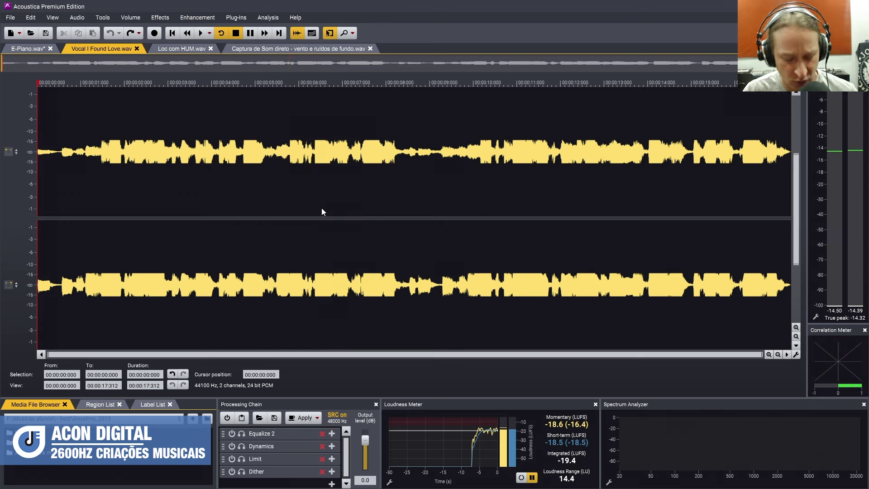
Redo the DeClip and equalizer processing and play the restored vocal from about 9 seconds
key(ctrl+y)
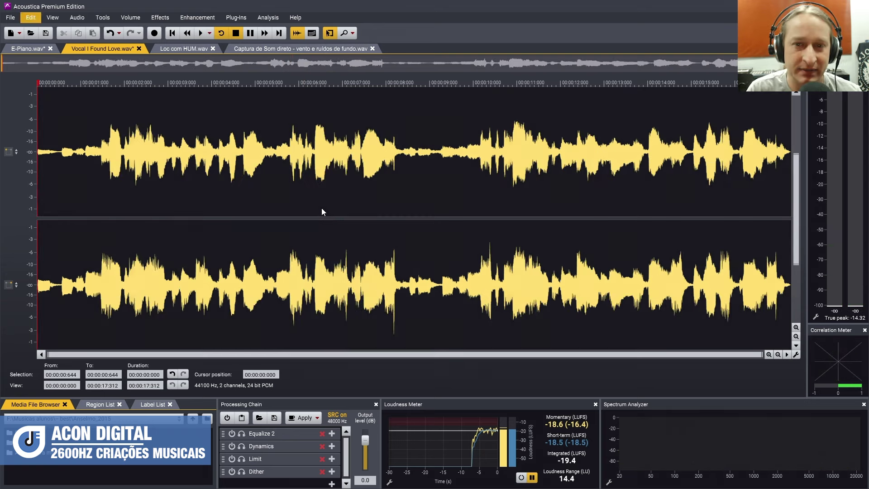
click(430, 176)
key(space)
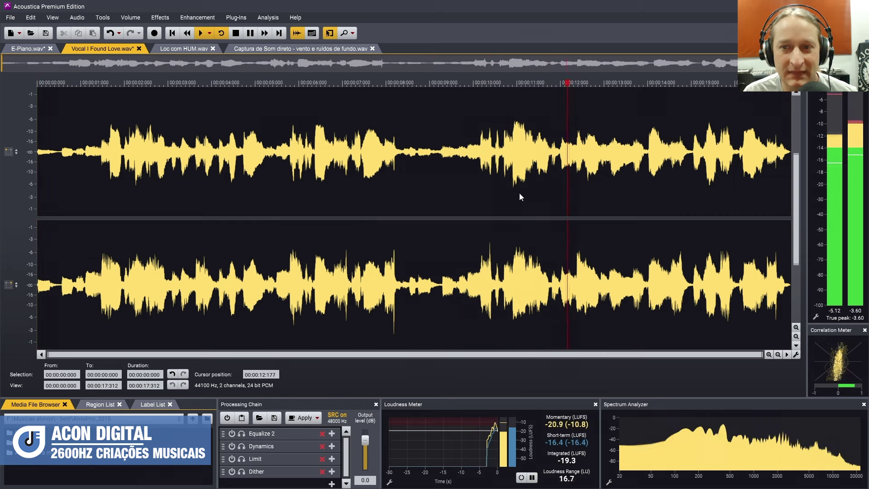
key(space)
Undo and redo the vocal processing once more, playing the passage after about 9 seconds in both versions
key(ctrl+z)
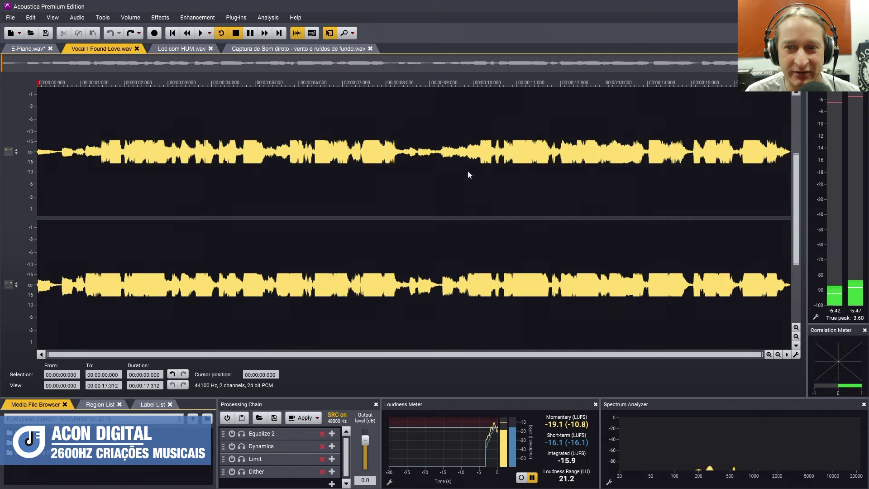
key(space)
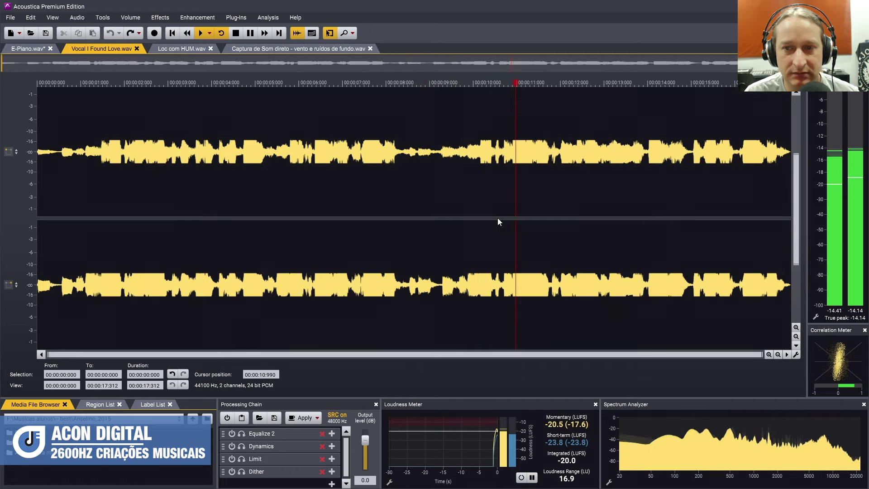
key(space)
key(ctrl+y)
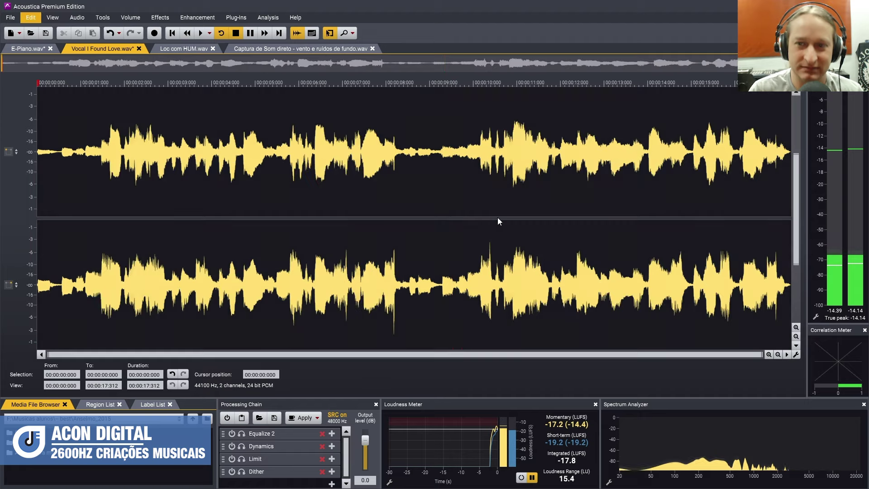
click(458, 200)
key(space)
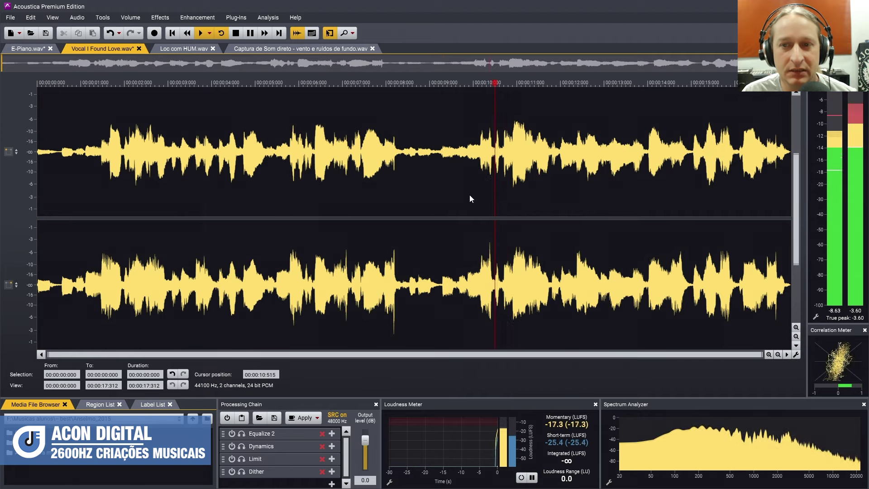
key(space)
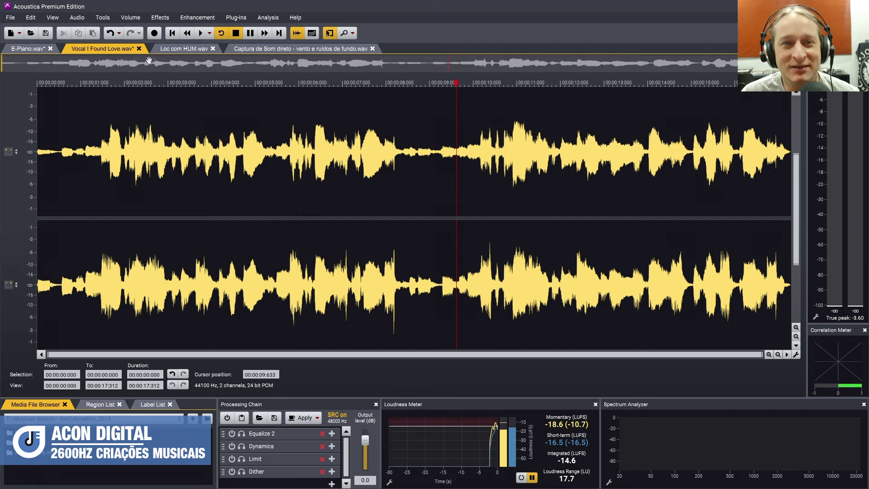
Switch to Loc com HUM.wav and play the recording from the start to hear its hum
click(192, 18)
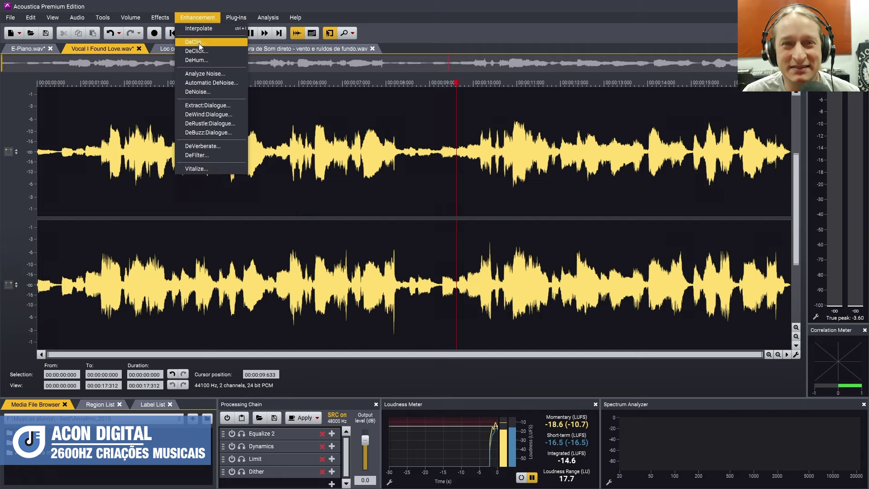
click(165, 47)
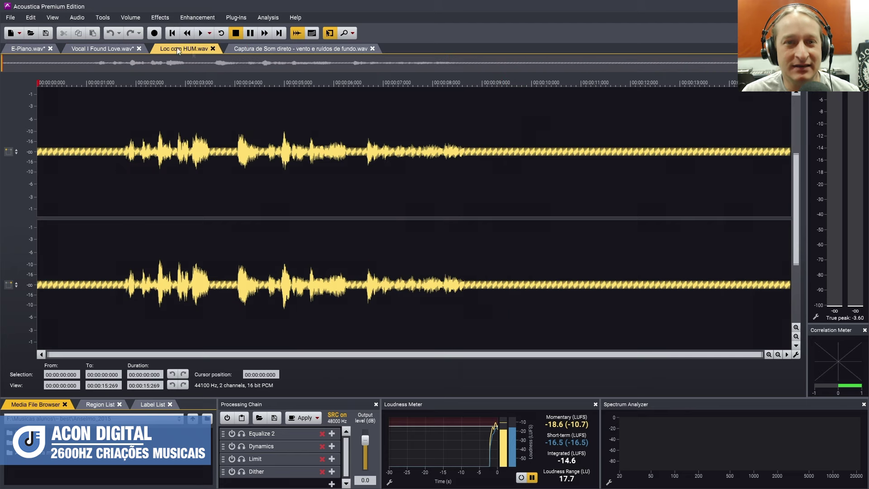
key(Home)
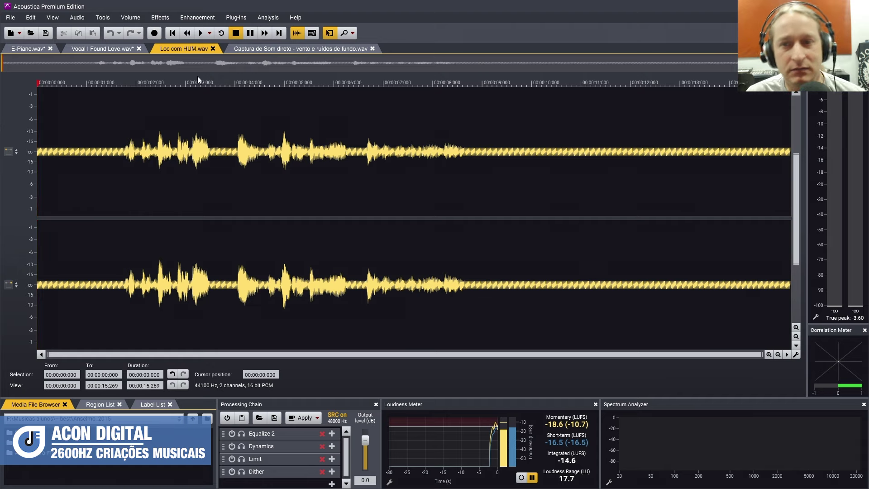
key(space)
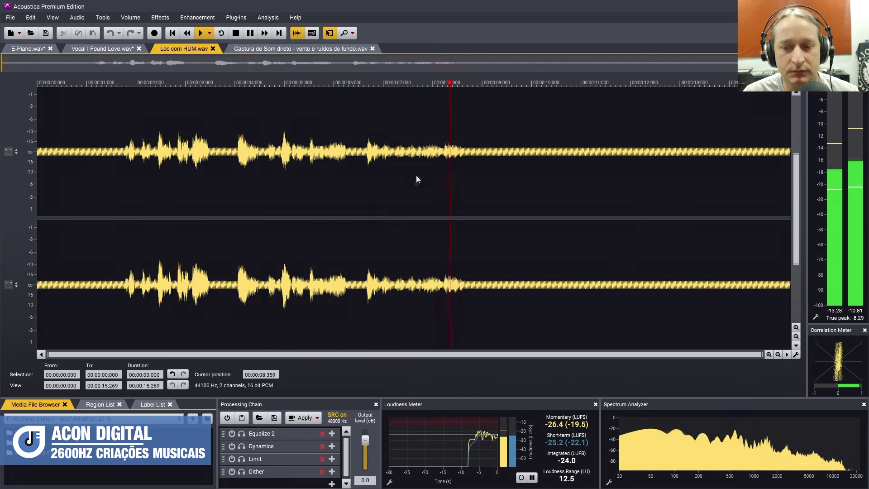
key(space)
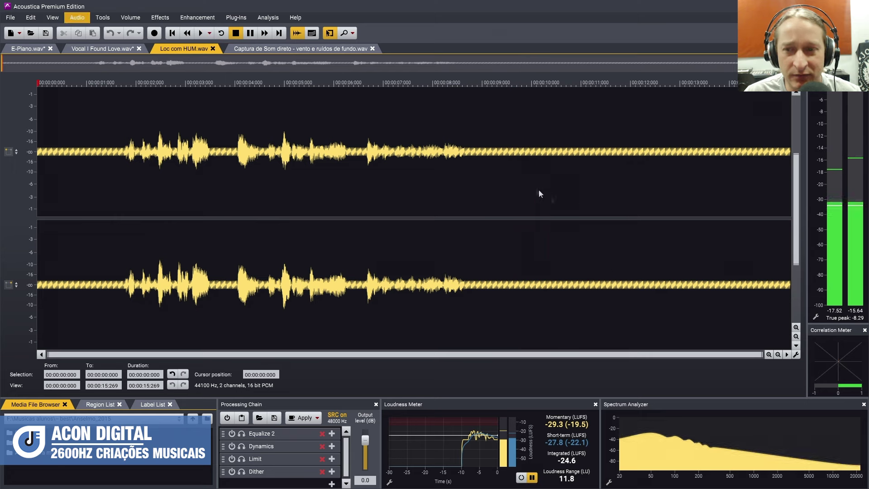
Select the hum-only passage from about 9.2 to 13.7 seconds, examine its frequencies with Spectrum Analysis, and clear the selection
drag(494, 163, 712, 167)
click(266, 17)
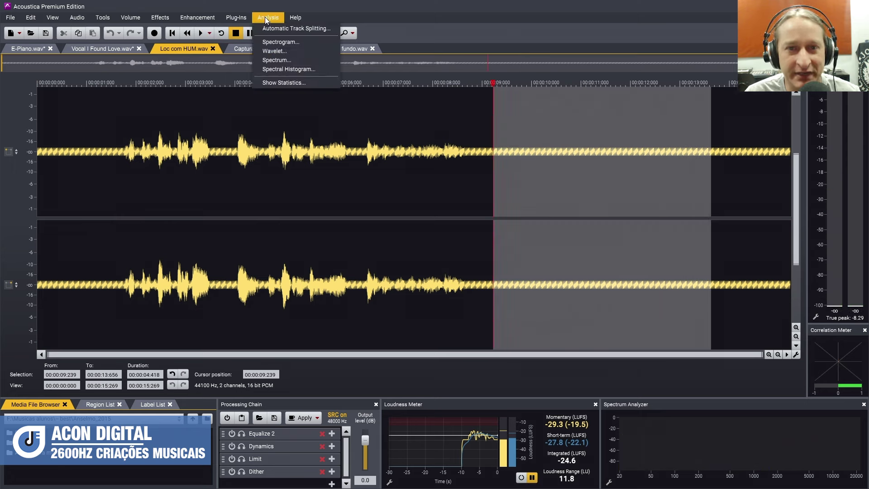
click(276, 60)
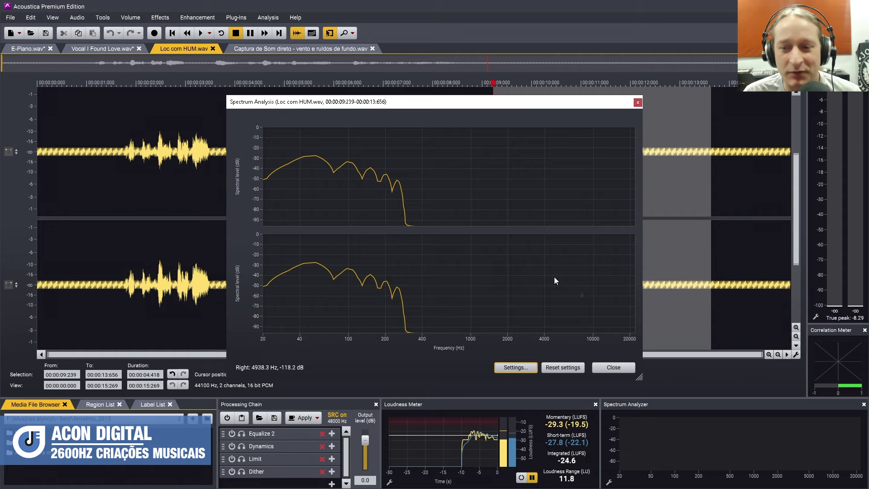
click(614, 367)
click(199, 220)
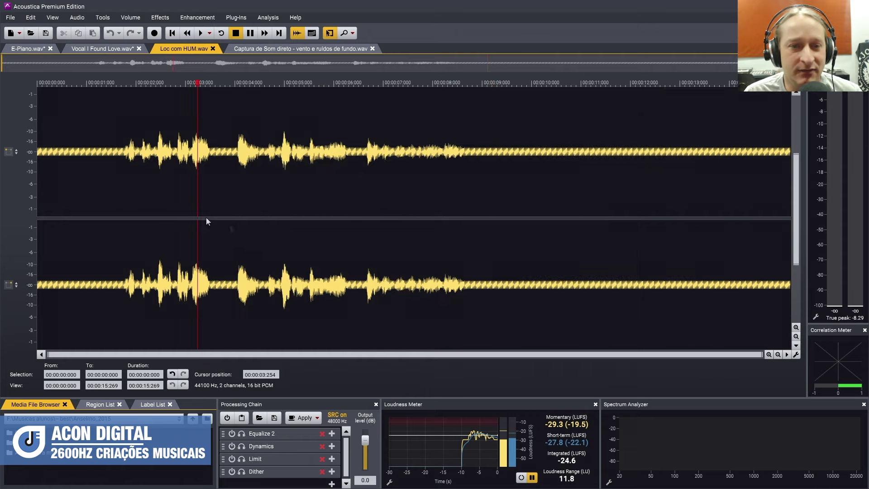
Open DeHum on the entire hum recording and preview it at 50 Hz with one harmonic
click(199, 17)
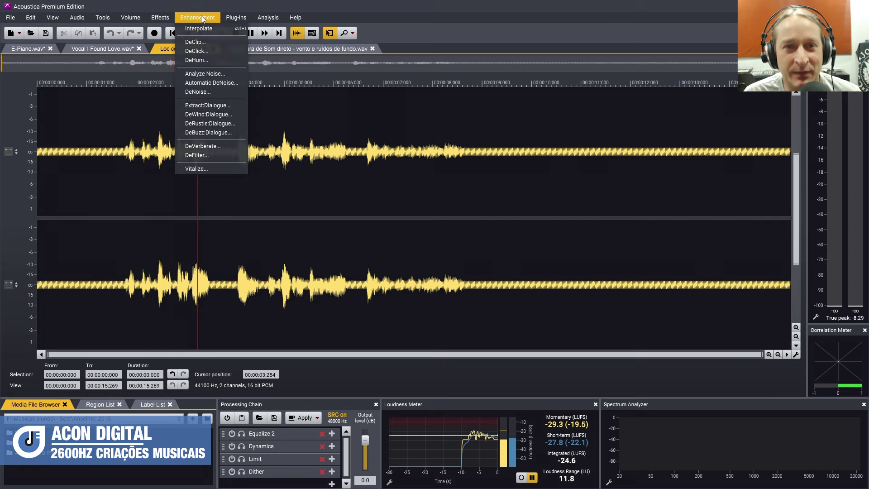
click(203, 61)
drag(522, 125, 525, 117)
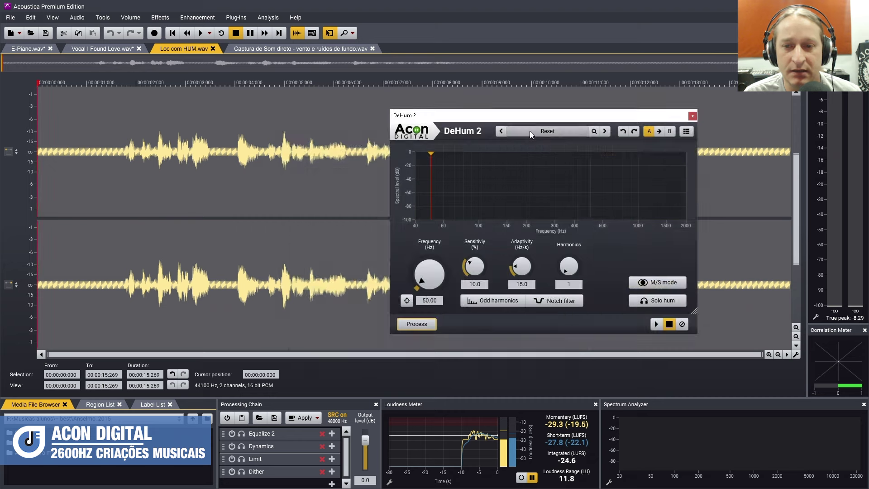
click(656, 326)
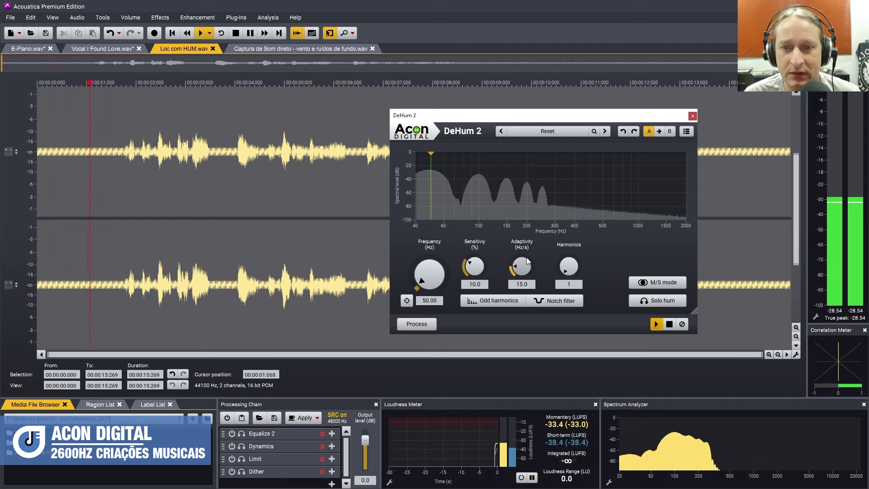
Try a DeHum frequency of 76.36 Hz and preview the recording from the start
mouse_move(431, 156)
mouse_down()
mouse_move(602, 155)
mouse_move(461, 153)
mouse_up()
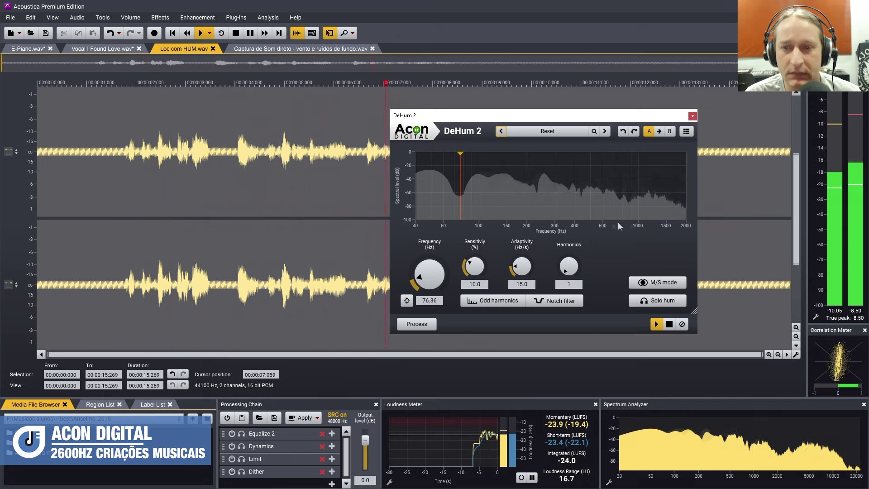
key(space)
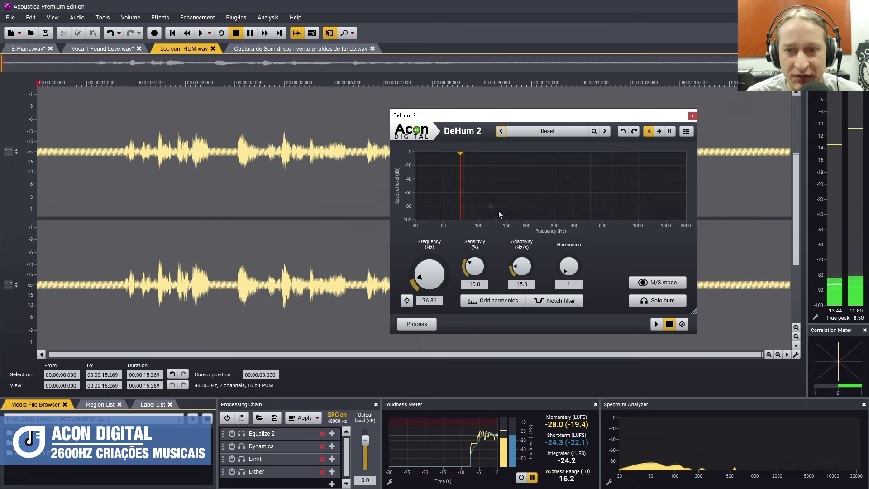
key(space)
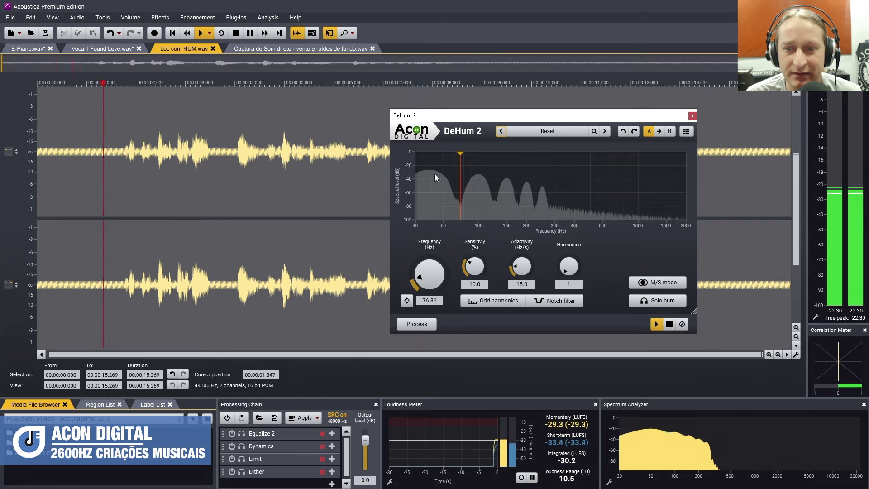
key(space)
key(space)
key(space)
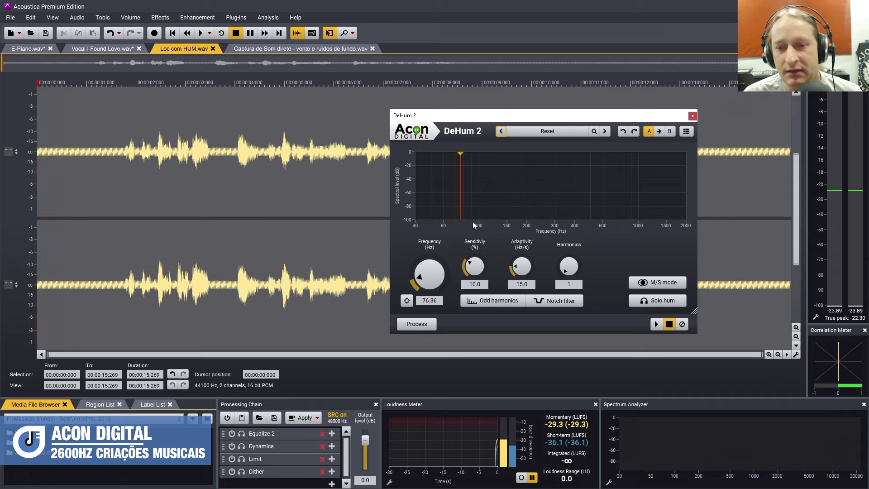
Fine-tune the fundamental hum frequency automatically to 50 Hz while previewing DeHum from about 0.86 seconds
click(407, 301)
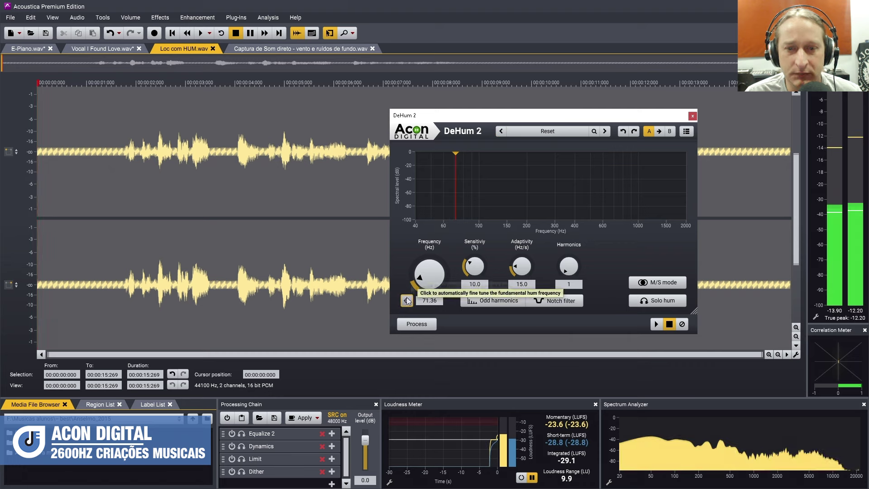
click(81, 190)
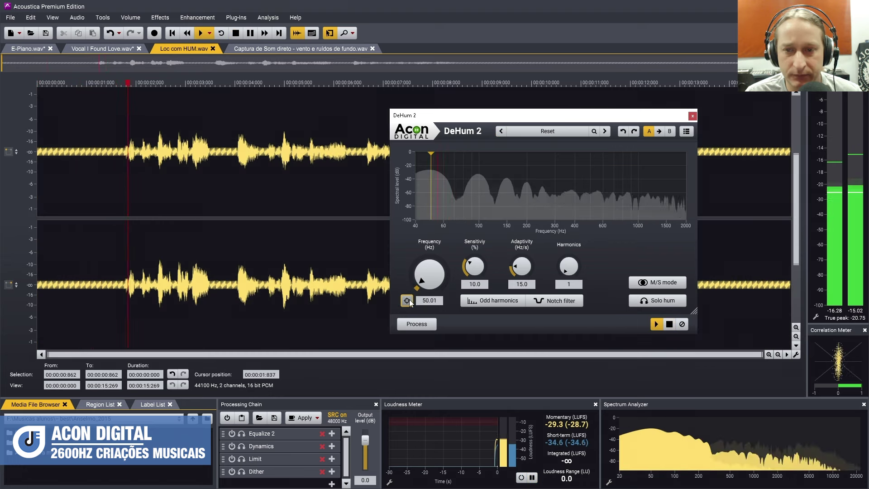
key(space)
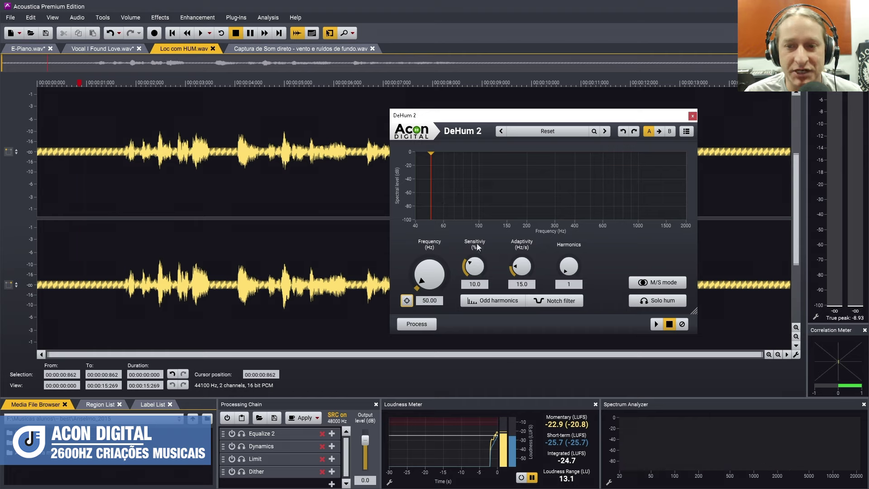
key(space)
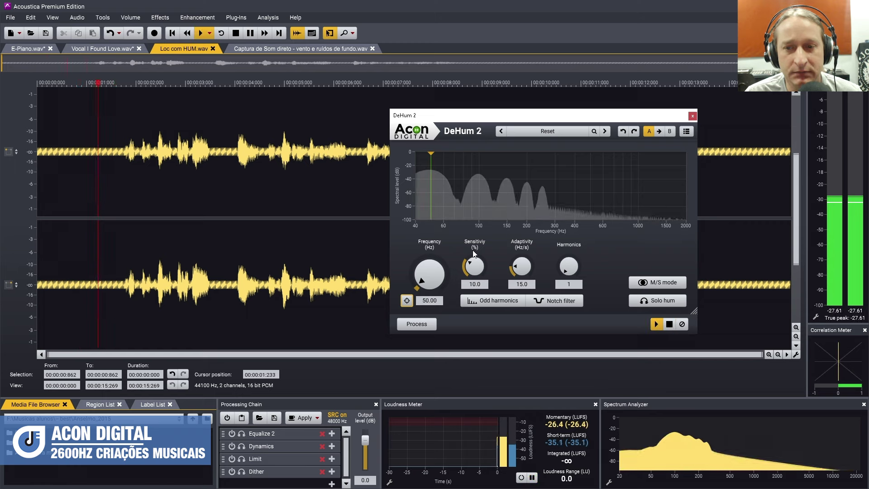
key(space)
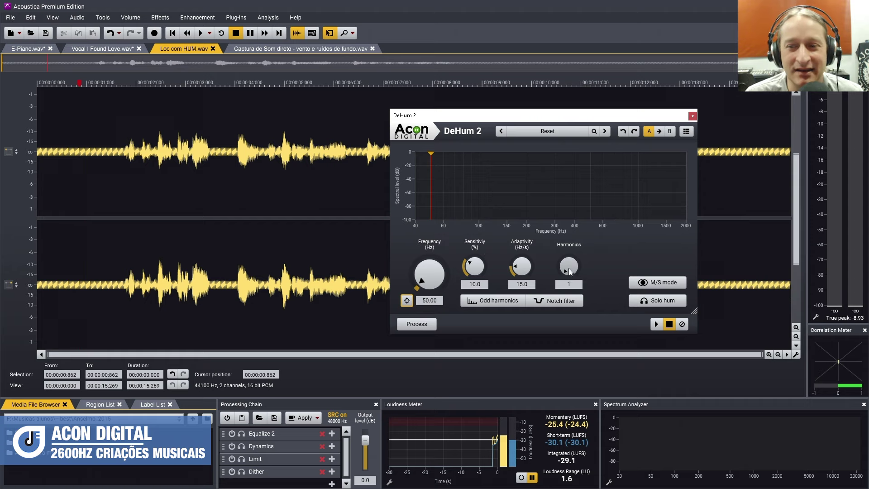
Preview DeHum from about 0.86 seconds while trying out two, four and five harmonics
mouse_move(569, 268)
mouse_down()
mouse_move(571, 251)
mouse_move(566, 275)
mouse_up()
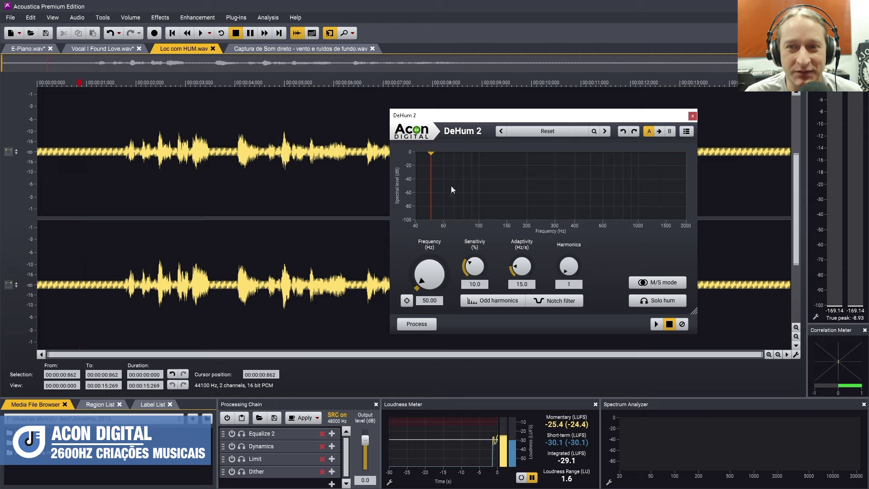
click(656, 324)
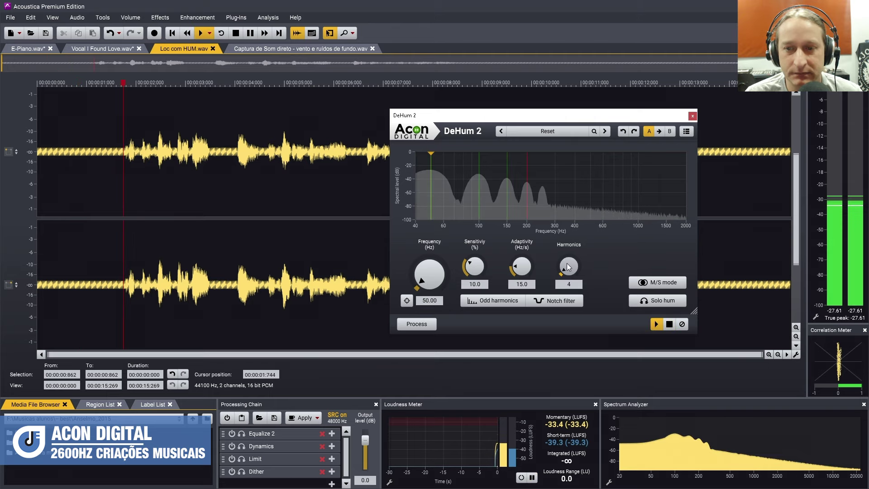
drag(566, 275, 567, 271)
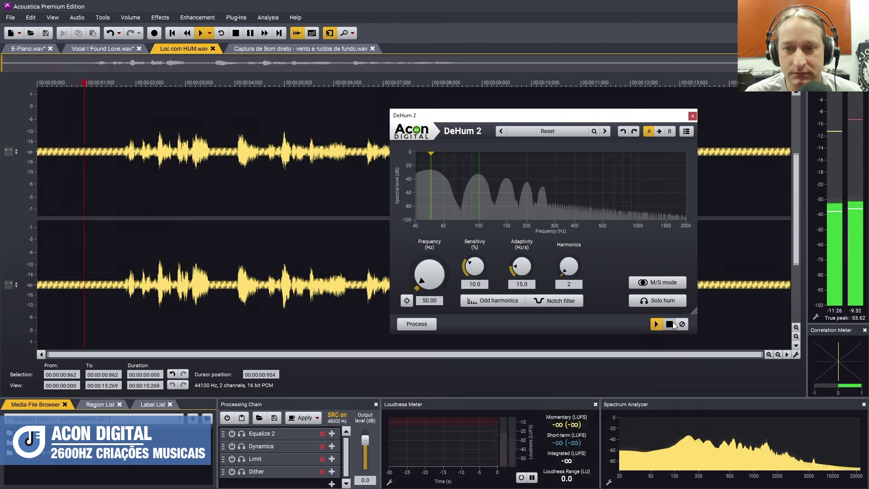
key(space)
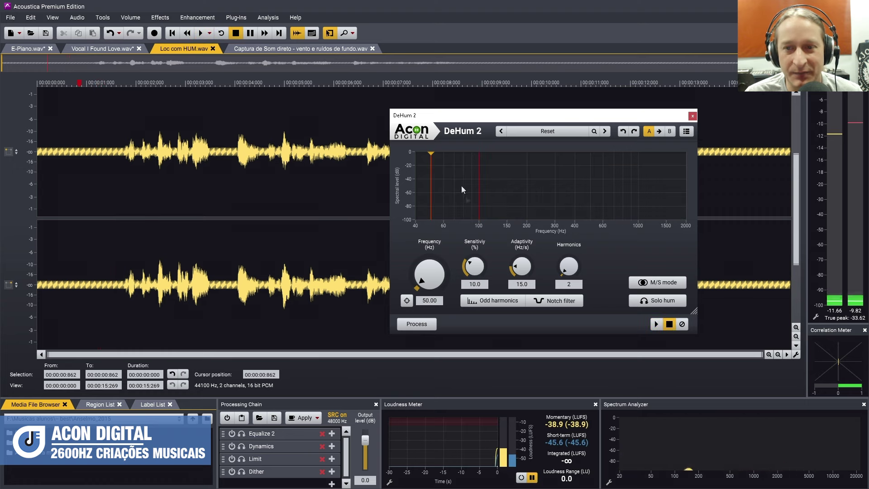
click(656, 324)
scroll(567, 269, up, 1)
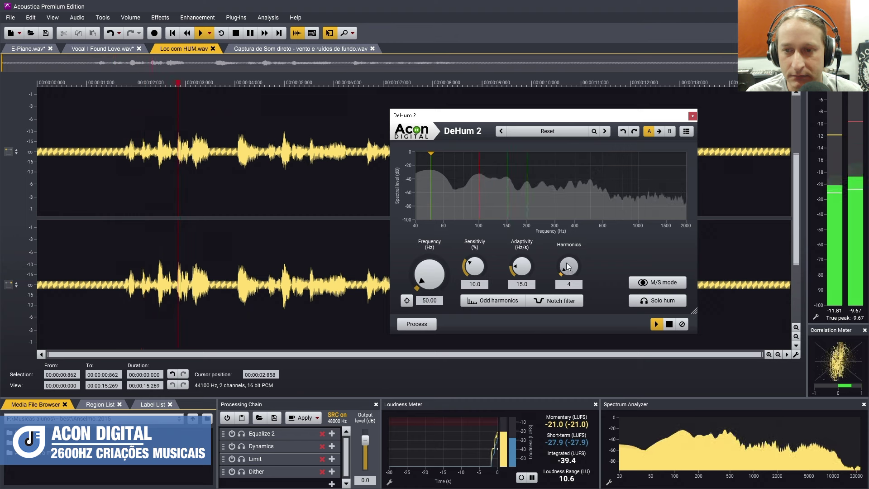
scroll(567, 269, up, 2)
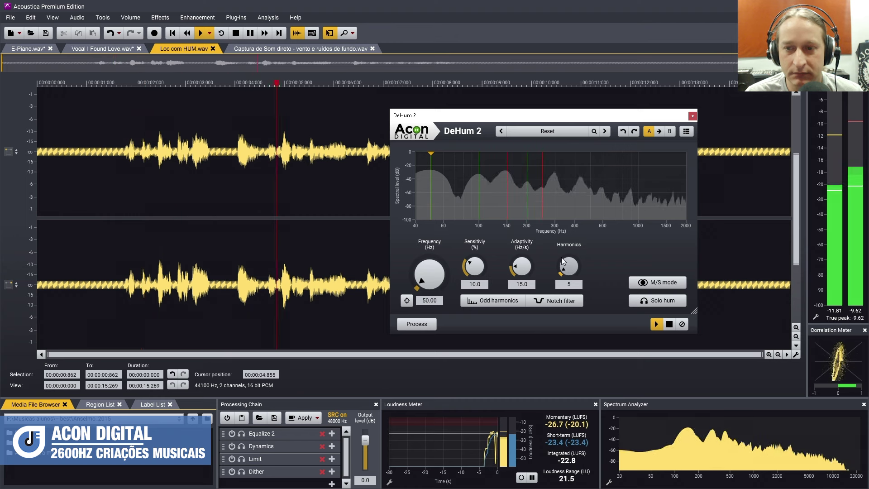
key(space)
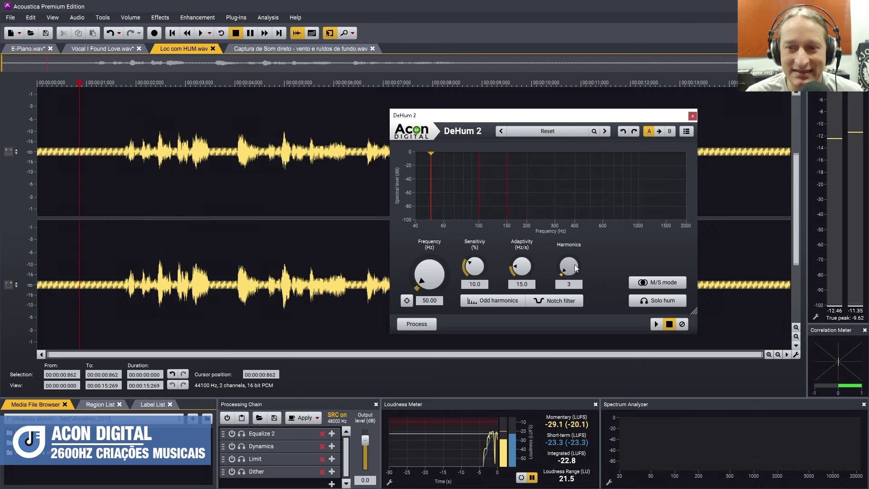
Raise the DeHum harmonics step by step from three to five while previewing the recording
scroll(566, 270, down, 2)
key(space)
scroll(567, 270, up, 1)
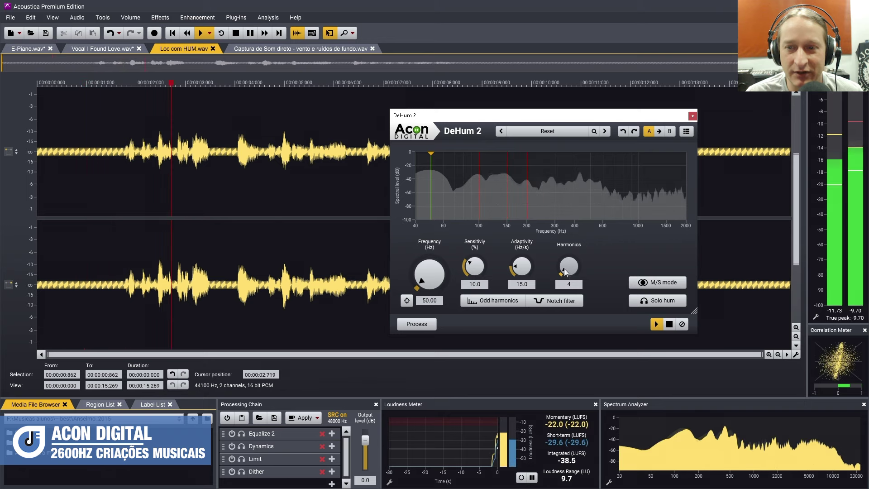
key(space)
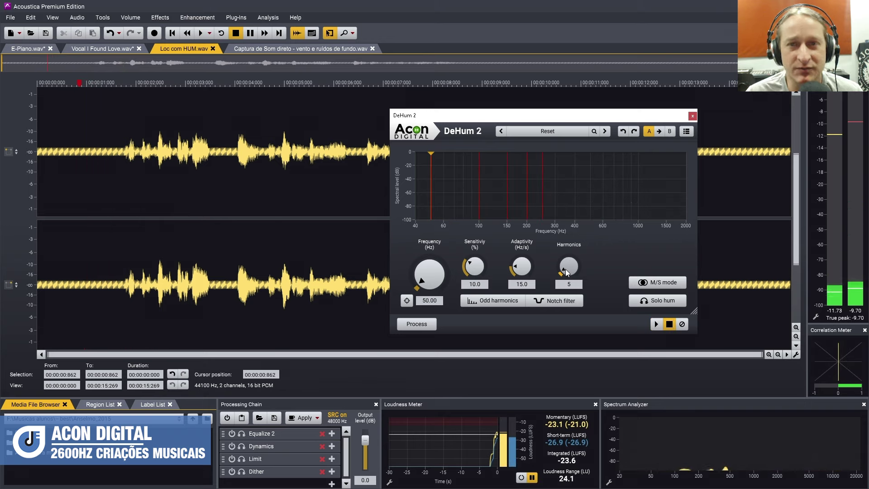
scroll(567, 270, up, 1)
key(space)
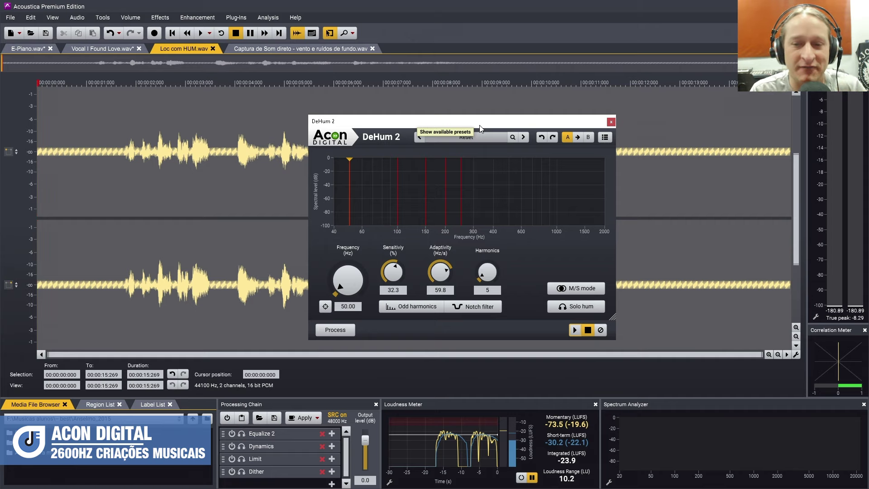
Process the entire recording with DeHum at 50 Hz, 32.3% sensitivity, 59.8 Hz/s adaptivity and 5 harmonics, and play the result
drag(447, 125, 503, 130)
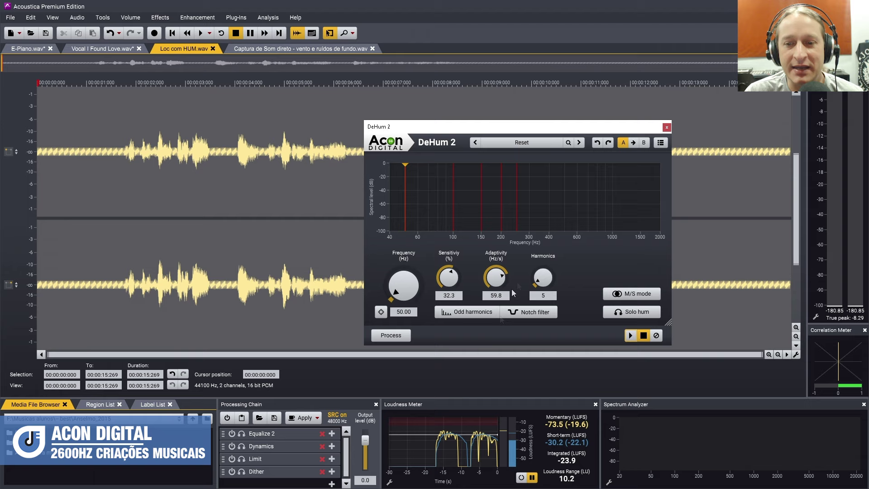
click(391, 336)
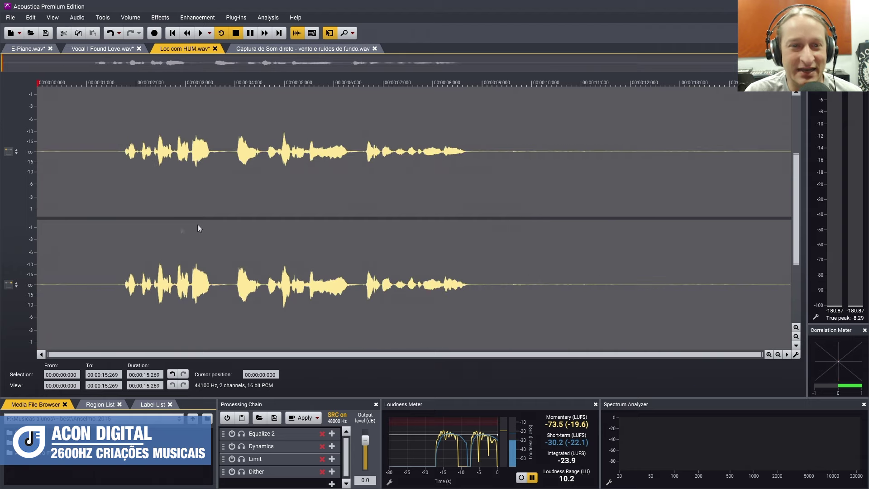
click(42, 179)
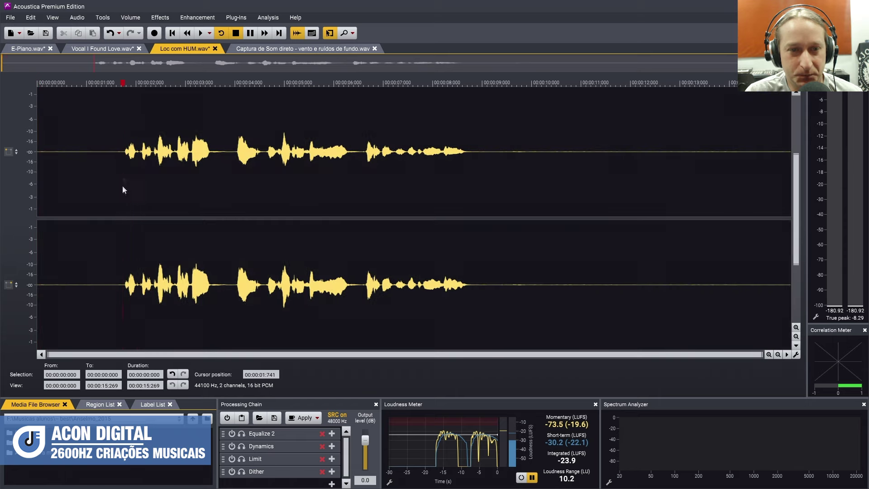
key(space)
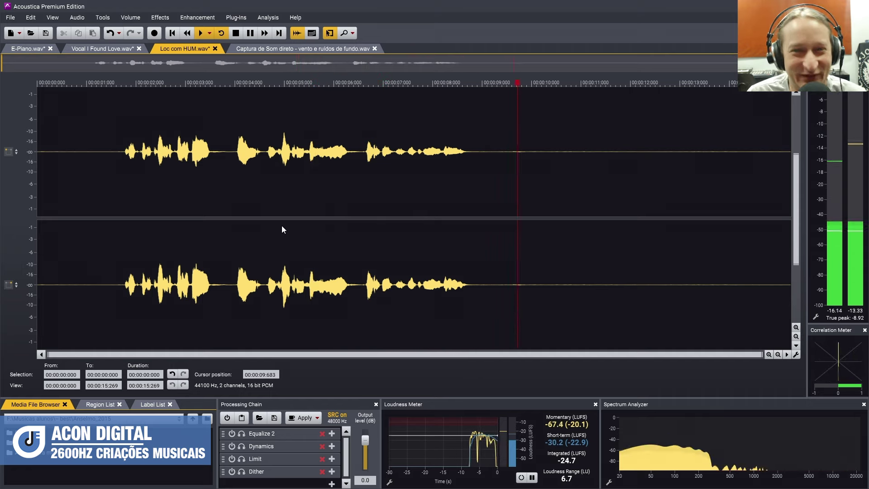
key(space)
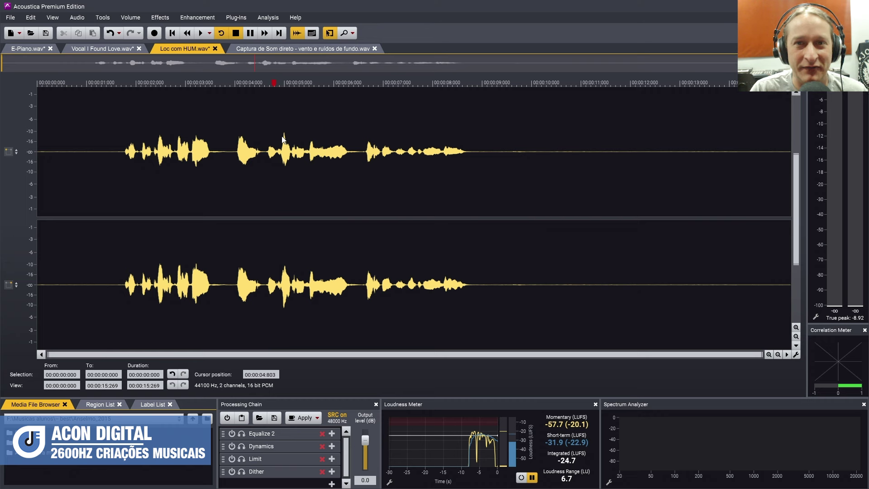
Undo the DeHum processing, review the DeHum settings on the entire recording, and restore the processed version
key(ctrl+a)
click(213, 17)
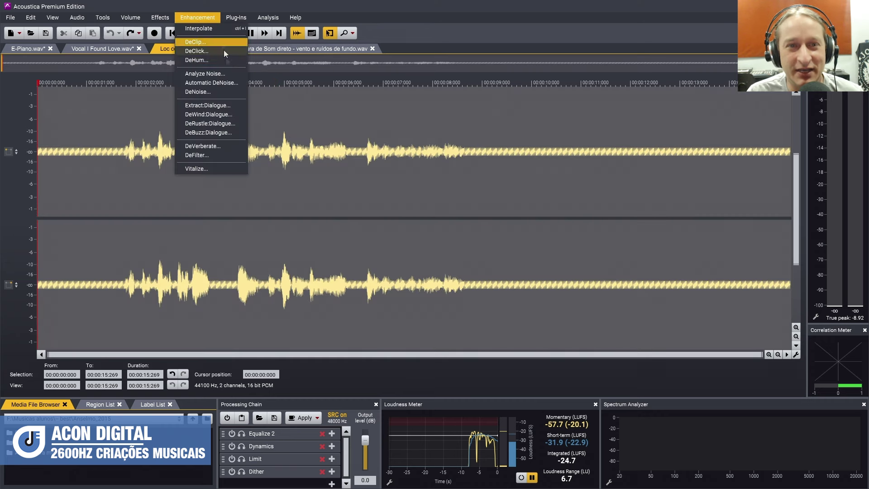
click(229, 62)
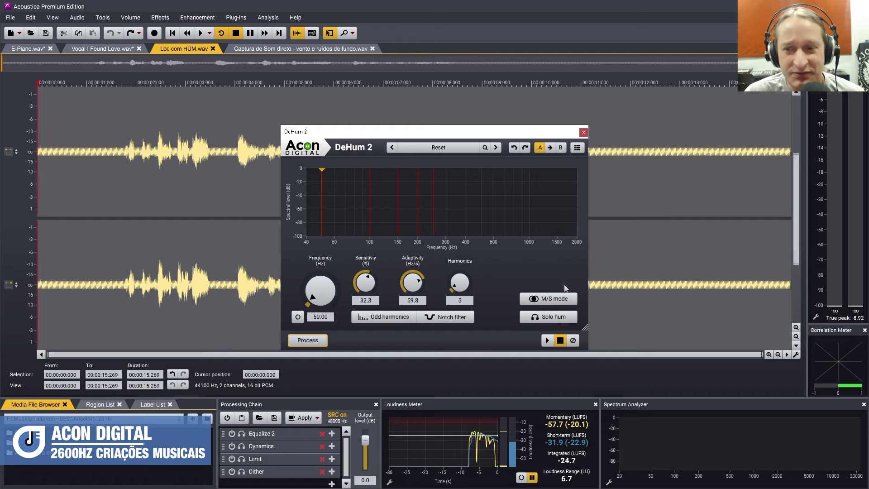
click(584, 132)
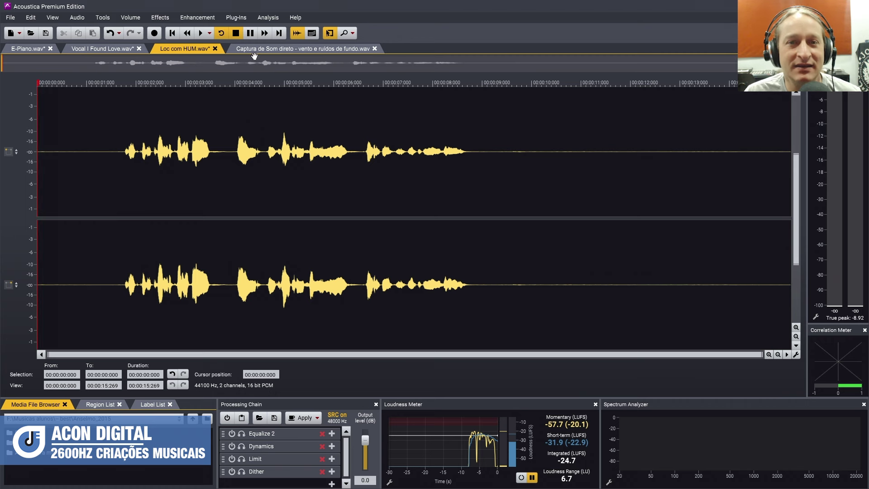
Switch to Captura de Som direto - vento e ruídos de fundo.wav and place the cursor at about 3.7 seconds
click(298, 49)
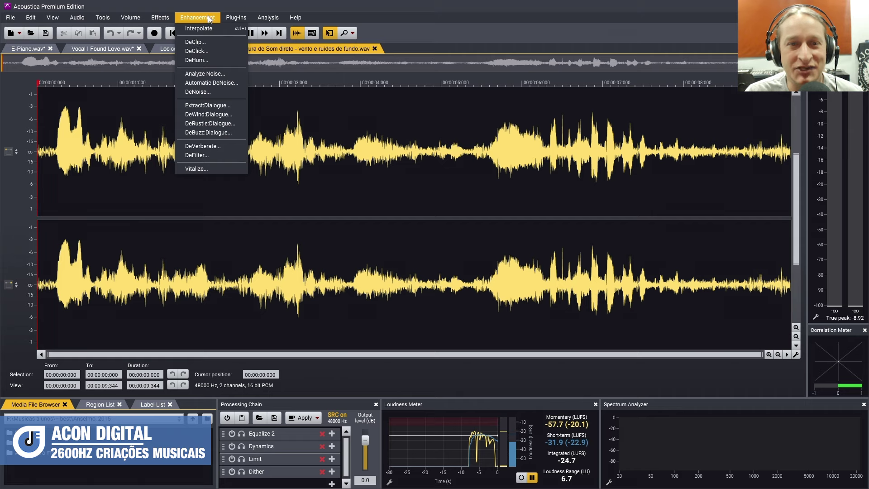
click(210, 19)
click(335, 173)
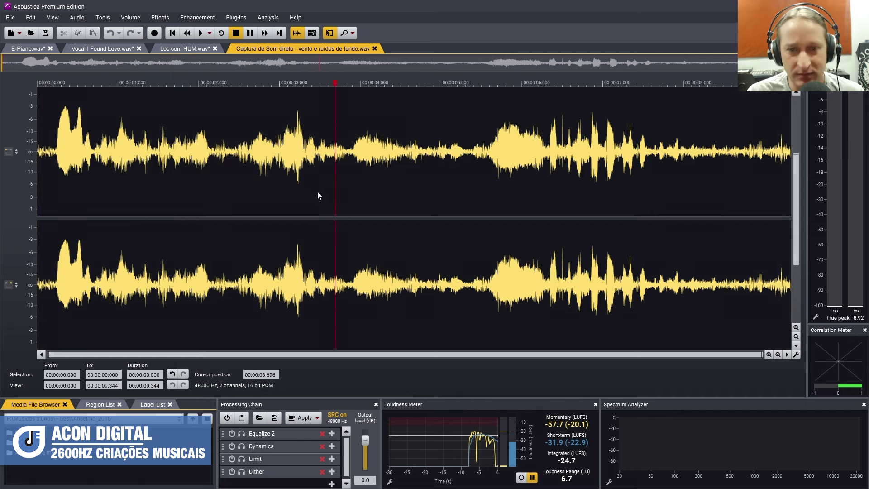
Play the wind and background noise recording from its beginning and return the cursor to the start
key(Home)
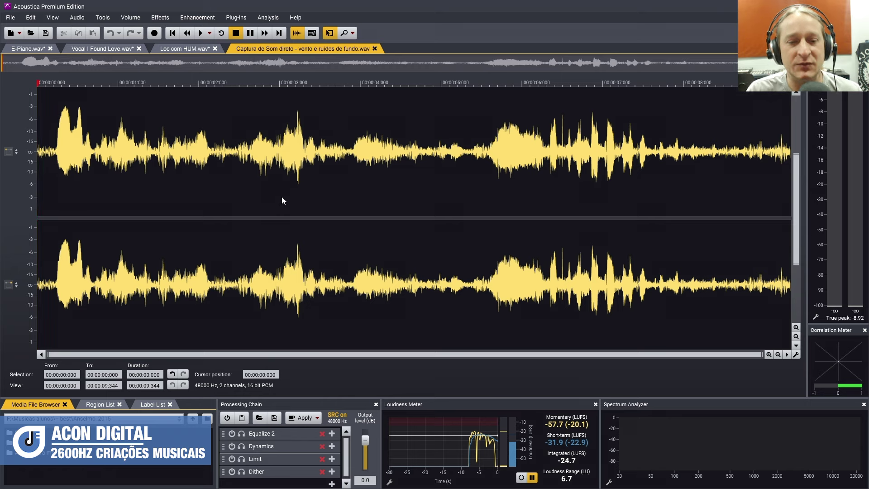
key(space)
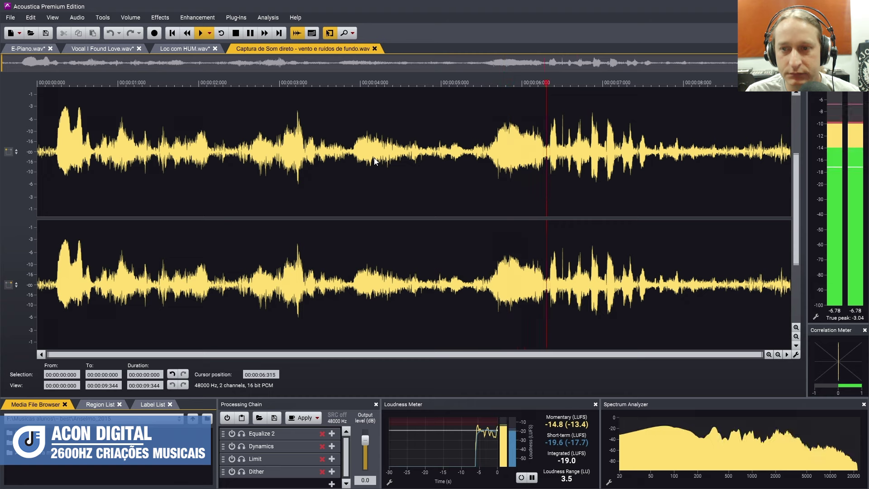
key(space)
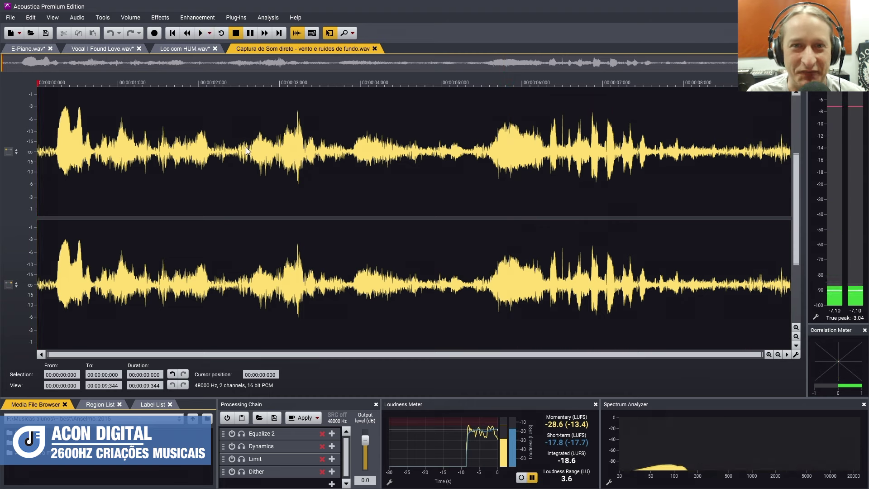
click(266, 179)
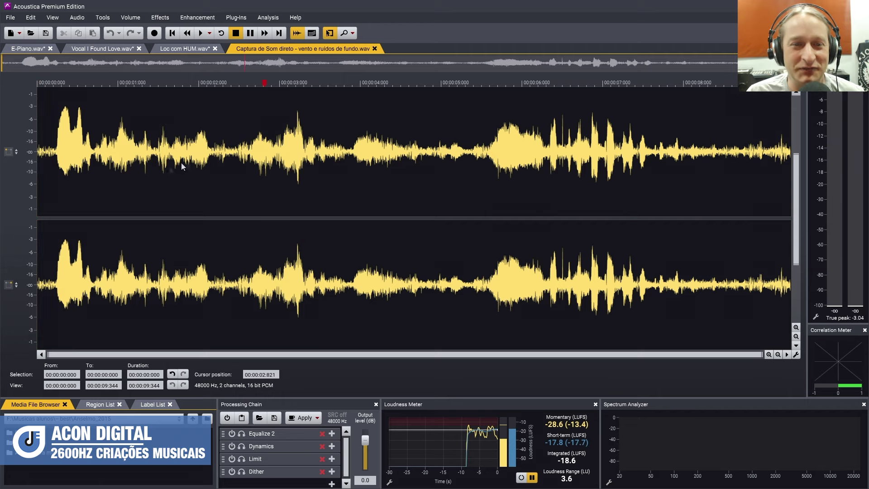
key(Home)
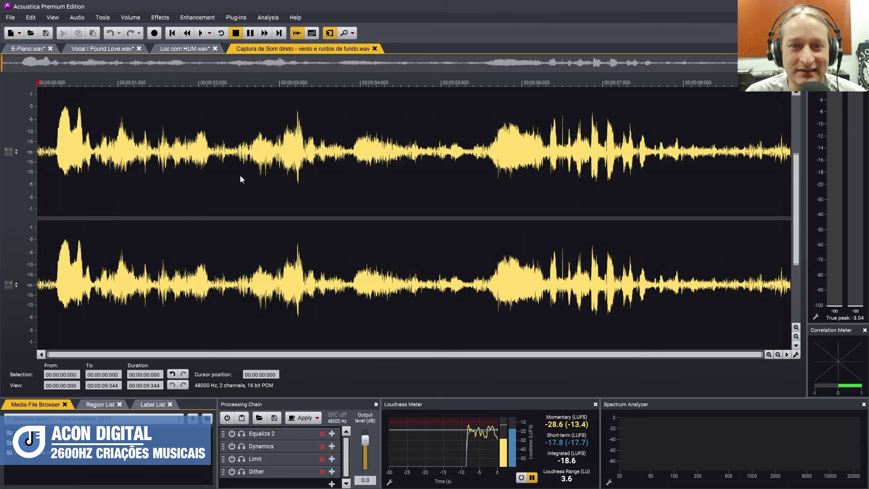
Open Extract:Dialogue for the entire recording and preview it with its default settings
key(ctrl+a)
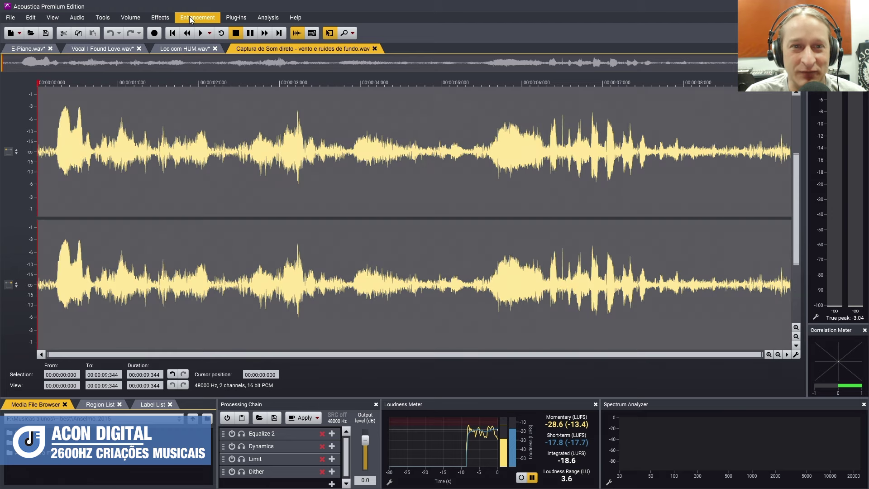
click(206, 17)
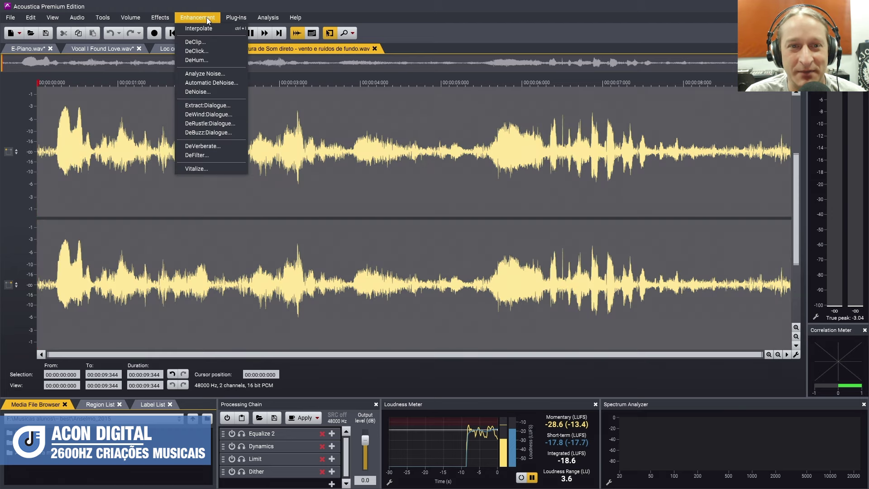
click(222, 105)
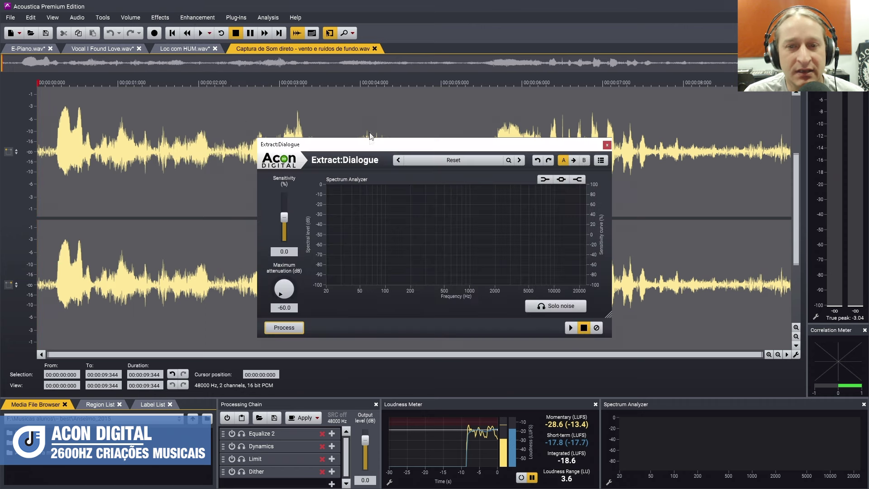
drag(352, 126, 353, 126)
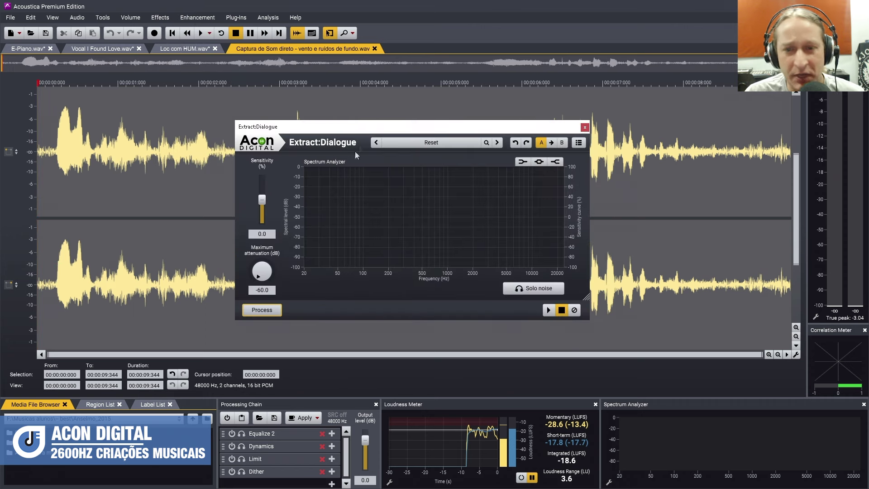
click(552, 312)
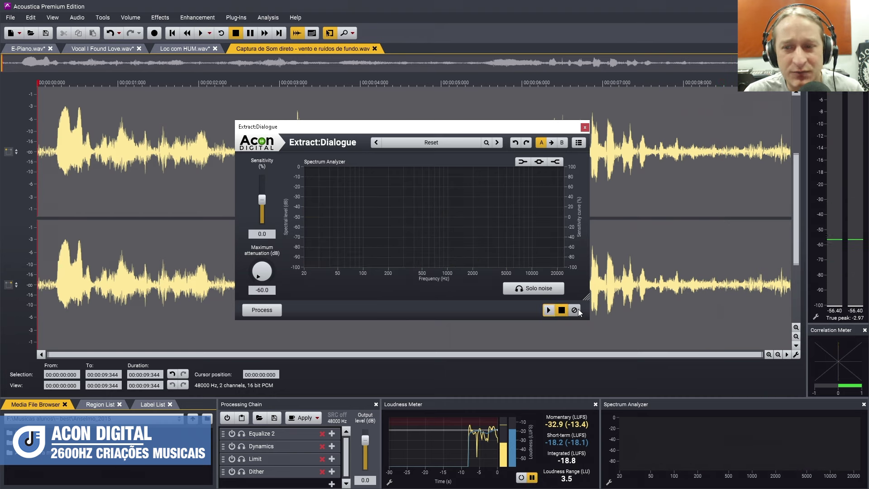
Compare the bypassed and processed sound of Extract:Dialogue during playback
click(575, 310)
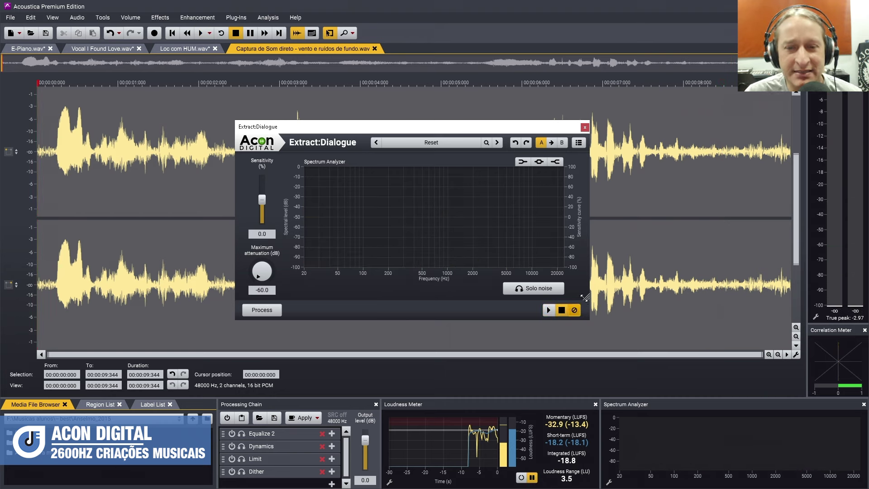
key(space)
click(575, 311)
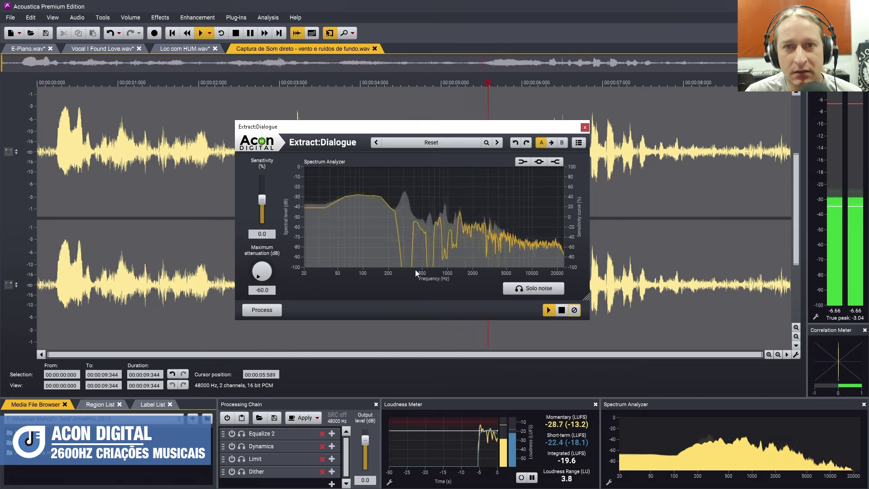
key(space)
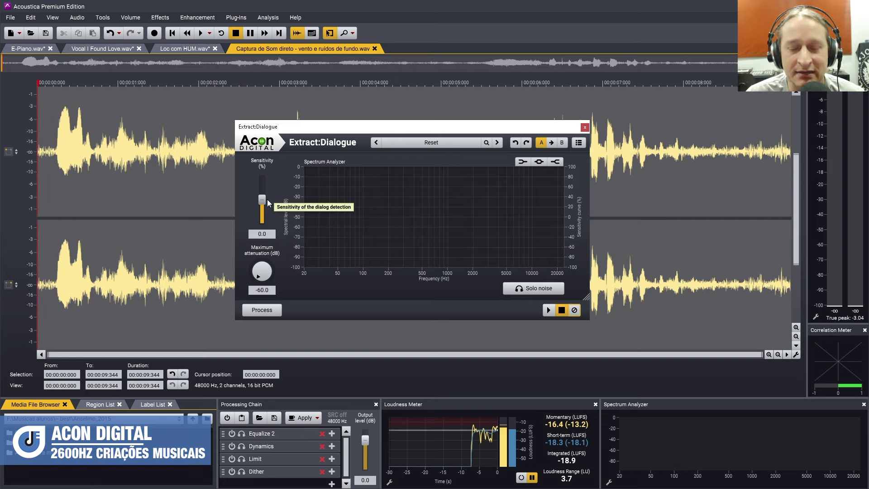
Try 25% dialogue sensitivity with a preview and a maximum attenuation of -20.8 dB, returning the attenuation to -60 dB
drag(262, 200, 263, 194)
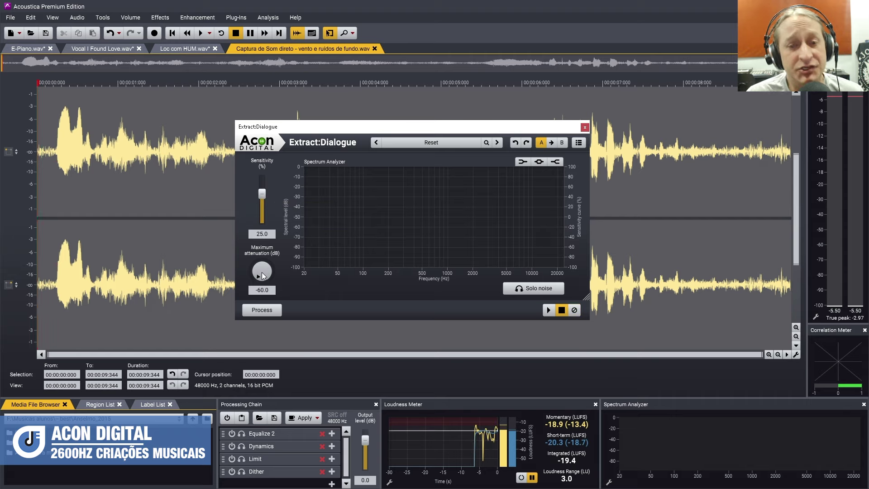
drag(263, 275, 268, 203)
double_click(261, 276)
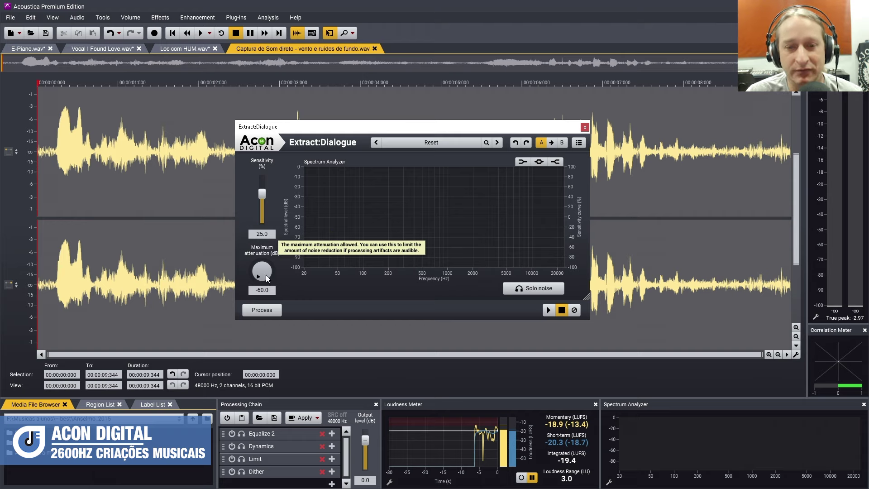
key(space)
mouse_move(269, 276)
mouse_down()
mouse_move(276, 201)
mouse_move(268, 169)
mouse_move(281, 278)
mouse_up()
key(space)
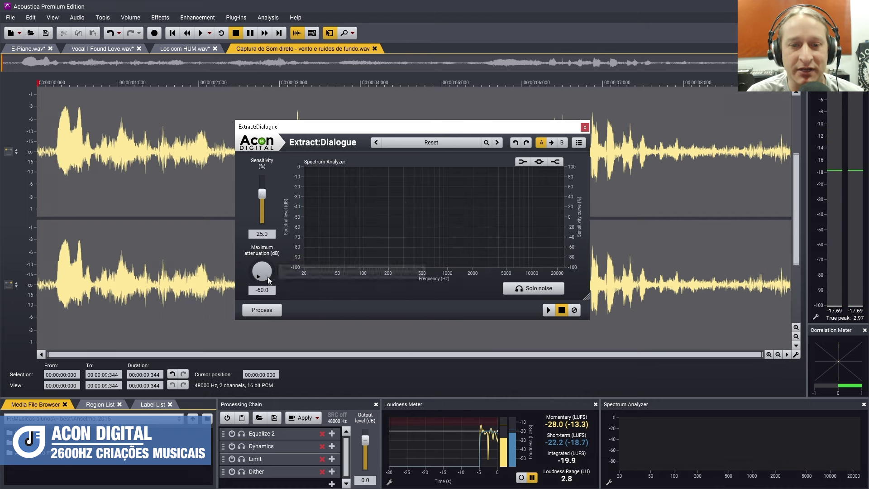
drag(268, 276, 273, 219)
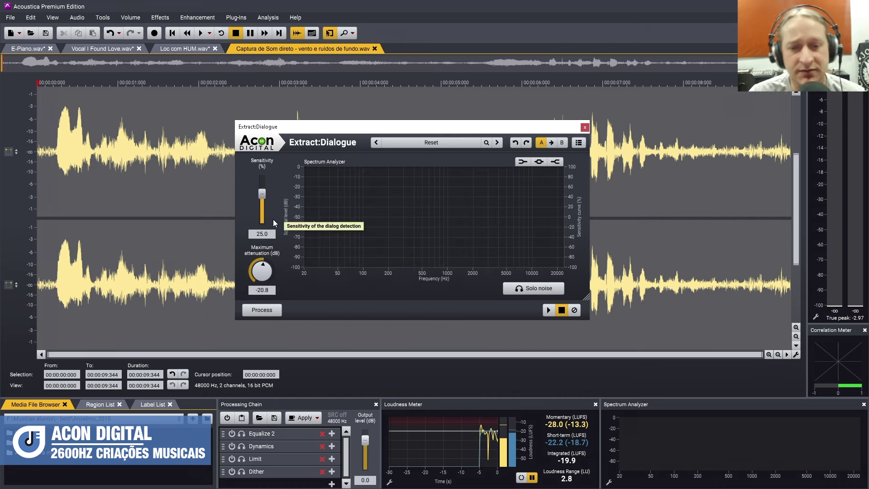
drag(262, 271, 260, 364)
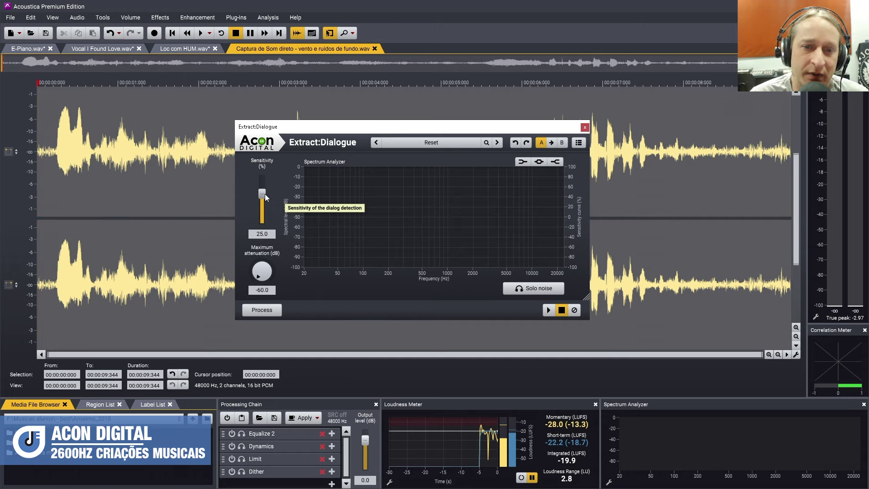
Try out the low, mid and high bands of the sensitivity curve with a slight mid raise, and switch all three off again
click(523, 162)
click(556, 162)
click(539, 162)
drag(426, 217, 425, 215)
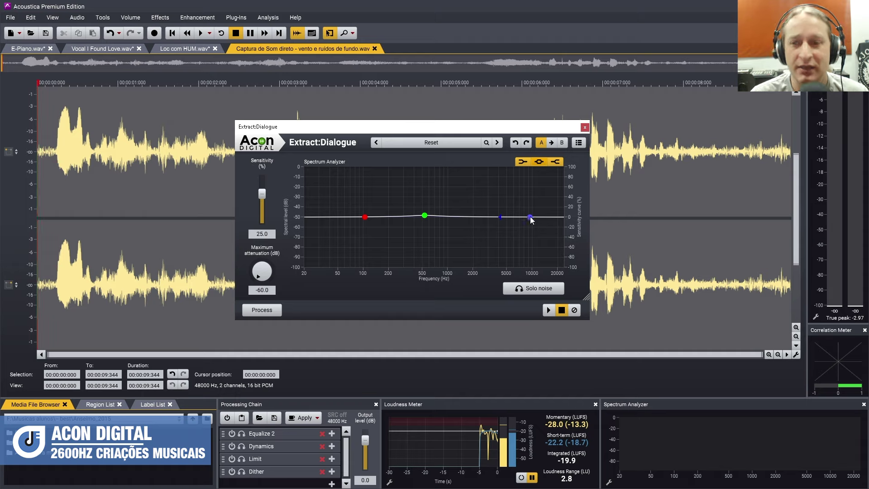
click(523, 162)
click(539, 161)
click(555, 161)
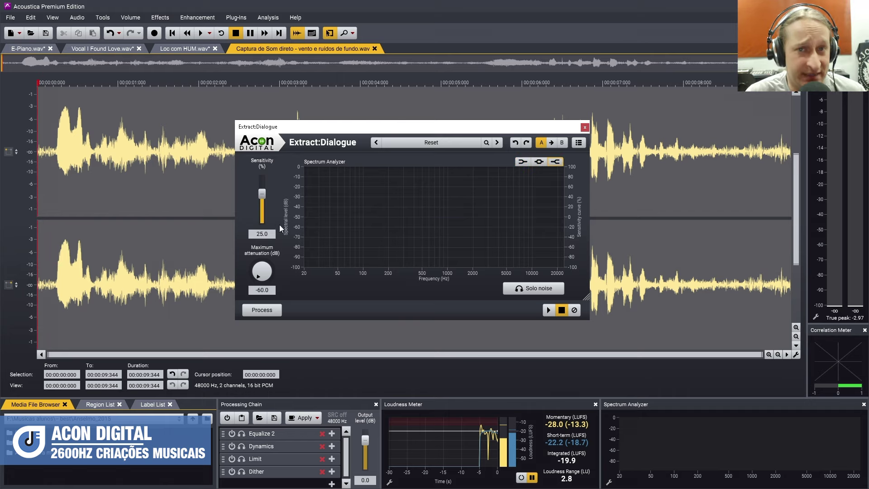
Set the dialogue detection sensitivity to -13.5% while previewing the recording
key(space)
drag(265, 197, 262, 203)
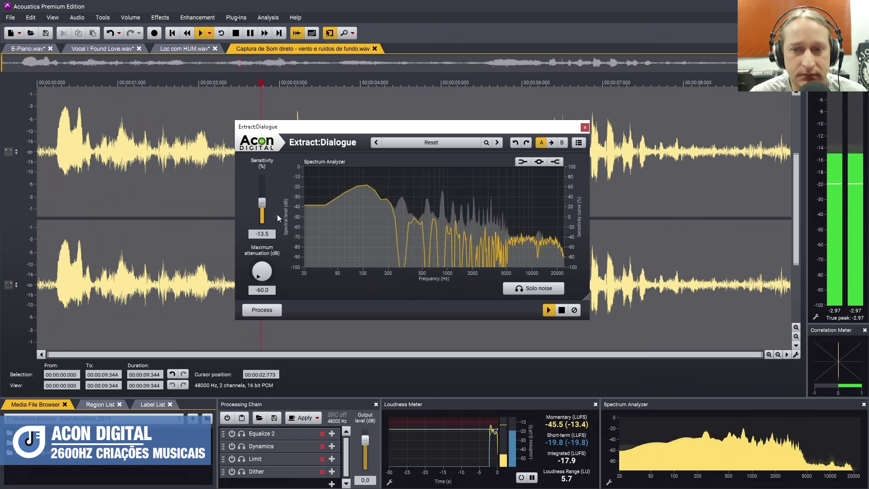
key(space)
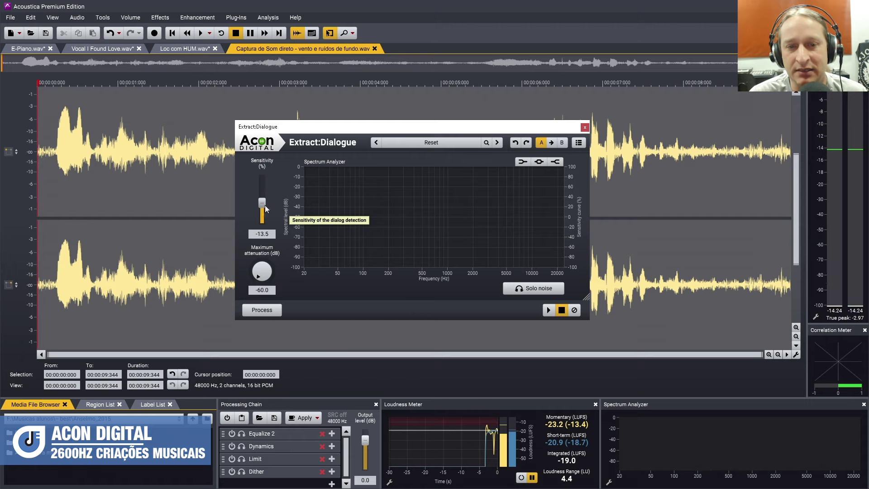
Enable the mid band of the sensitivity curve, raise it by just over 50% around 2 kHz, and preview the result
click(543, 163)
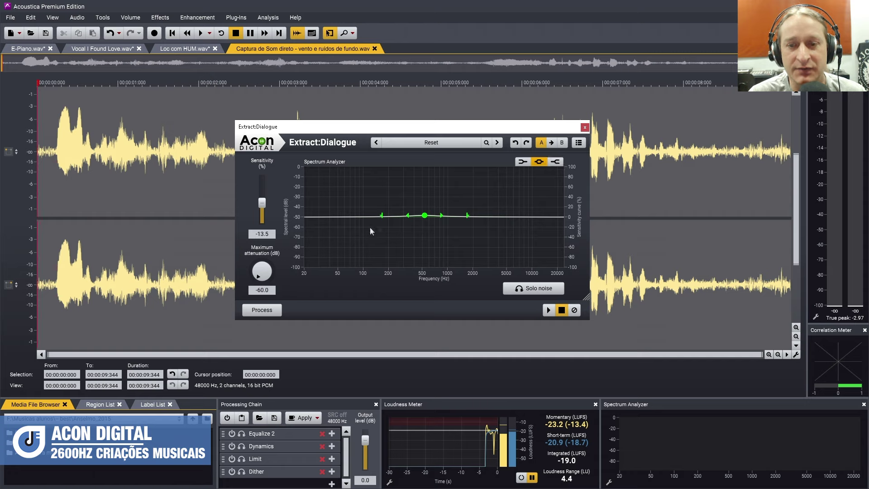
drag(426, 218, 490, 207)
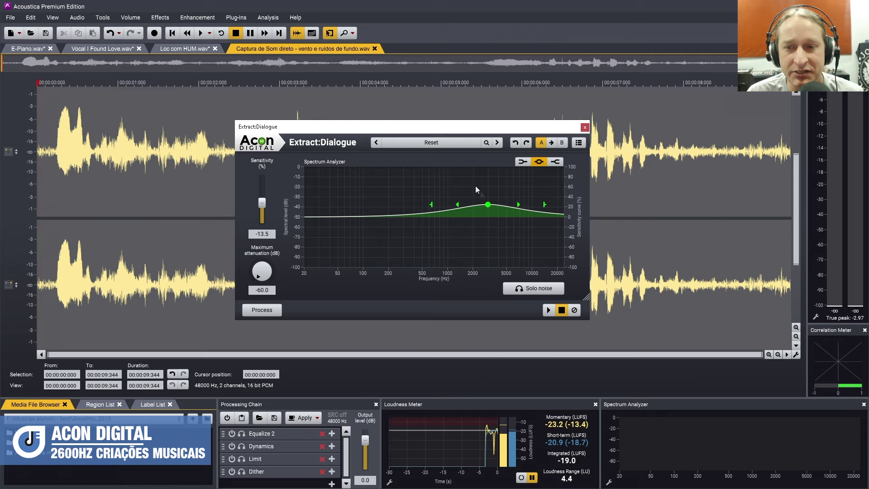
mouse_move(488, 205)
mouse_down()
mouse_move(487, 215)
mouse_move(476, 195)
mouse_up()
key(space)
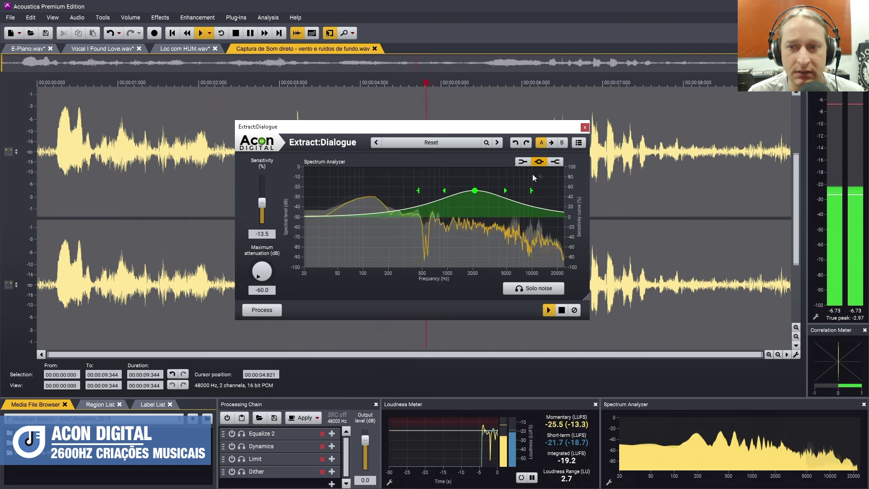
key(space)
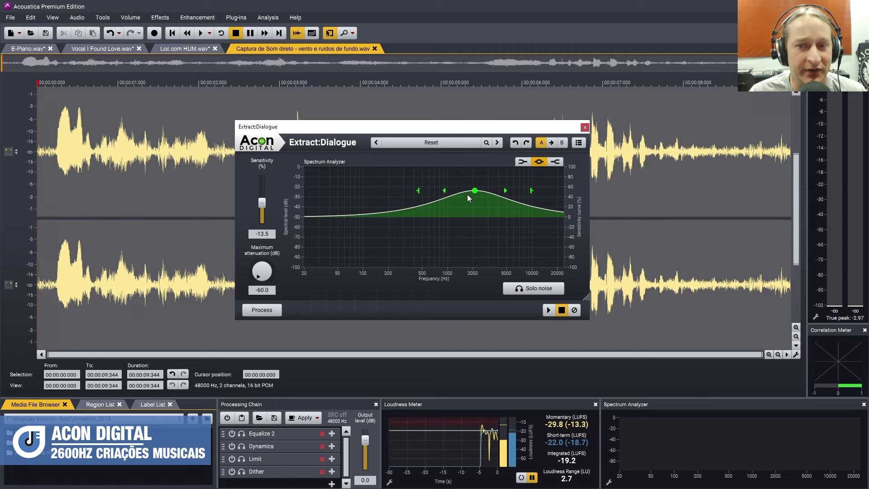
Fine-tune the mid band's peak to about 50% near 2 kHz while the preview plays
key(space)
mouse_move(476, 191)
mouse_down()
mouse_move(474, 222)
mouse_move(476, 196)
mouse_up()
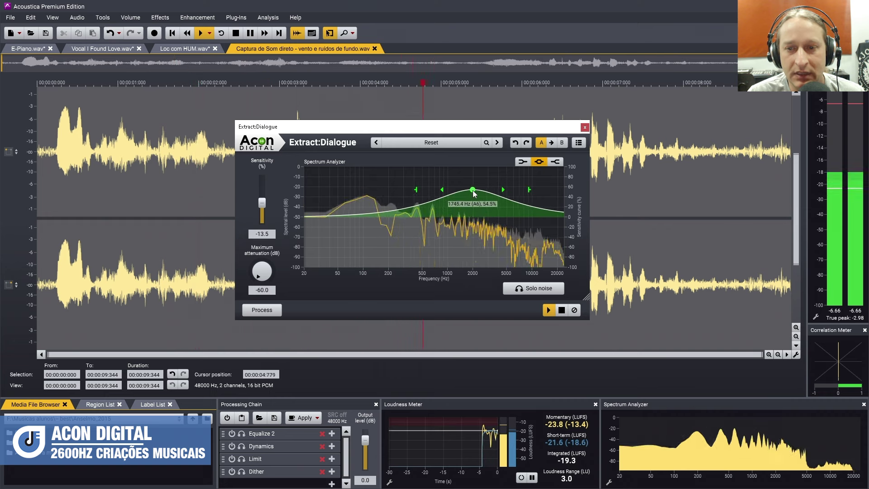
key(space)
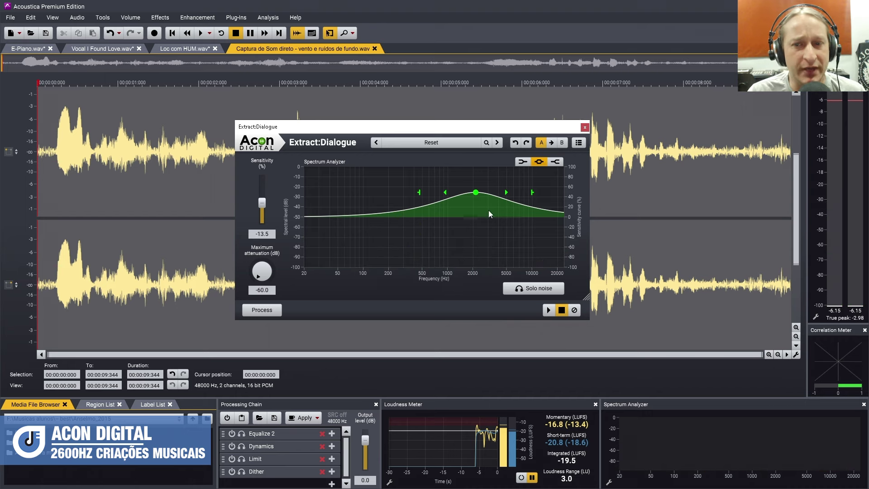
Try cutting the sensitivity curve's low band to about -80% near 200 Hz during preview, and return it to 0%
click(522, 162)
drag(365, 217, 384, 257)
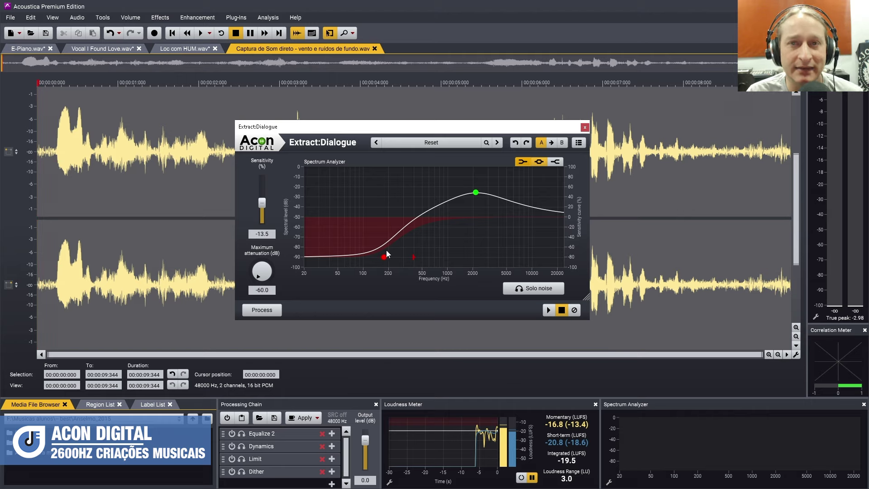
key(space)
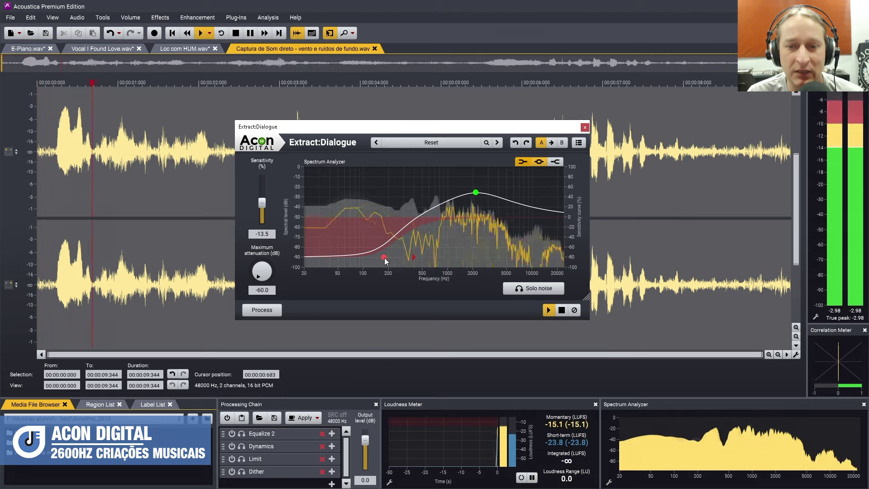
drag(384, 257, 373, 220)
key(space)
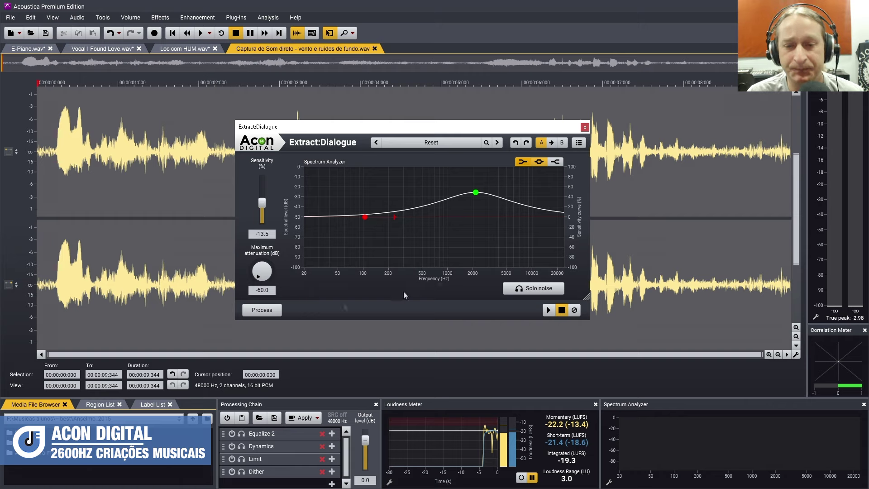
Process the entire recording with Extract:Dialogue and play the cleaned result from the beginning
click(267, 310)
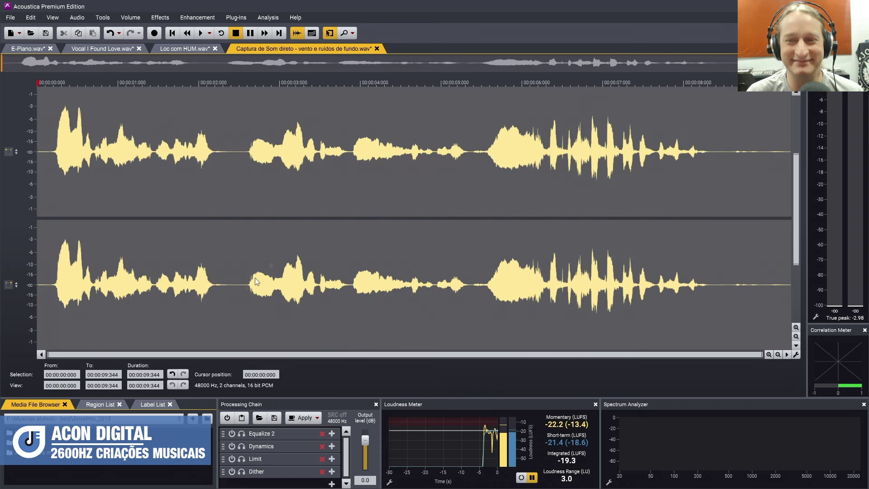
click(462, 198)
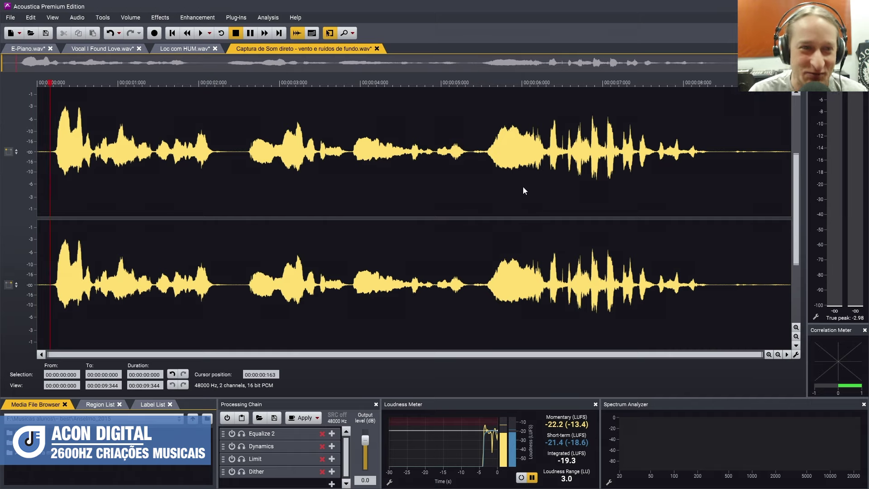
key(Home)
key(space)
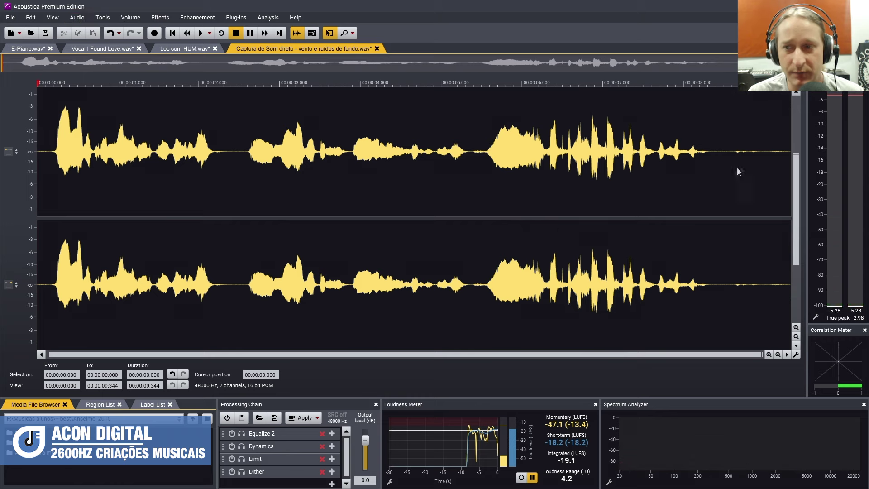
Lower the volume of the recording's tail, from about 8.5 s to the end, to -96 dB and play the ending
drag(731, 164, 825, 206)
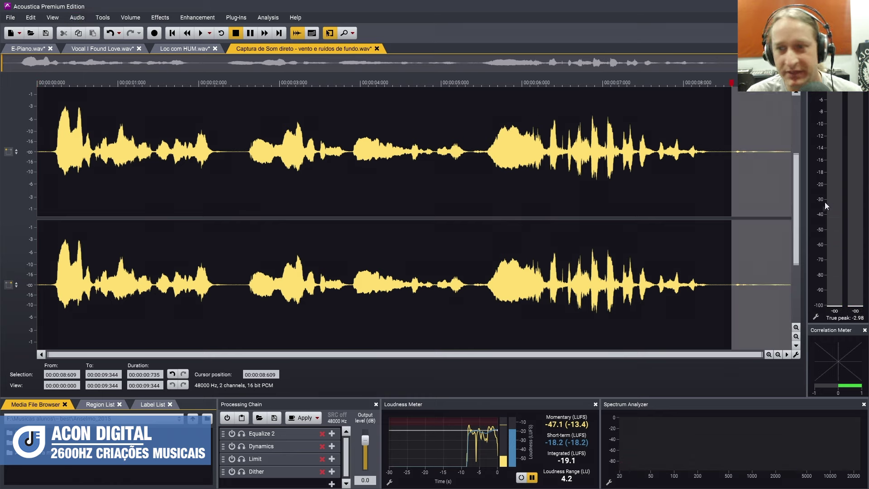
click(130, 18)
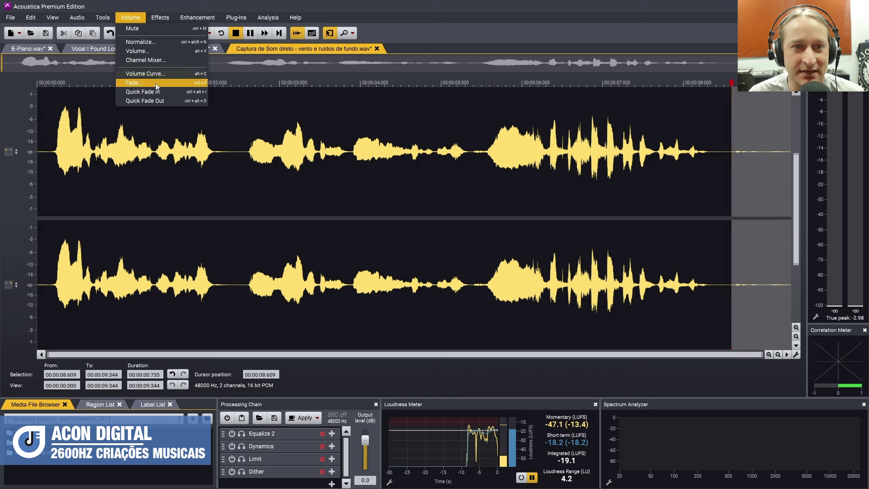
click(140, 51)
drag(459, 242, 160, 253)
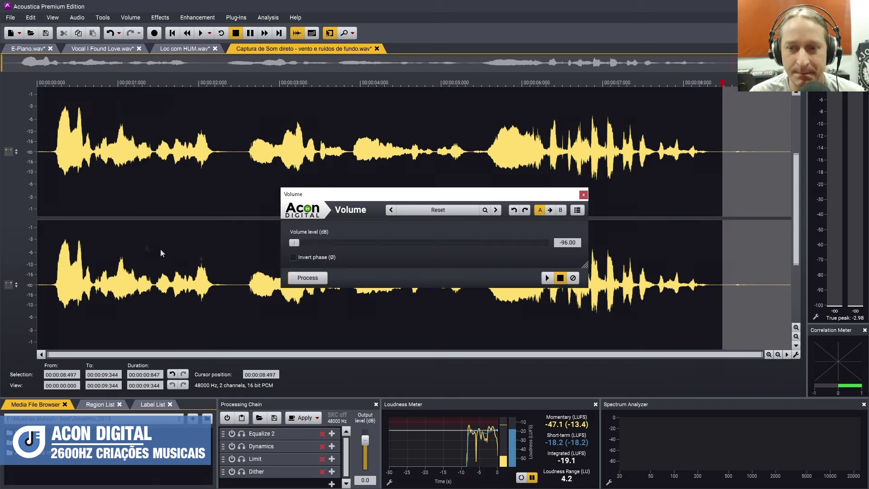
click(308, 277)
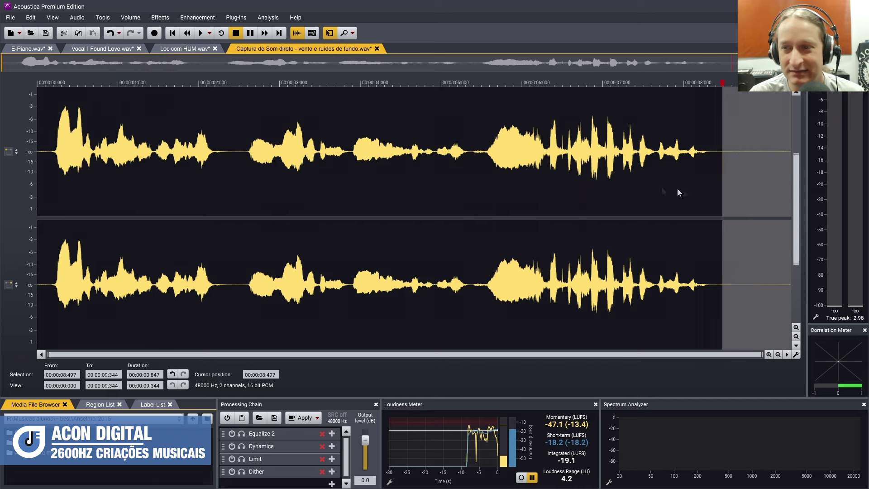
click(730, 247)
key(space)
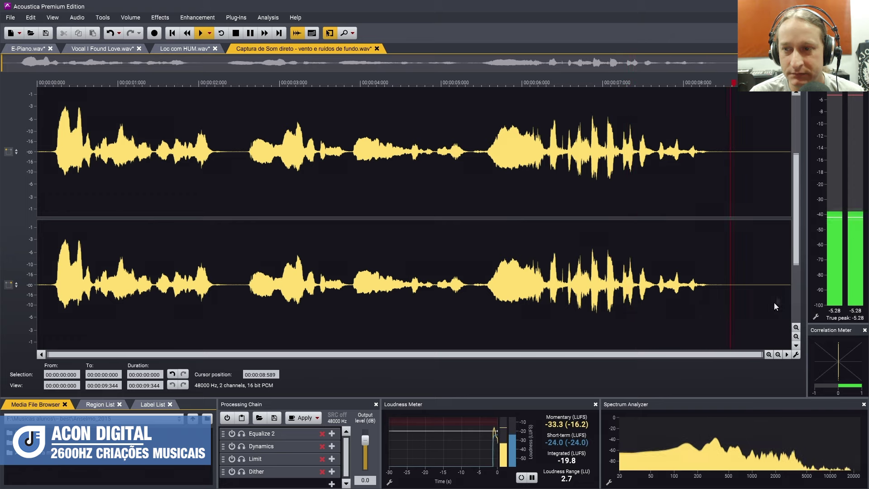
click(603, 235)
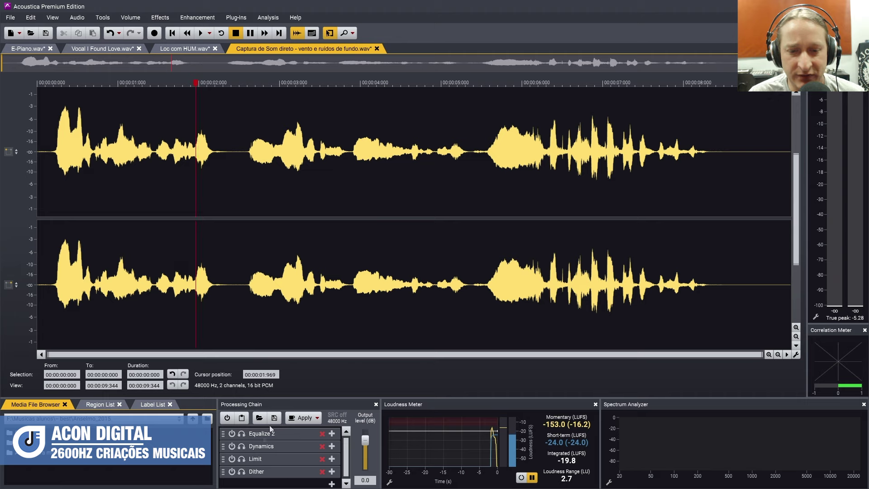
Enable the processing chain and audition Equalize 2, boosting a band in its B setting by about 11.3 dB near 13.3 kHz
click(227, 421)
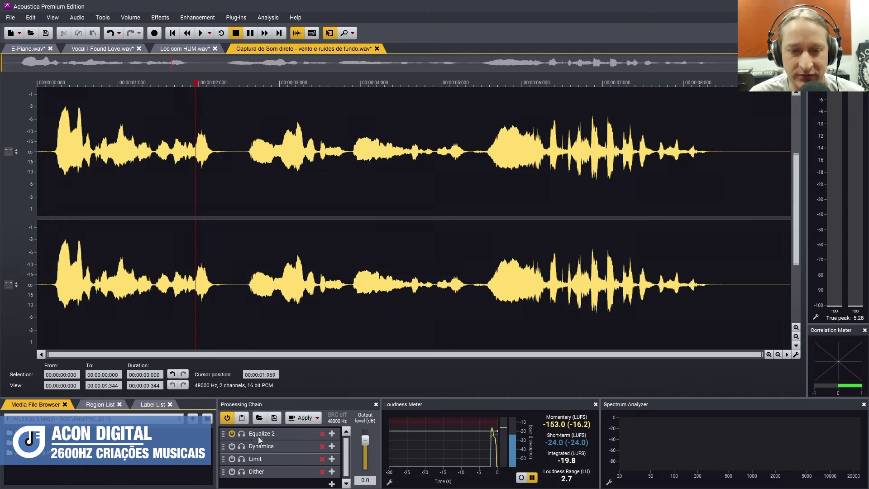
double_click(269, 435)
key(space)
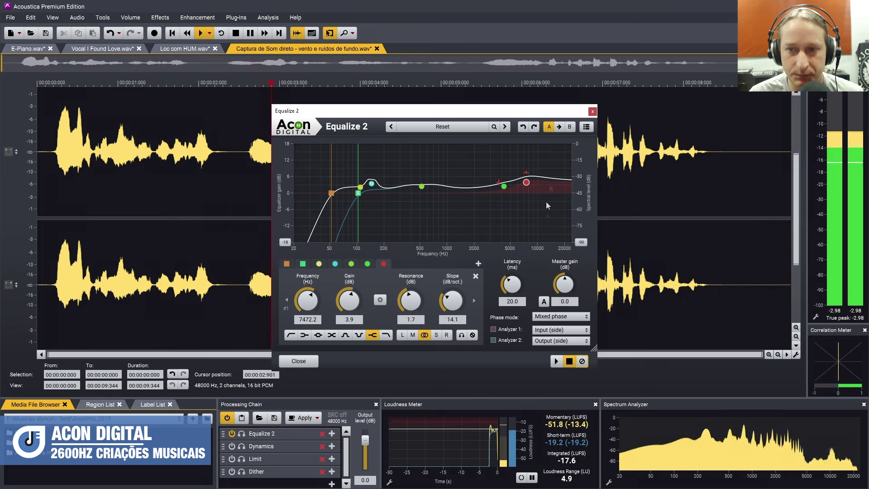
click(570, 127)
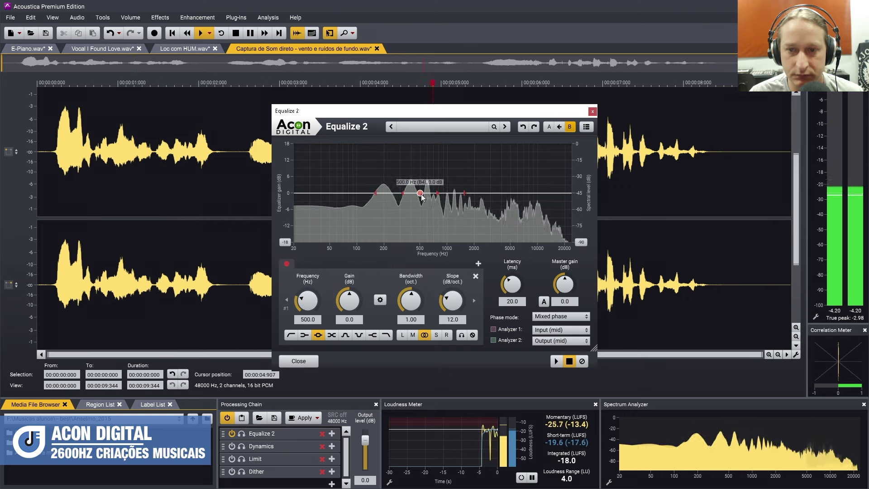
mouse_move(538, 175)
mouse_down()
mouse_move(551, 156)
mouse_move(550, 166)
mouse_up()
key(space)
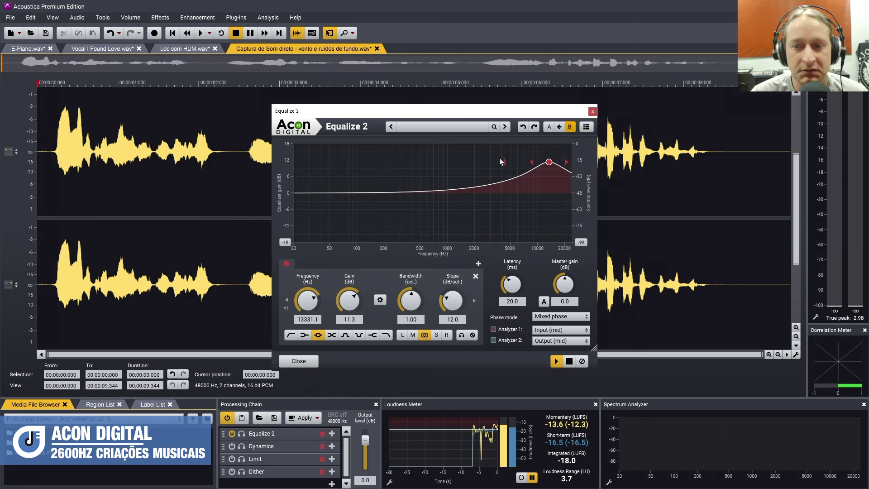
click(299, 361)
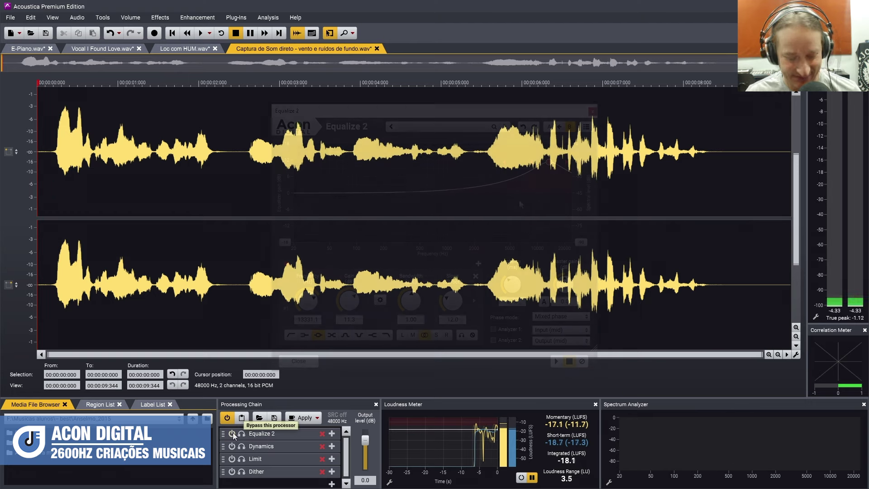
Compare the original and restored recording by undoing and redoing all edits, and enable Equalize 2 during playback
key(ctrl+z)
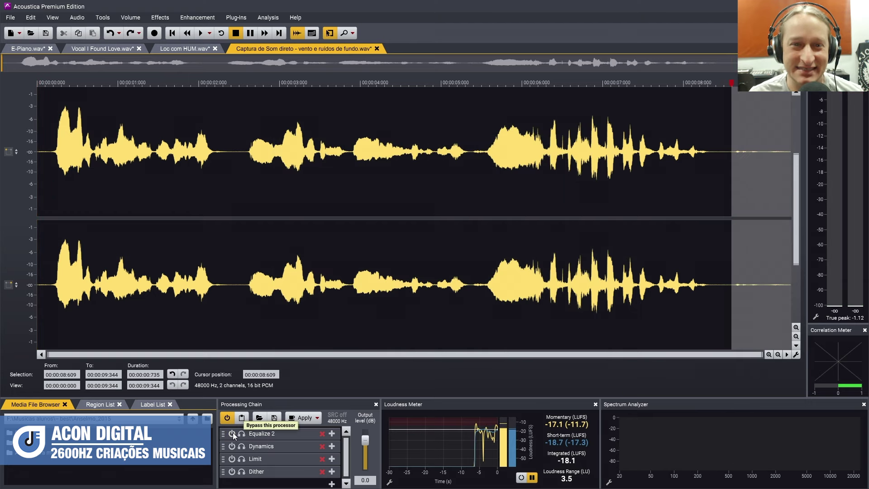
key(space)
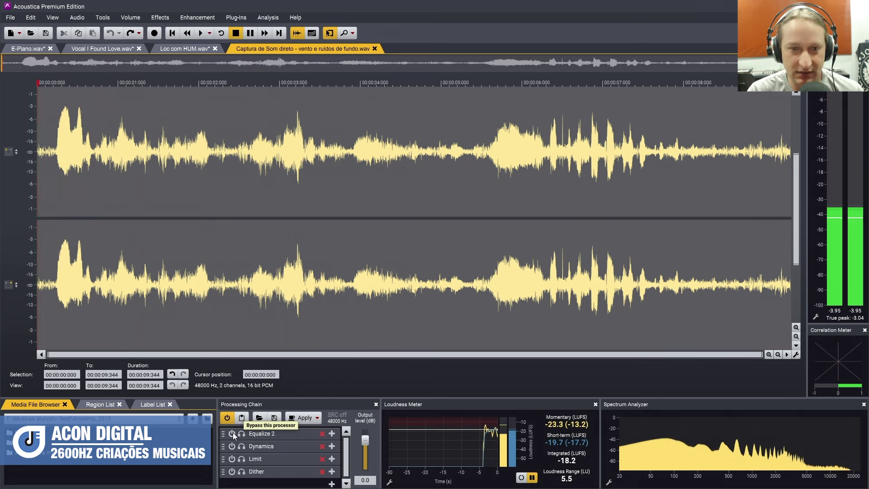
key(ctrl+y)
key(space)
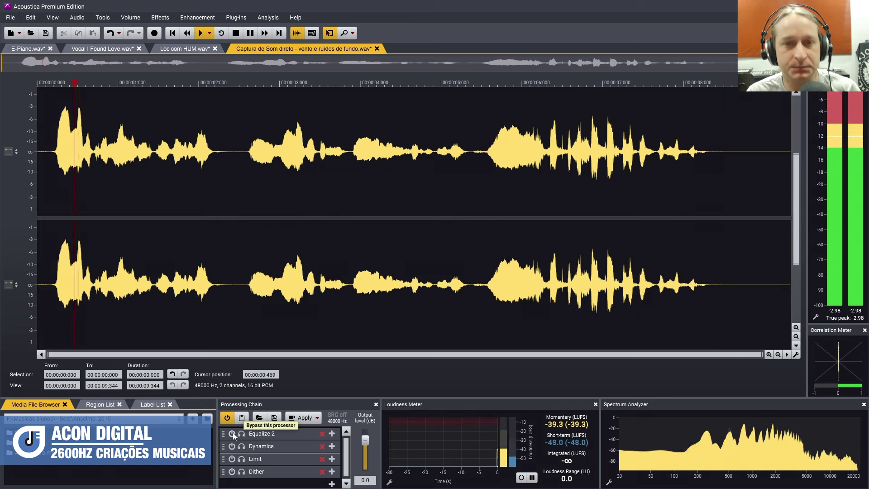
click(233, 433)
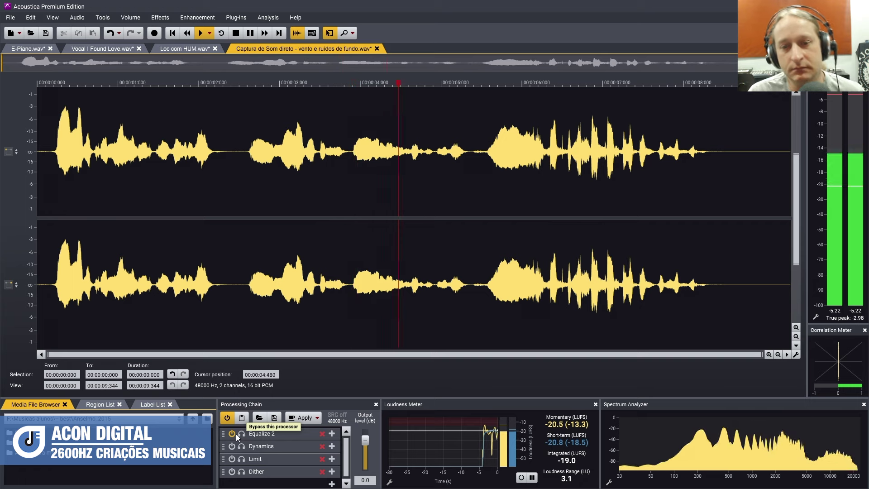
key(space)
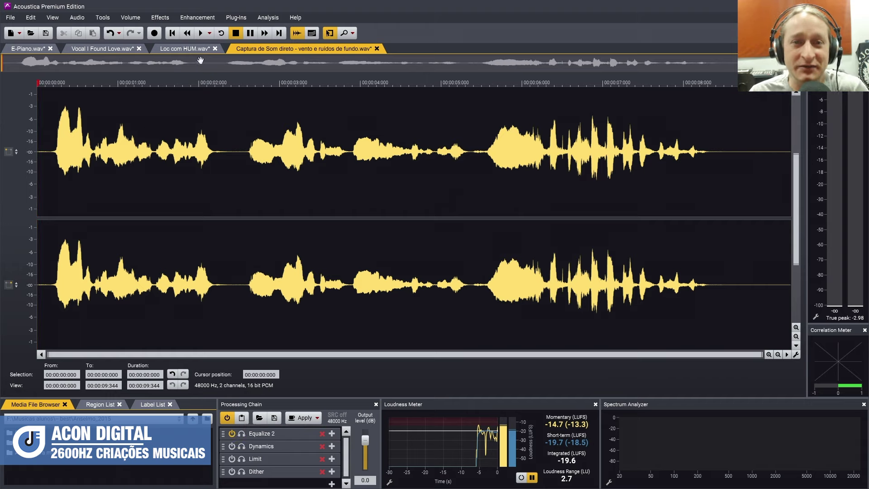
click(211, 17)
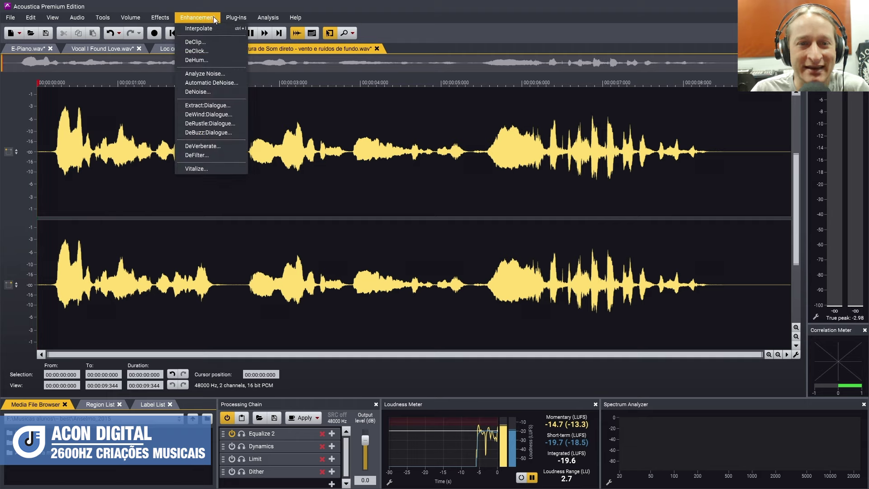
mouse_move(160, 17)
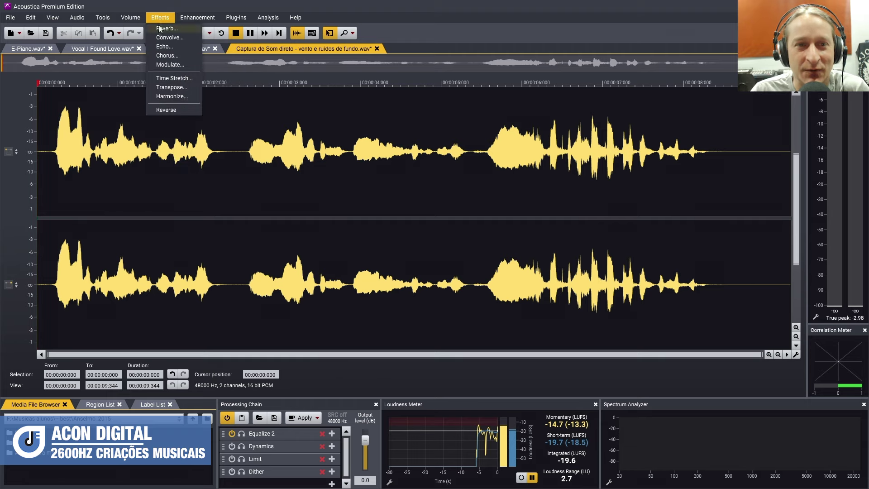
mouse_move(103, 17)
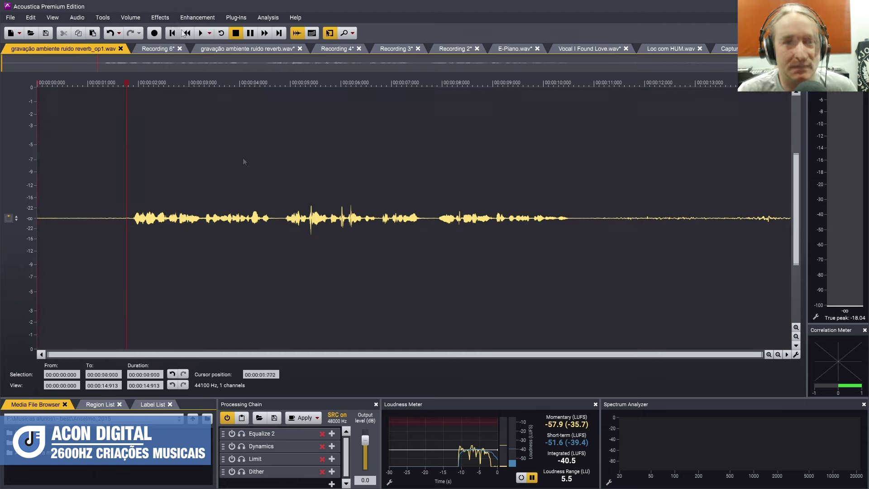
Play the reverberant room recording from the beginning and inspect its noisy section from about 5.3 s to 8.4 s
click(242, 157)
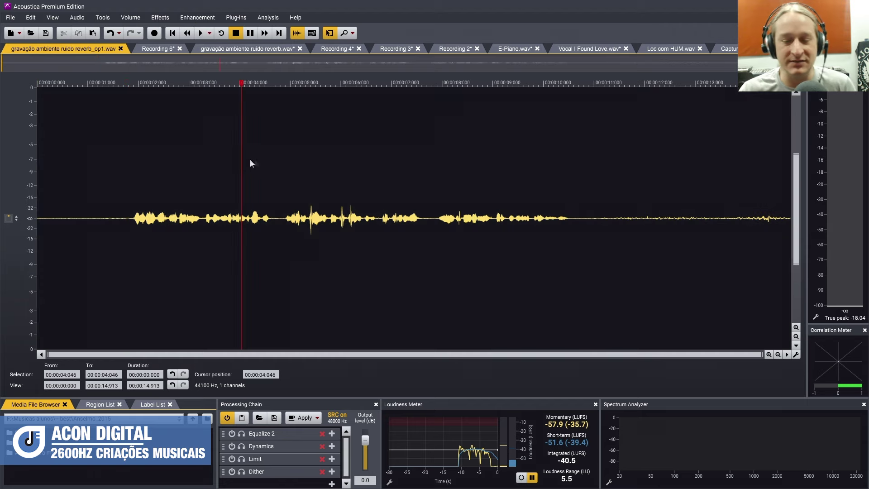
key(Home)
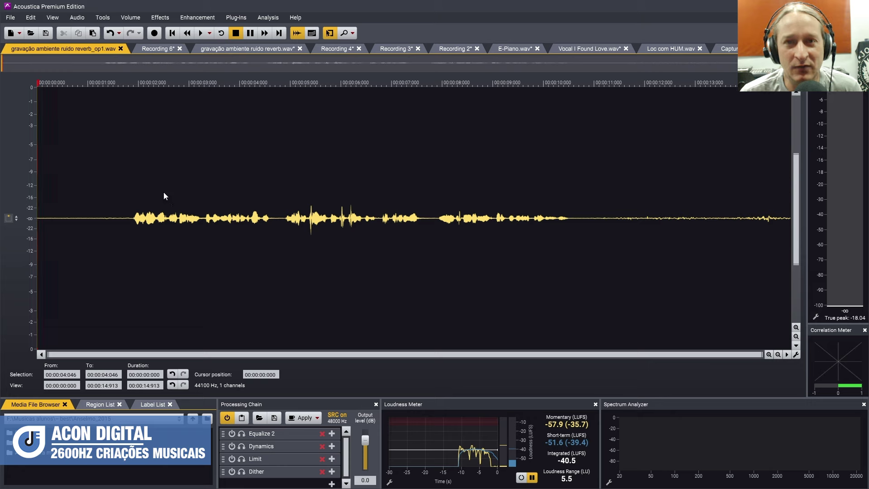
key(space)
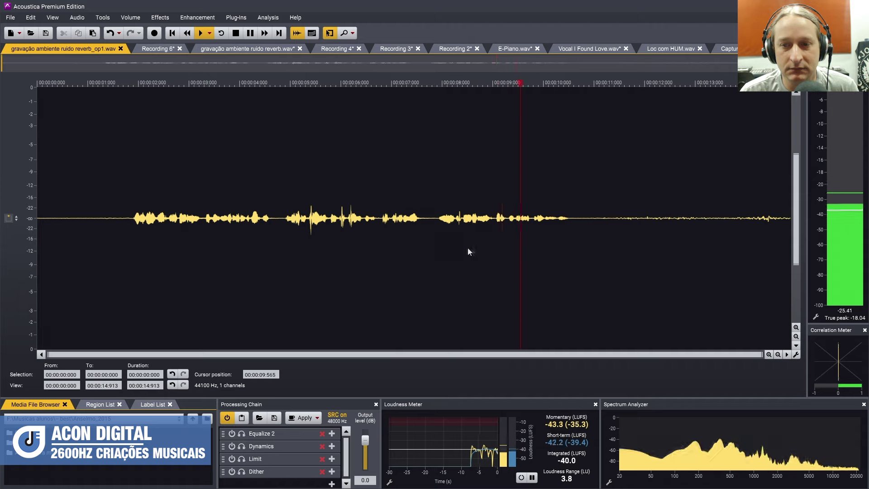
key(space)
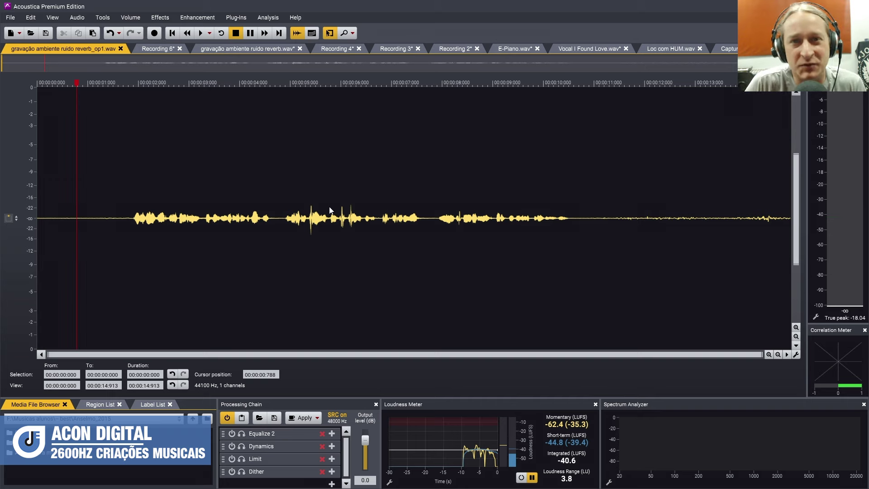
drag(306, 215, 460, 221)
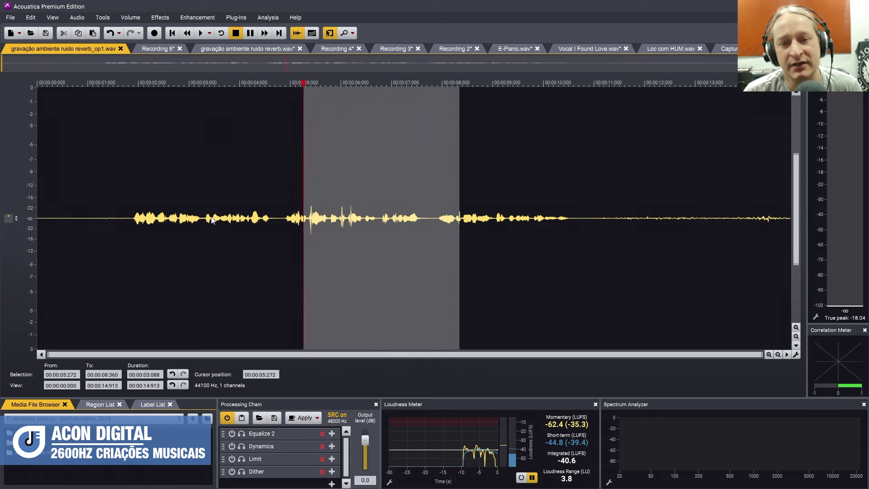
click(212, 220)
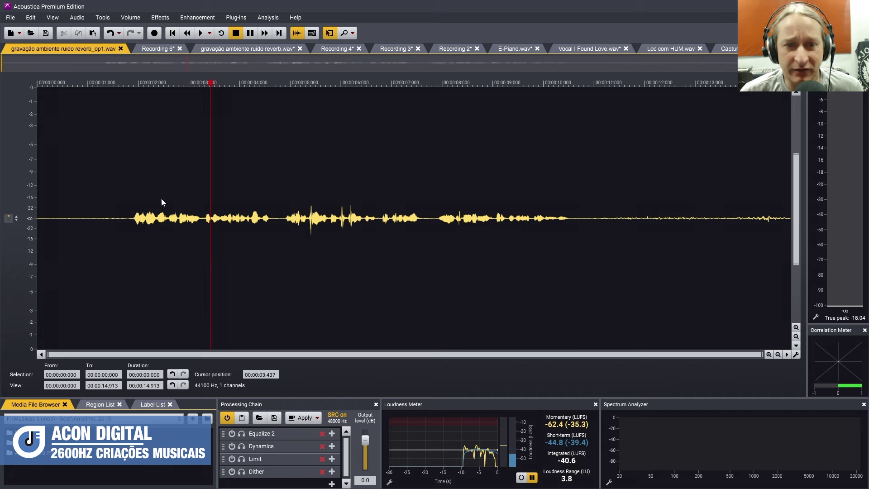
Normalize the entire recording to a sample peak of -6 dB and play the result from about 1 s
key(ctrl+a)
click(126, 19)
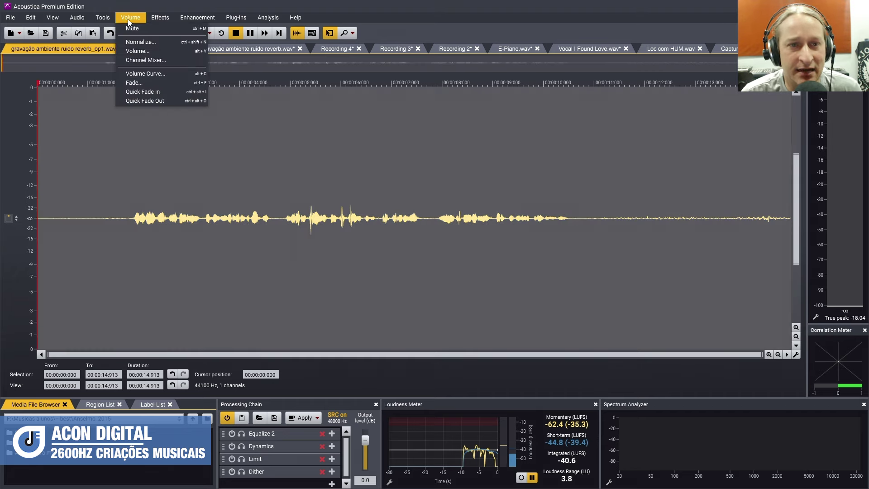
click(126, 39)
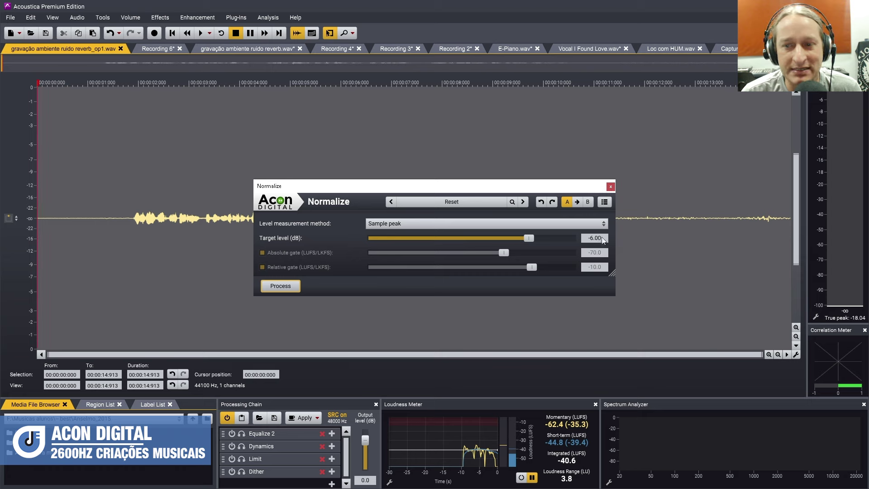
click(281, 286)
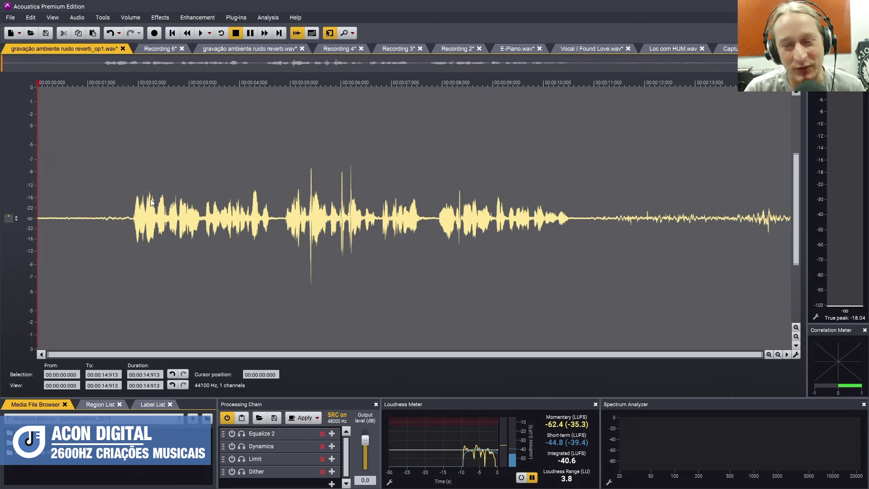
click(94, 186)
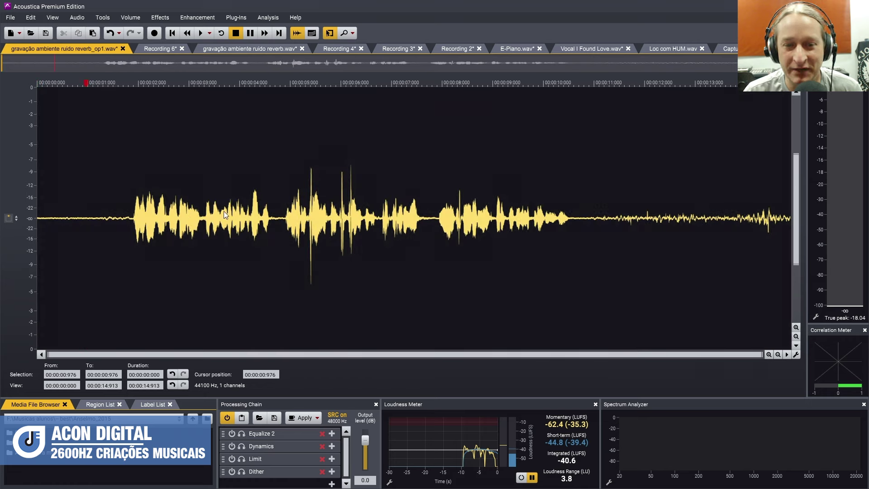
key(space)
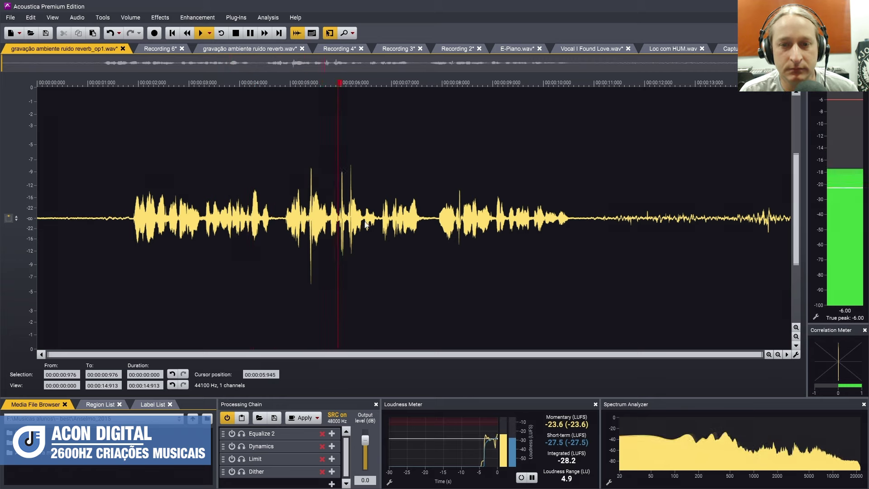
key(space)
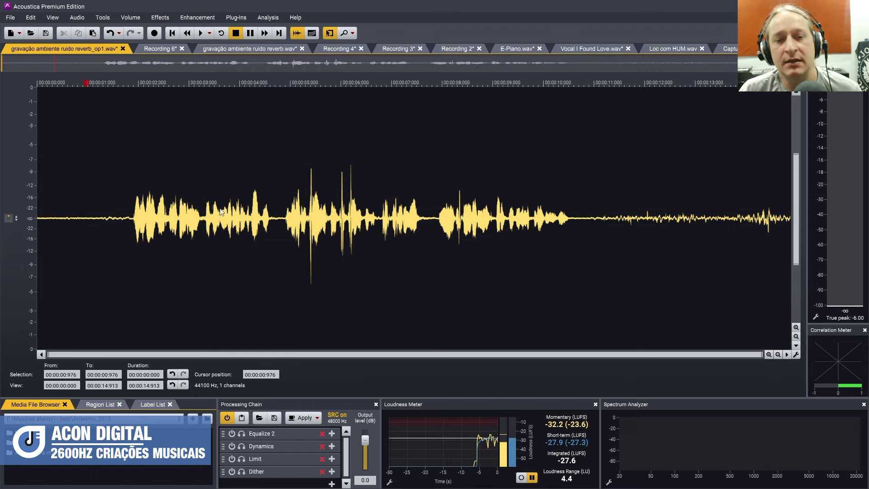
Open DeVerberate for the recording and select the speech passage from about 1.88 s to 10.77 s
key(ctrl+a)
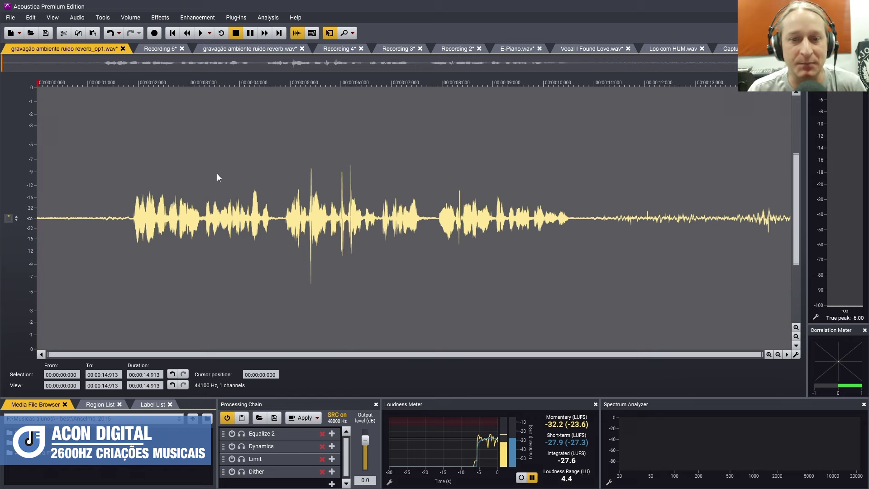
click(194, 18)
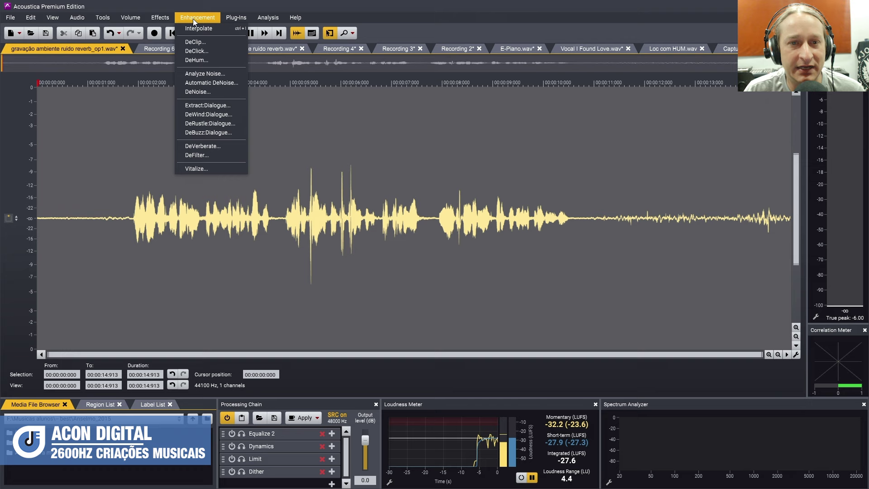
click(224, 146)
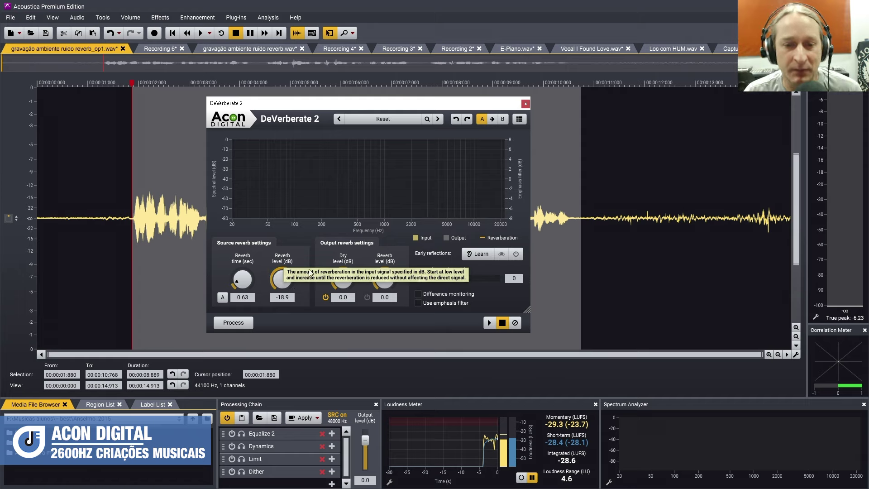
Preview the selected speech in DeVerberate while setting source reverb time to 0.66 s and source reverb level to about -18.4 dB
click(489, 322)
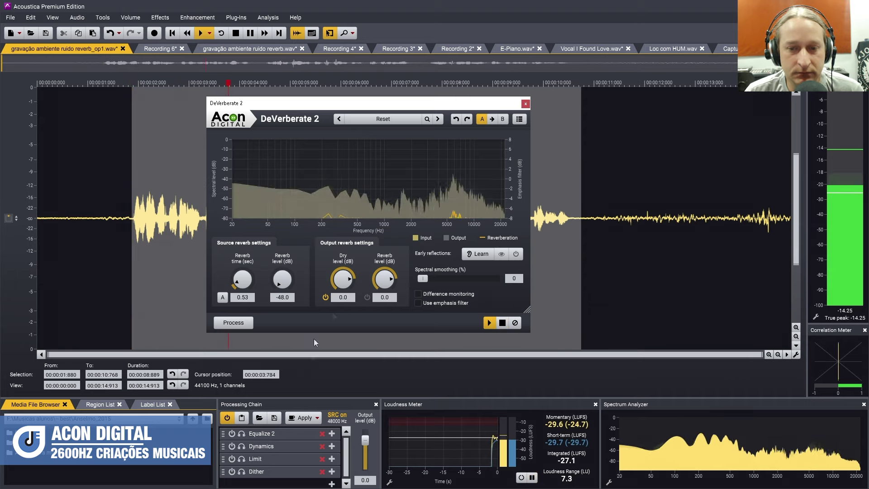
click(491, 324)
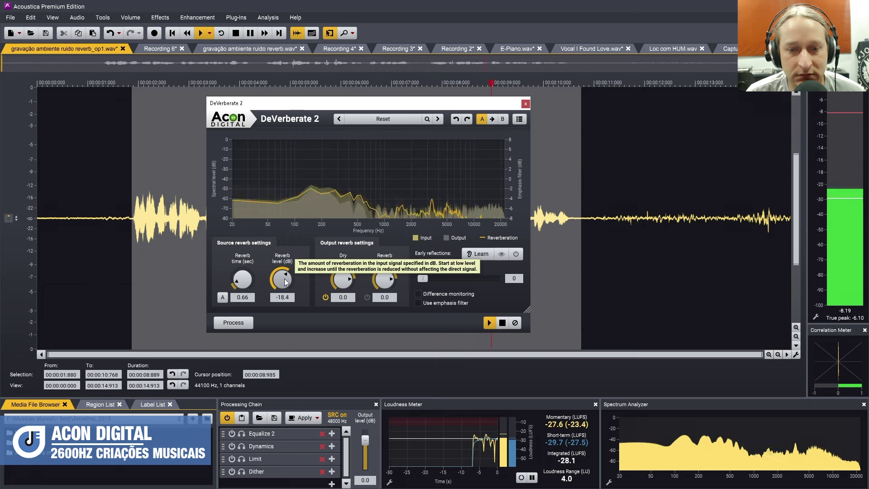
click(507, 324)
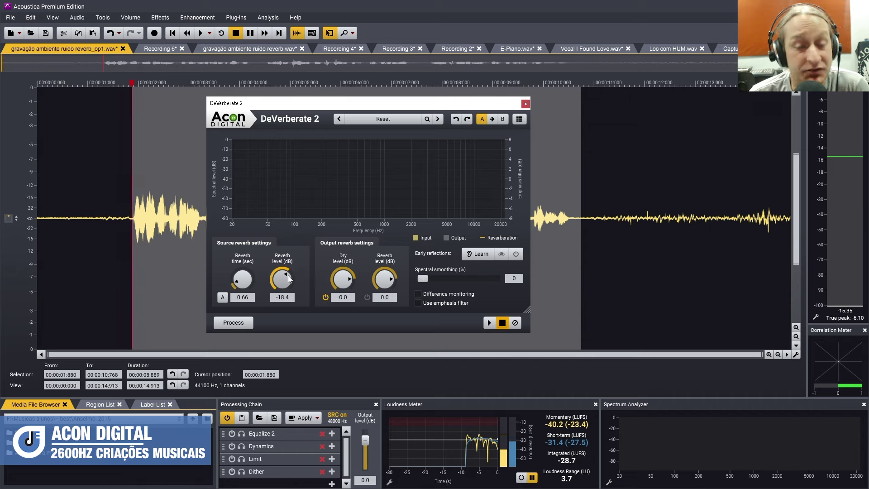
Compare the selected speech with and without dereverberation by toggling bypass during the preview
click(489, 322)
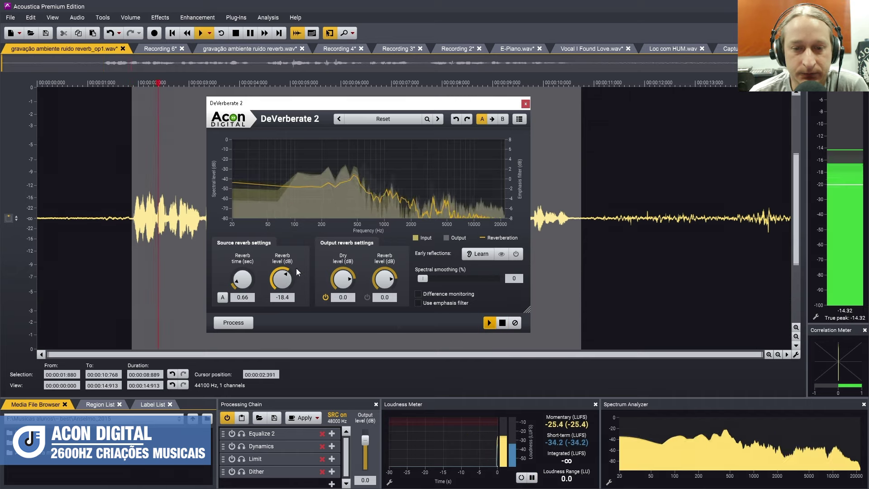
click(516, 322)
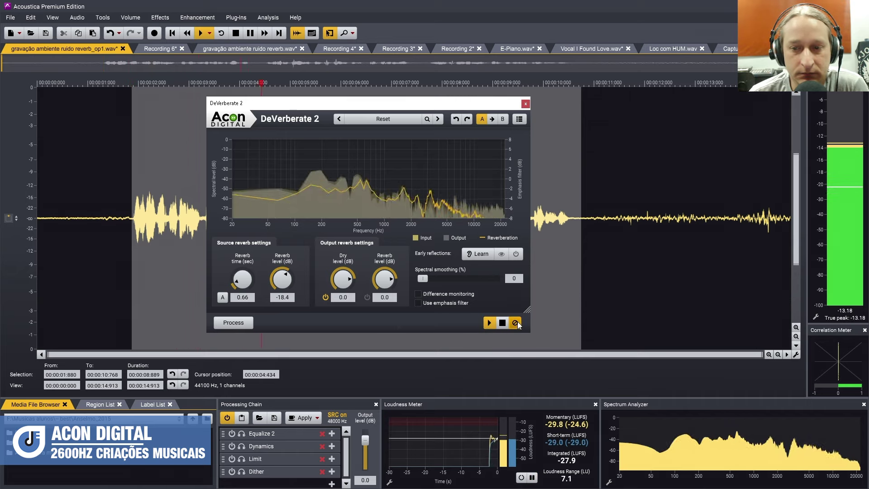
click(517, 322)
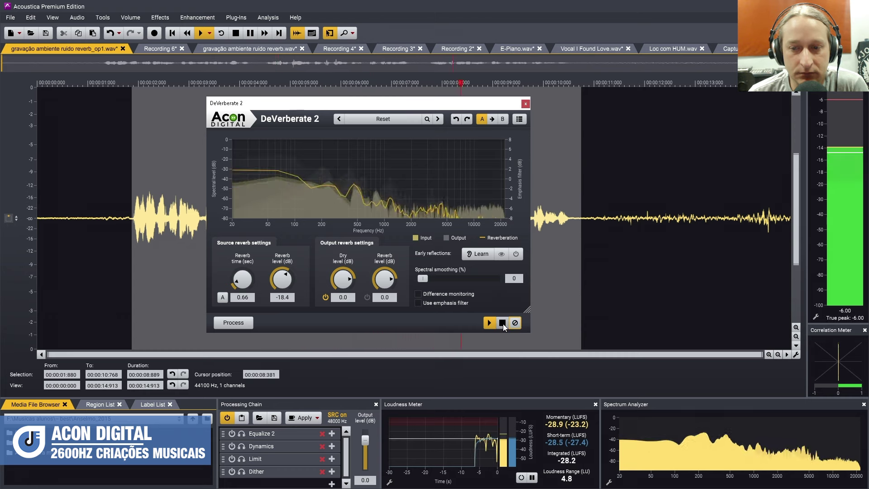
click(503, 323)
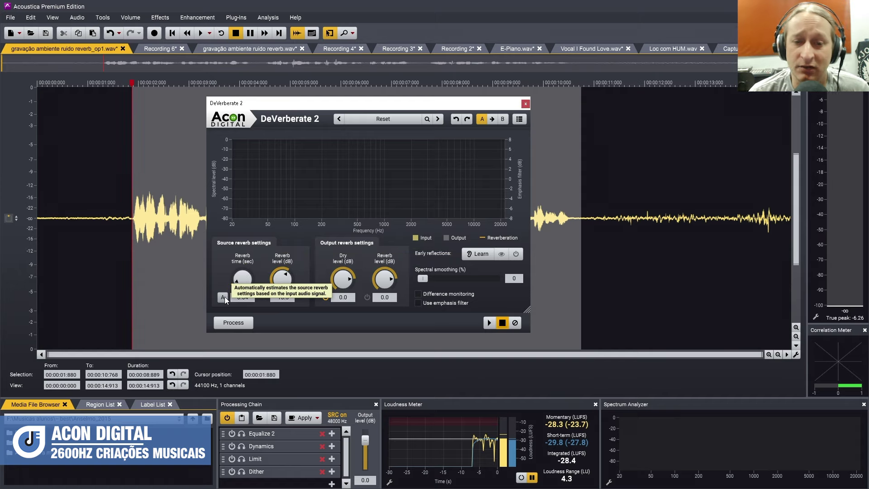
Enable automatic estimation of the source reverb settings and compare the processed and bypassed preview
click(489, 323)
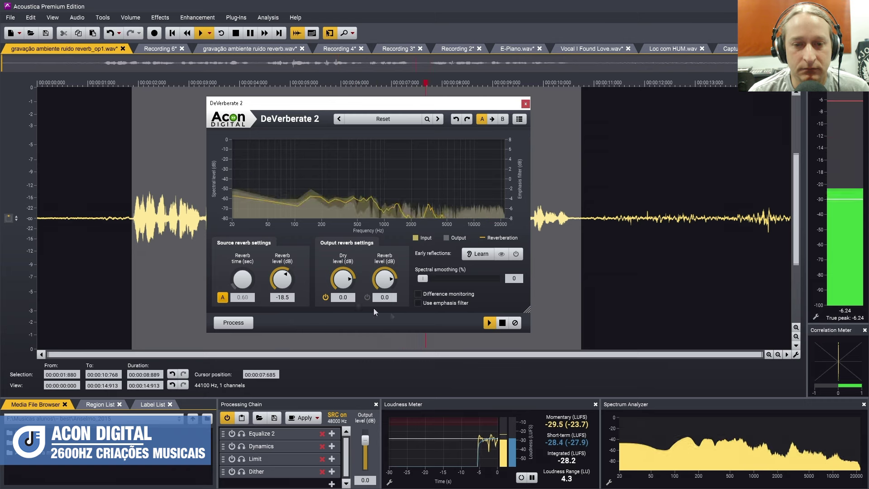
click(502, 323)
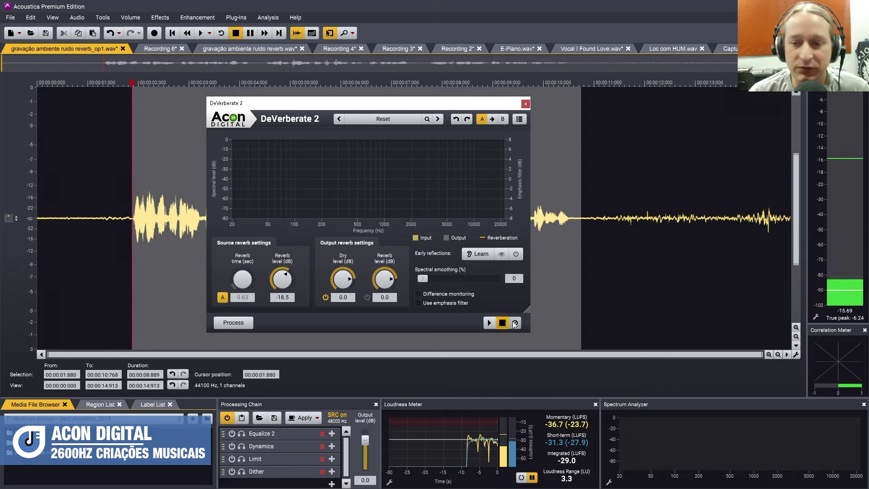
click(489, 323)
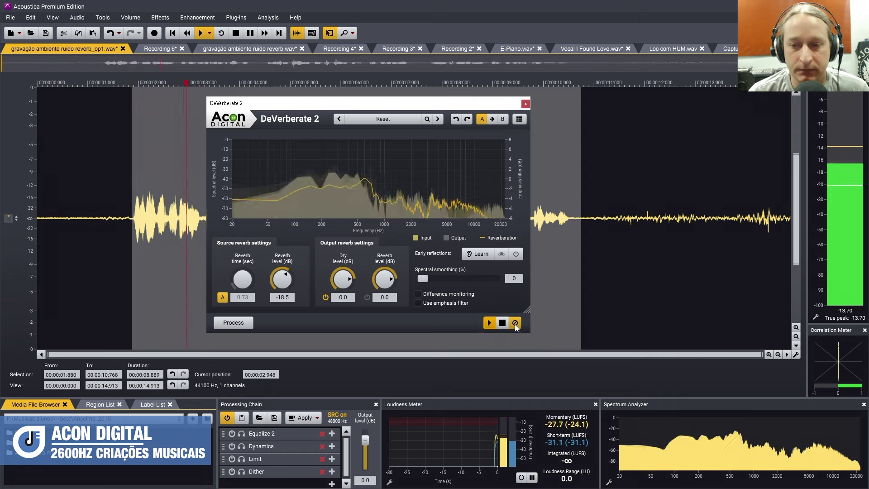
click(490, 323)
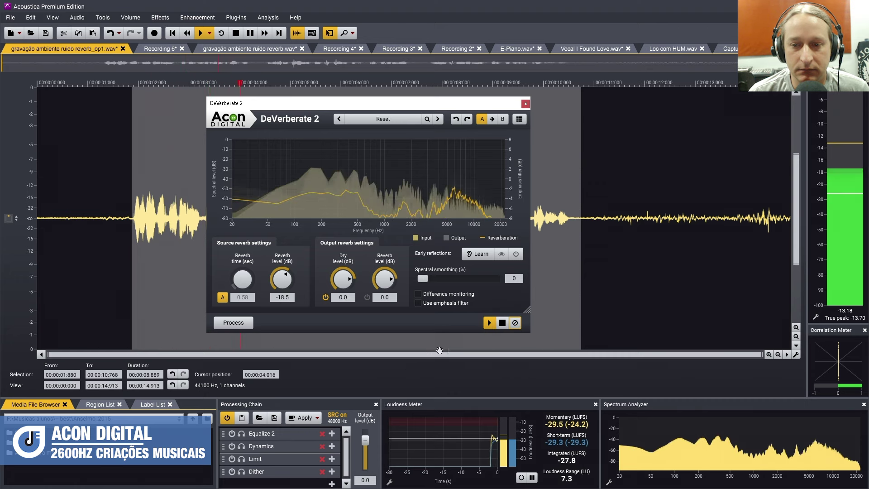
click(503, 322)
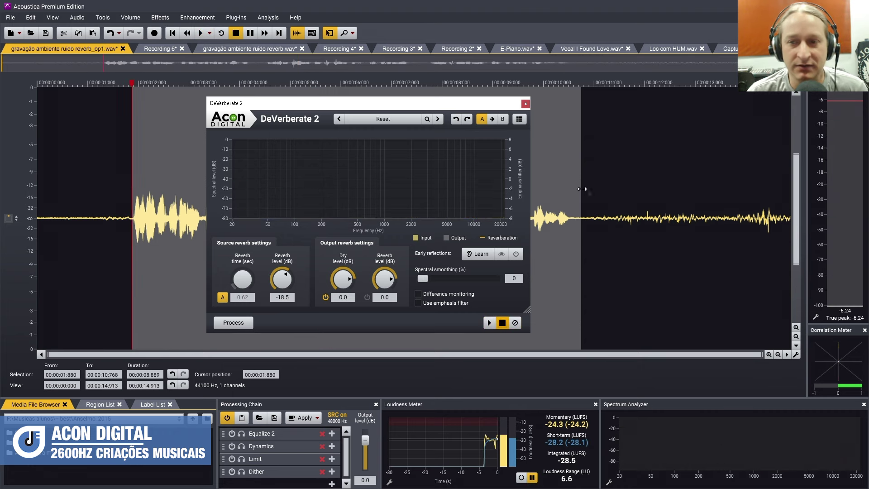
Place the cursor at about 1.87 s, enable the output reverb, and lower its level to about -41.5 dB while auditioning
double_click(608, 189)
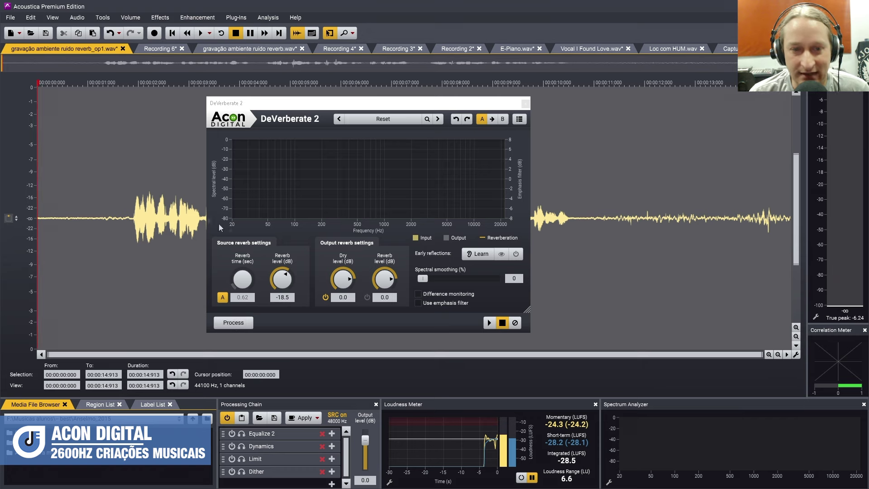
click(164, 209)
click(132, 220)
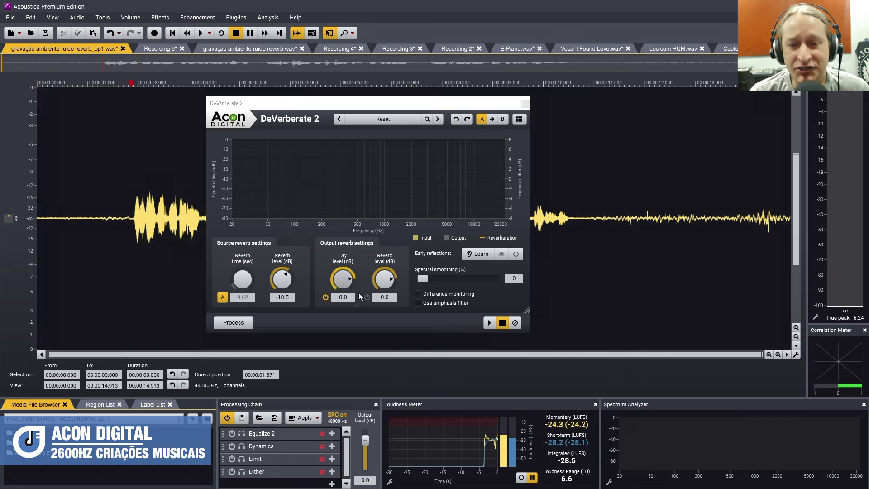
click(366, 297)
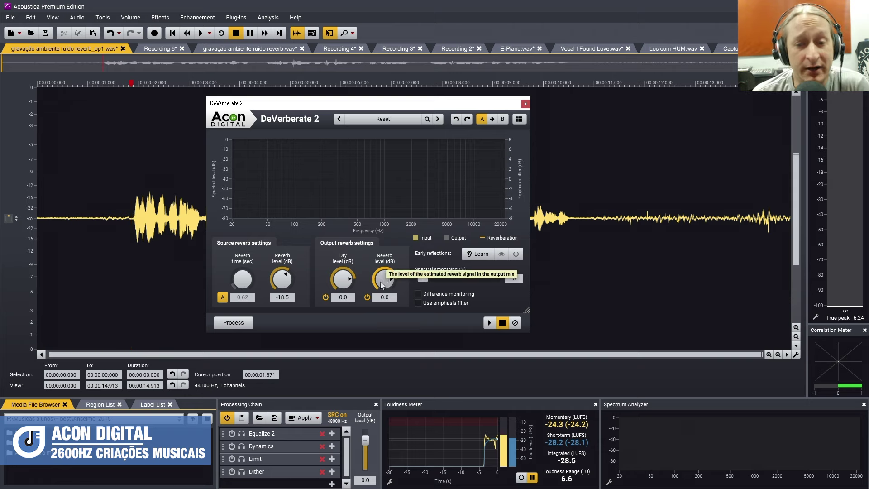
mouse_move(381, 279)
mouse_down()
mouse_move(380, 347)
mouse_move(382, 254)
mouse_move(388, 281)
mouse_up()
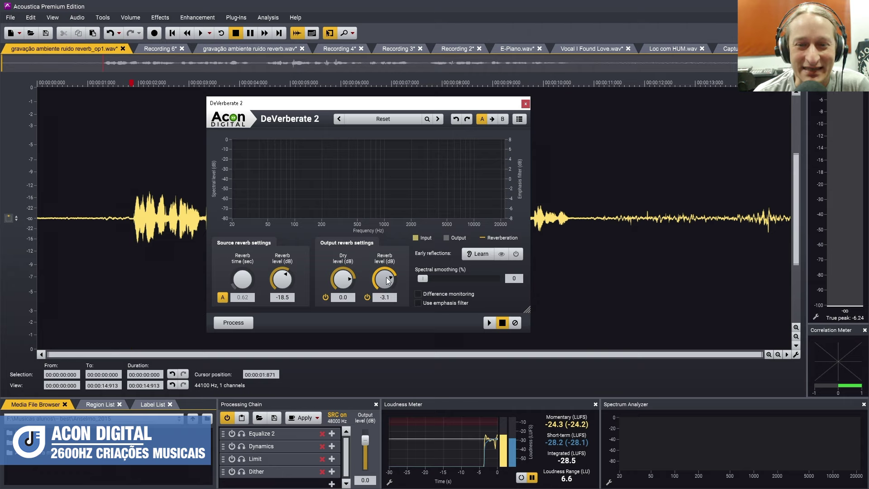
click(490, 322)
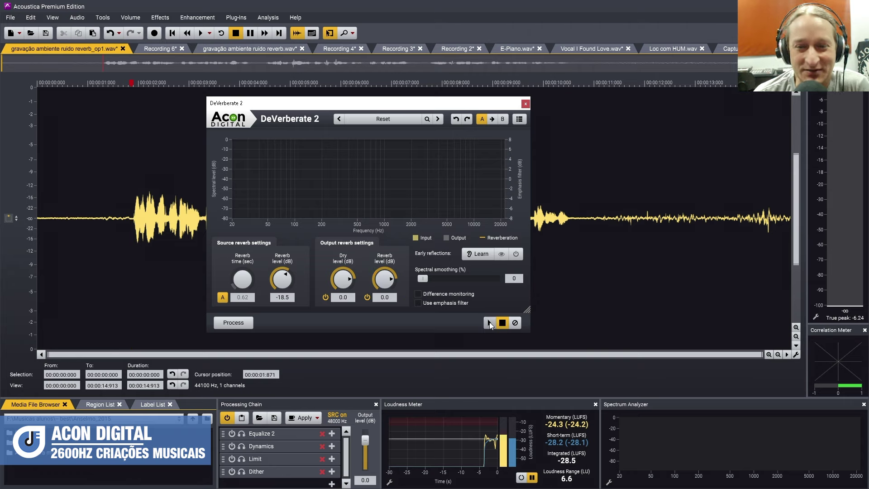
drag(386, 280, 377, 376)
scroll(389, 277, up, 5)
key(space)
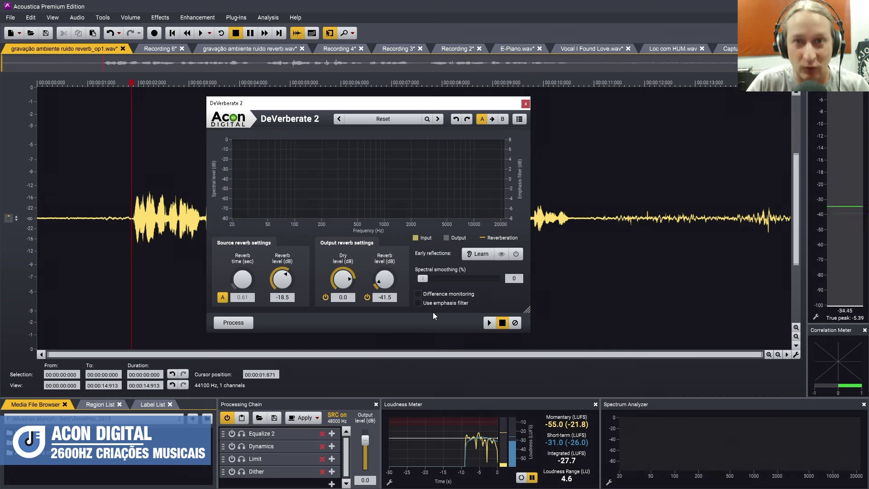
Turn the output reverb down to about -48 dB, apply DeVerberate to the whole recording, and play the result from about 1.64 s
drag(385, 285, 384, 267)
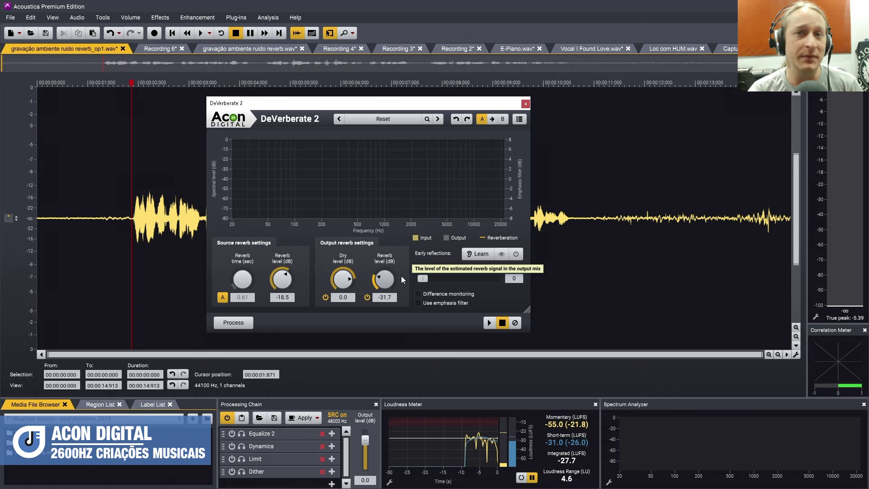
scroll(394, 295, down, 4)
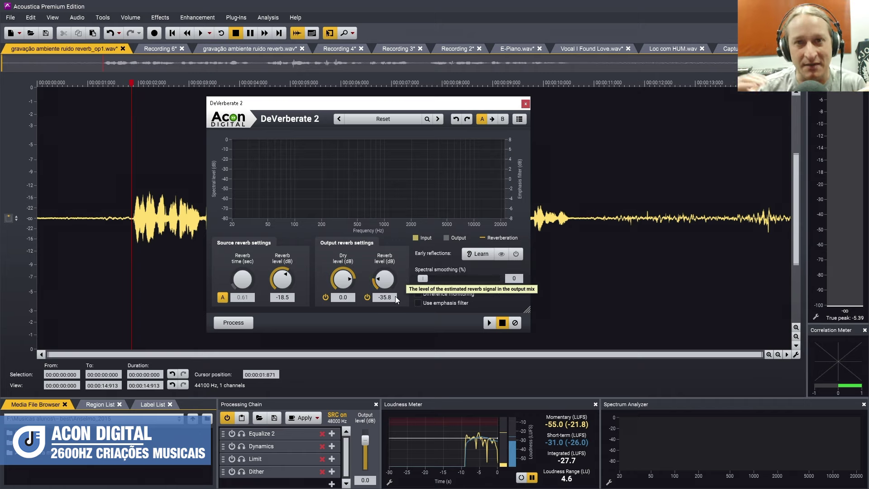
scroll(396, 296, down, 12)
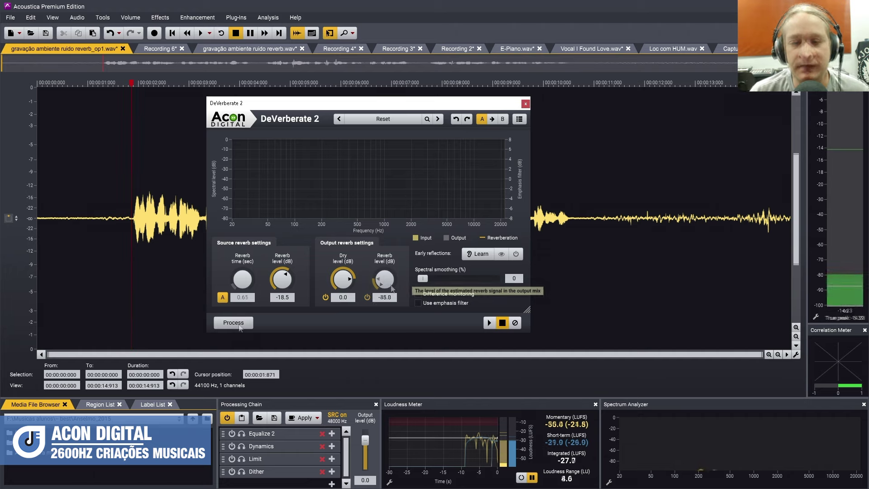
click(232, 323)
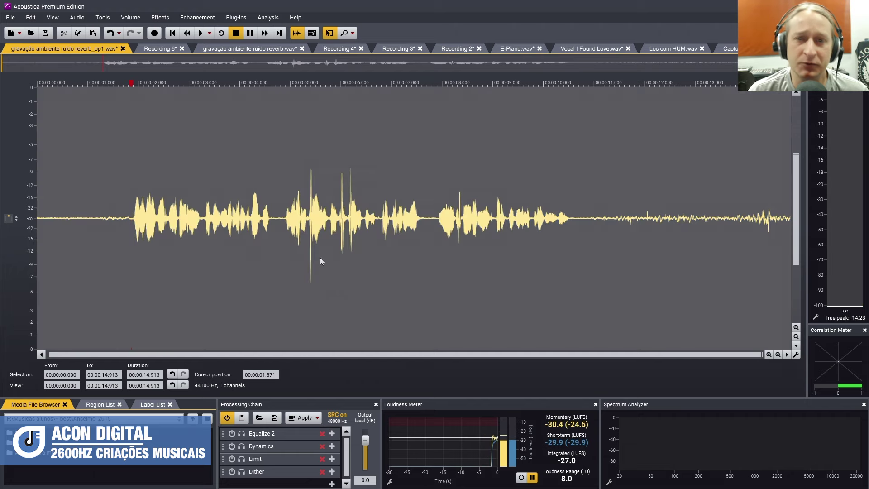
click(122, 212)
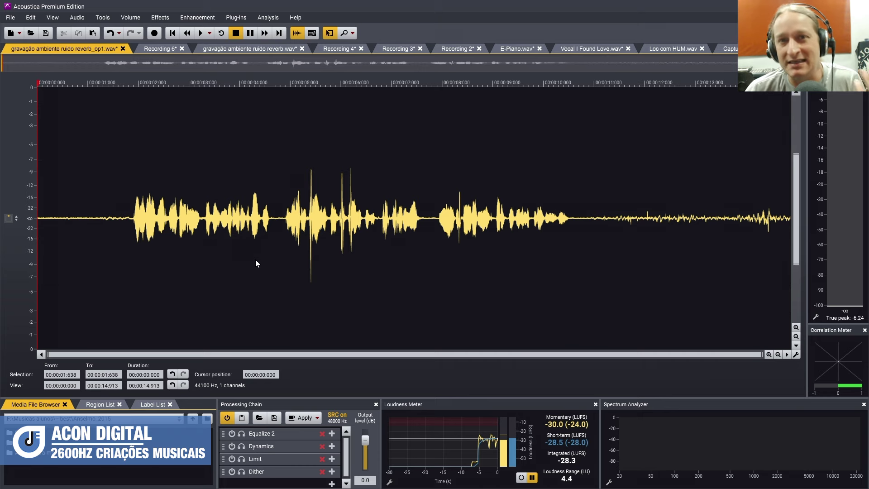
Select the noise-only opening of the recording up to about 1.8 s and open DeNoise
click(132, 220)
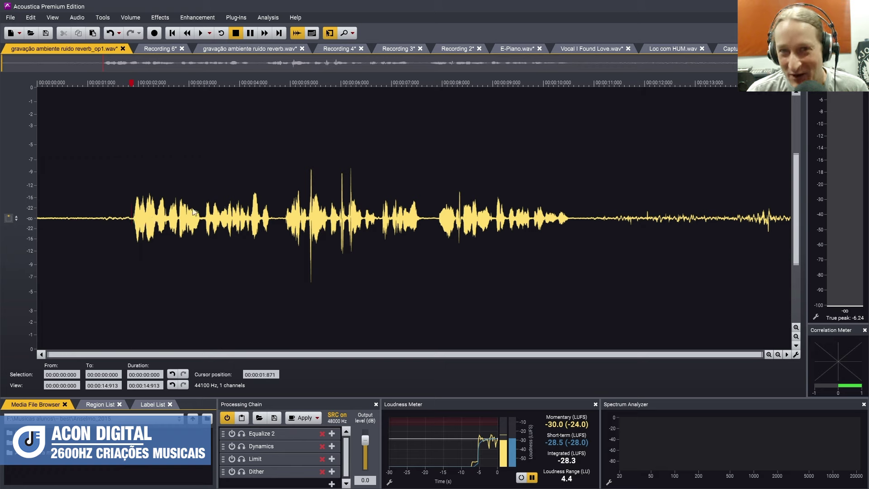
drag(128, 217, 38, 218)
click(192, 18)
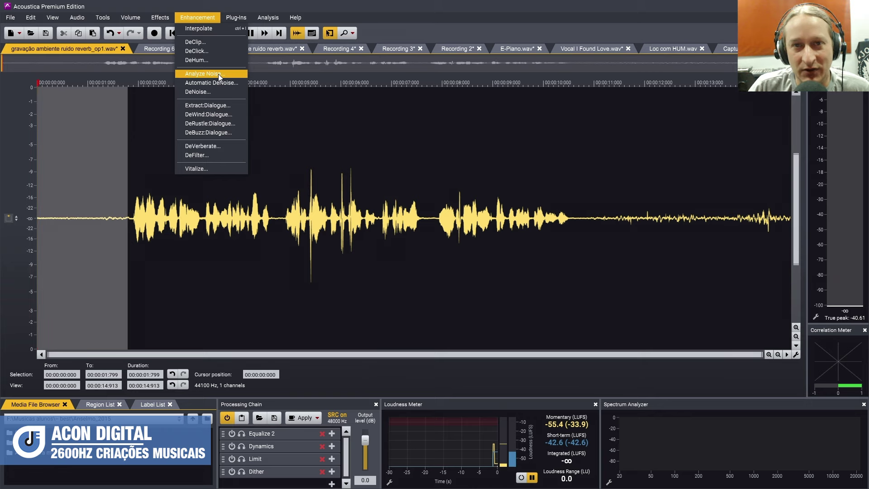
click(199, 91)
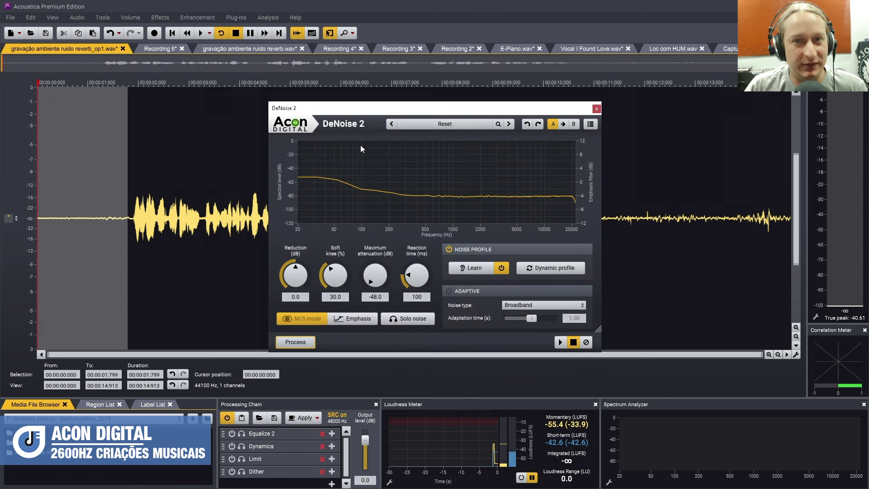
Learn the noise profile from the selected opening during playback and activate the learned profile
drag(382, 113, 381, 110)
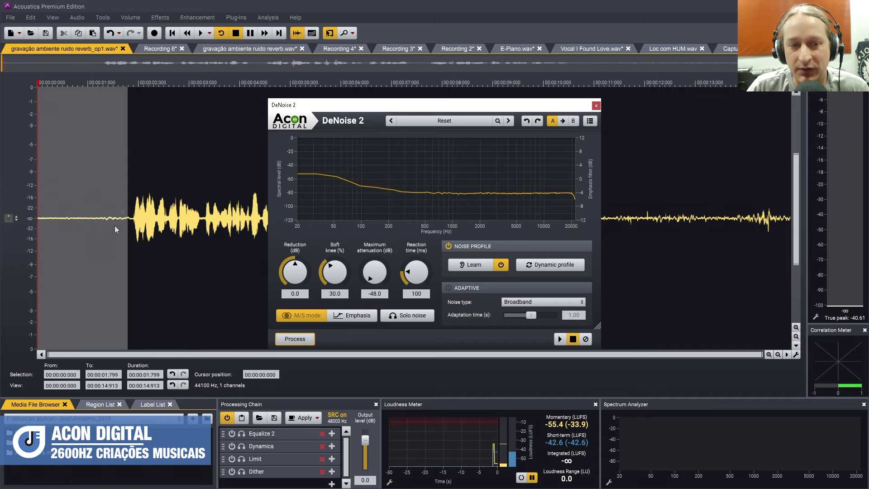
click(472, 265)
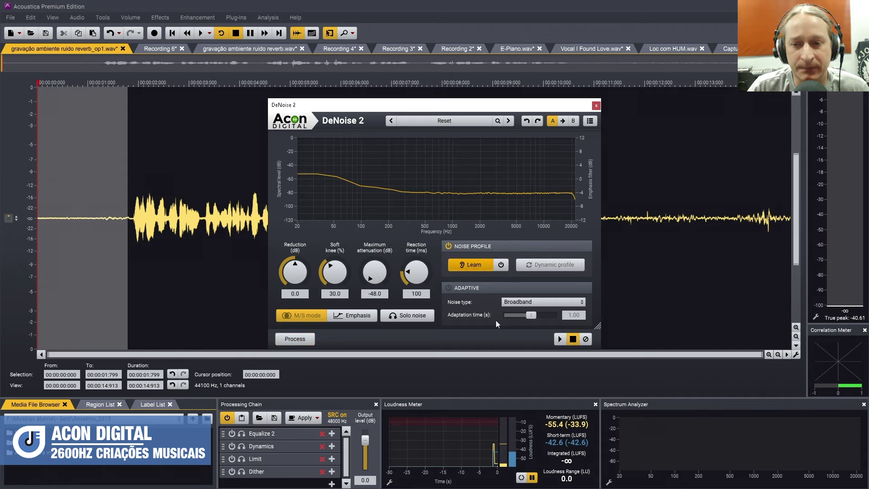
click(560, 339)
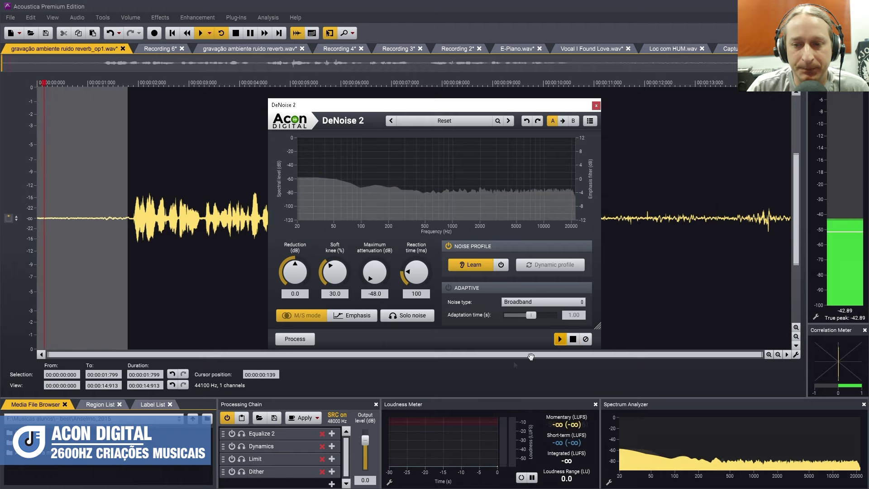
click(502, 265)
key(space)
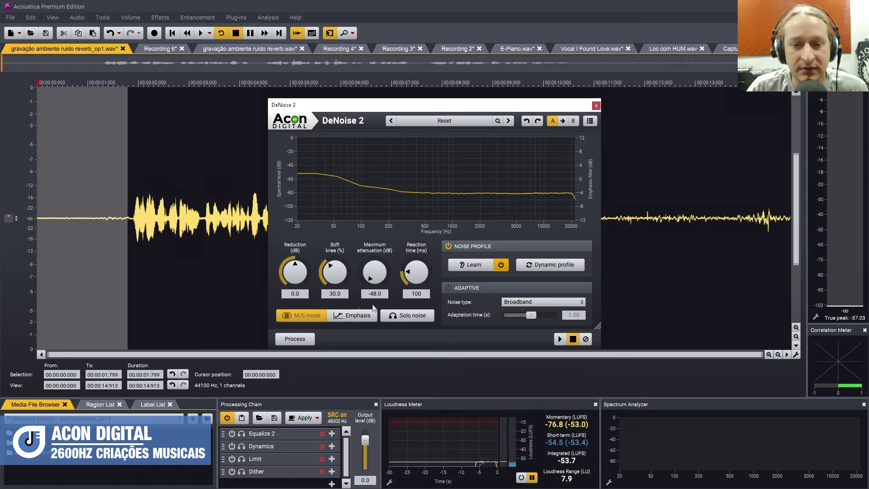
Turn on the DeNoise emphasis filter, try boosting its highest band near 8 kHz, and undo the boost
click(358, 314)
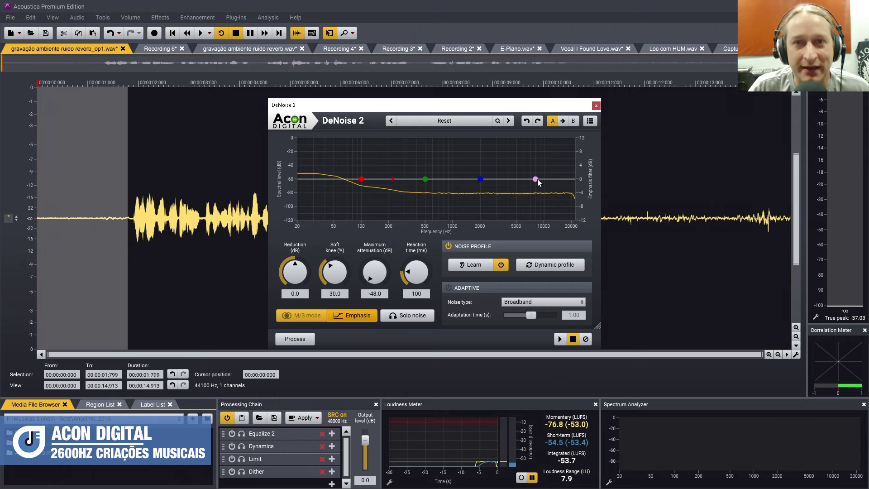
drag(536, 180, 530, 158)
key(ctrl+z)
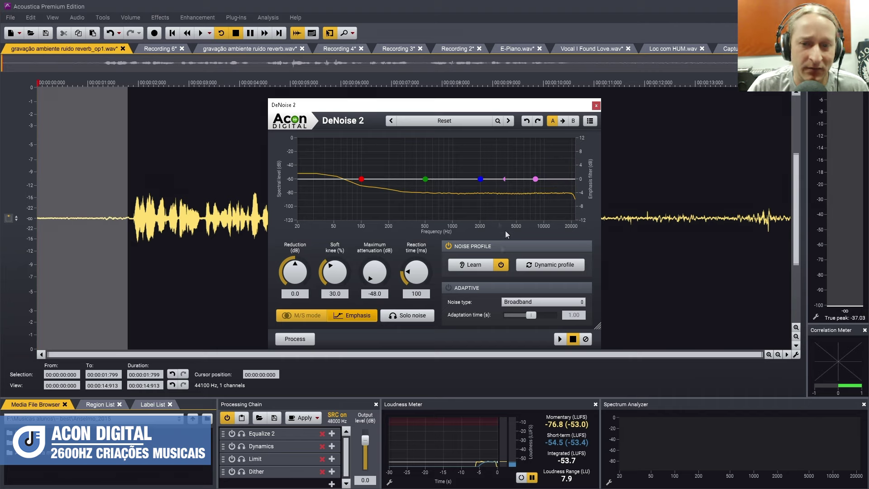
Select the speech from about 1.84 s to 10.68 s and preview DeNoise on it, comparing the processed sound with bypass
click(217, 275)
drag(131, 222, 578, 232)
click(560, 339)
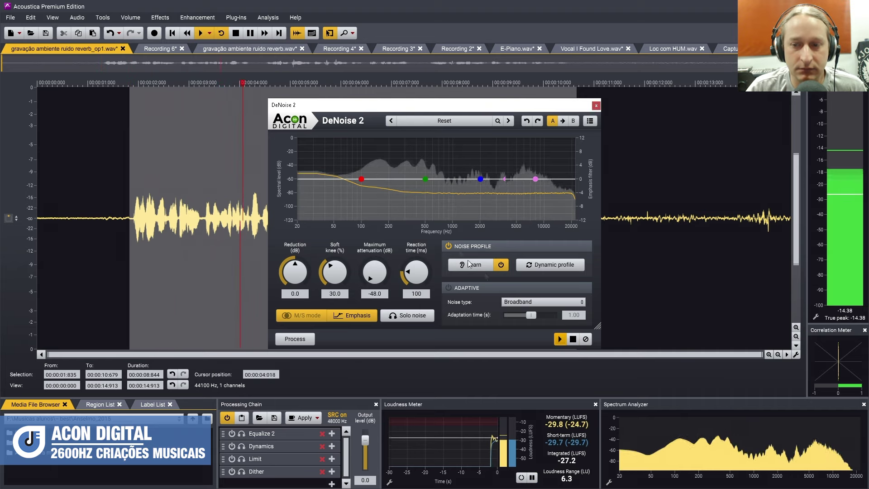
click(586, 340)
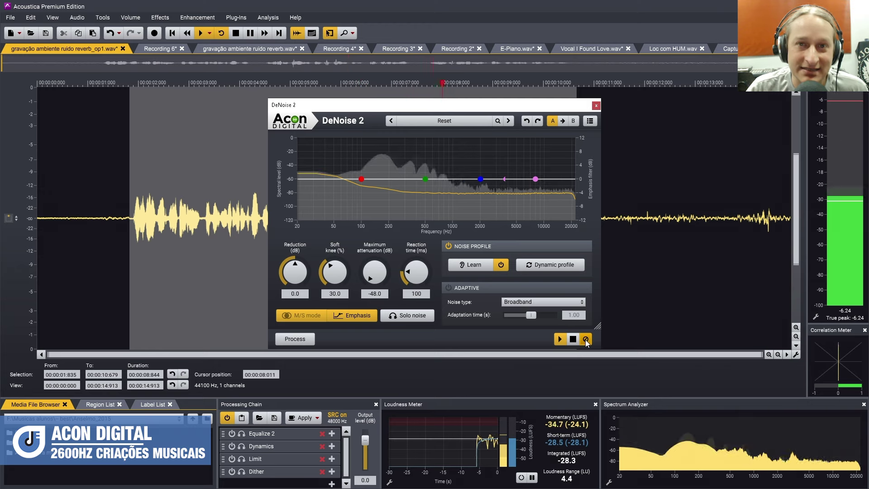
click(586, 341)
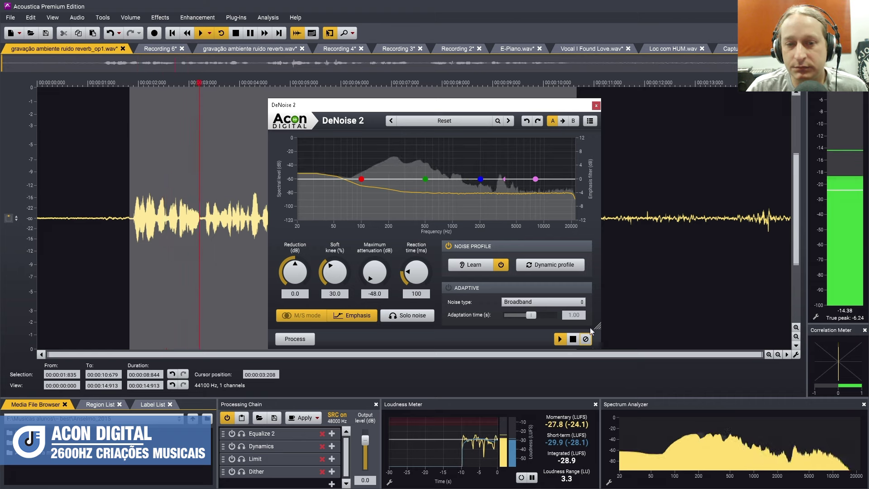
key(space)
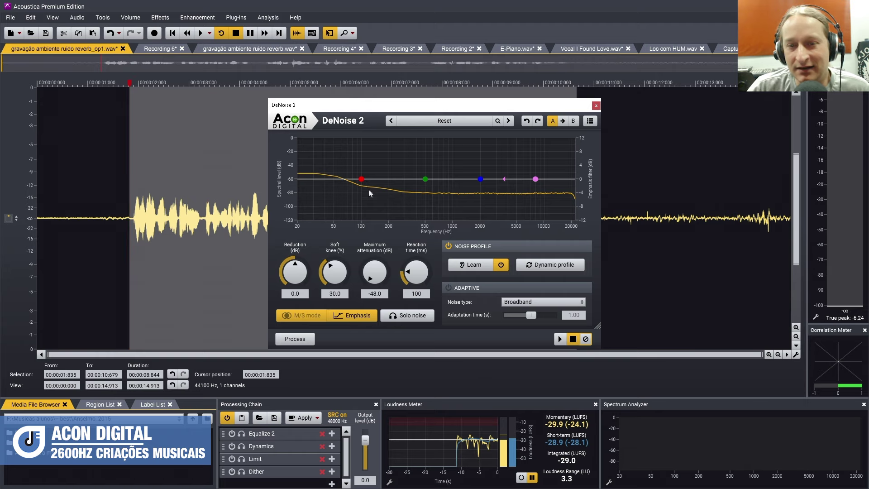
Switch the DeNoise emphasis filter off and back on
mouse_move(535, 179)
mouse_down()
mouse_move(521, 166)
mouse_move(531, 165)
mouse_move(536, 180)
mouse_up()
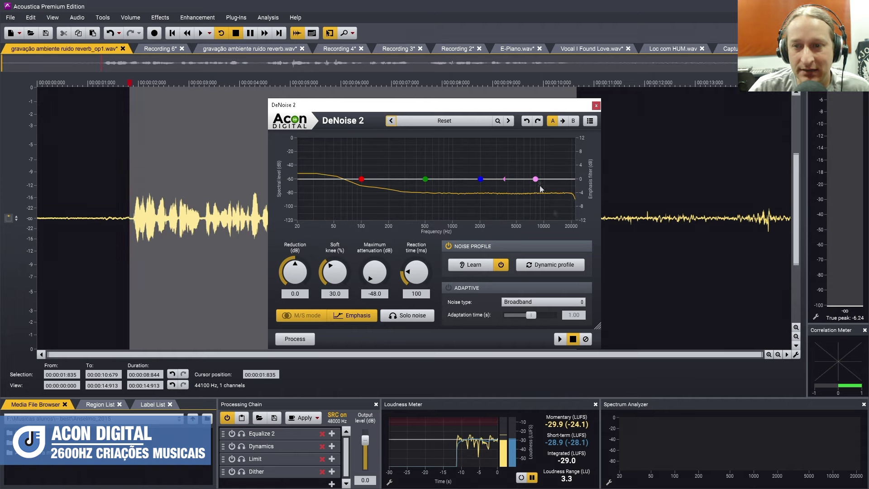
click(574, 339)
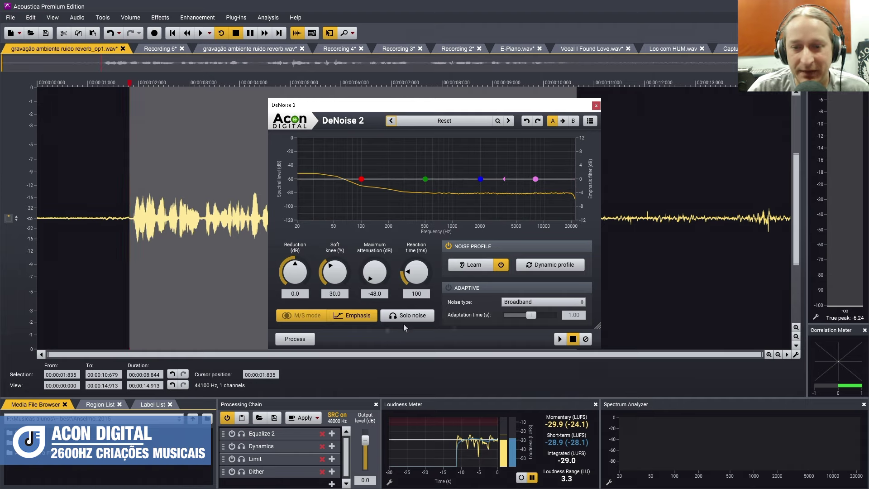
click(362, 314)
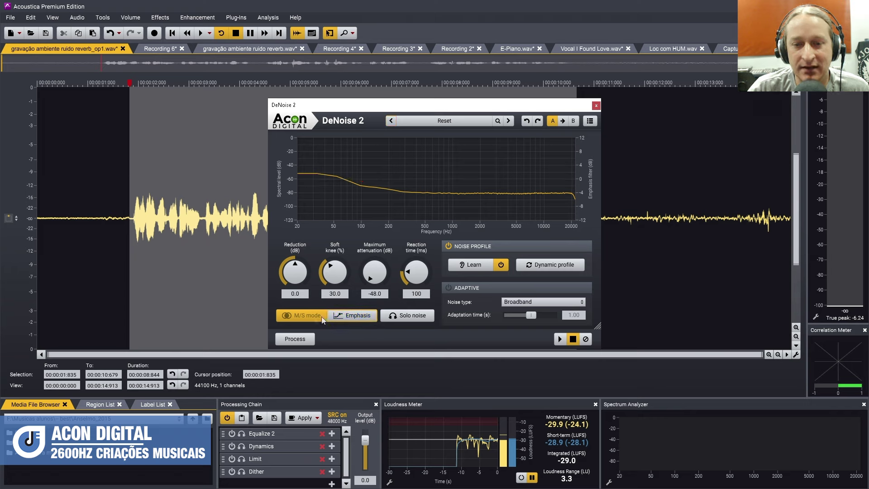
click(360, 316)
Preview the selected speech and lower the DeNoise reduction to -5.2 dB
click(560, 339)
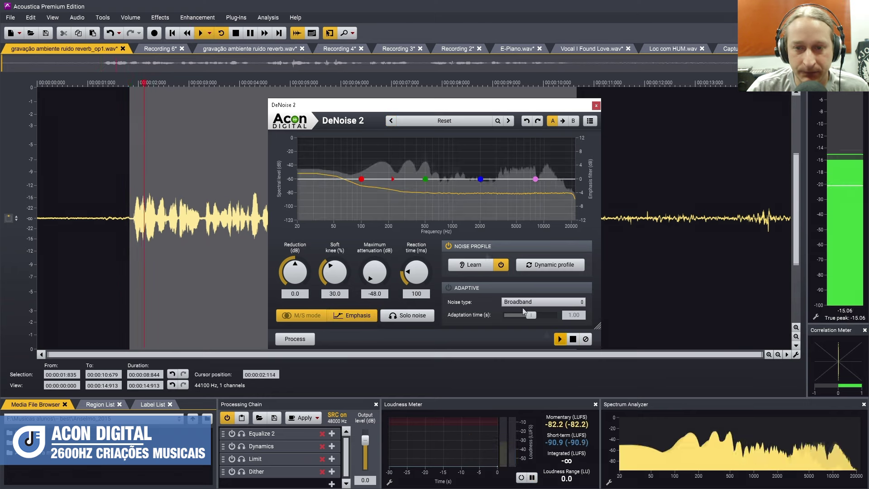
mouse_move(302, 281)
mouse_down()
mouse_move(299, 289)
mouse_move(298, 265)
mouse_up()
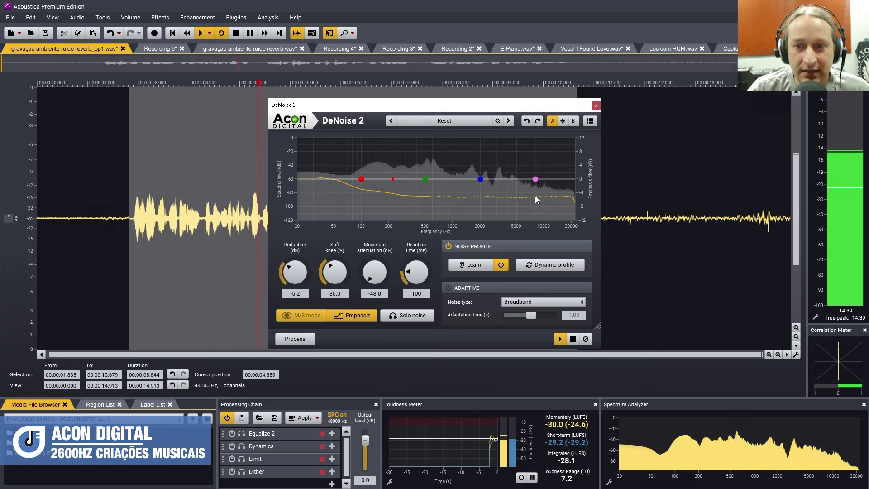
key(space)
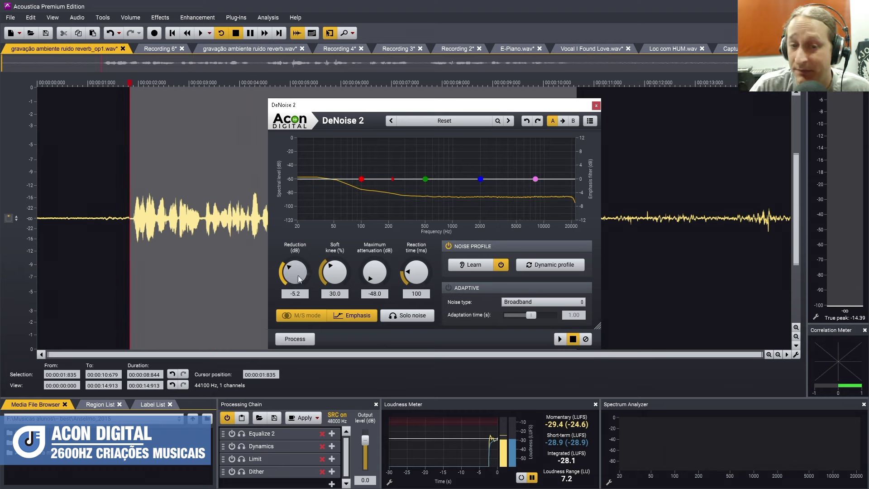
Compare boosting and cutting the highest emphasis band during preview, settling on a boost of about 3 dB near 7 kHz
drag(536, 179, 530, 164)
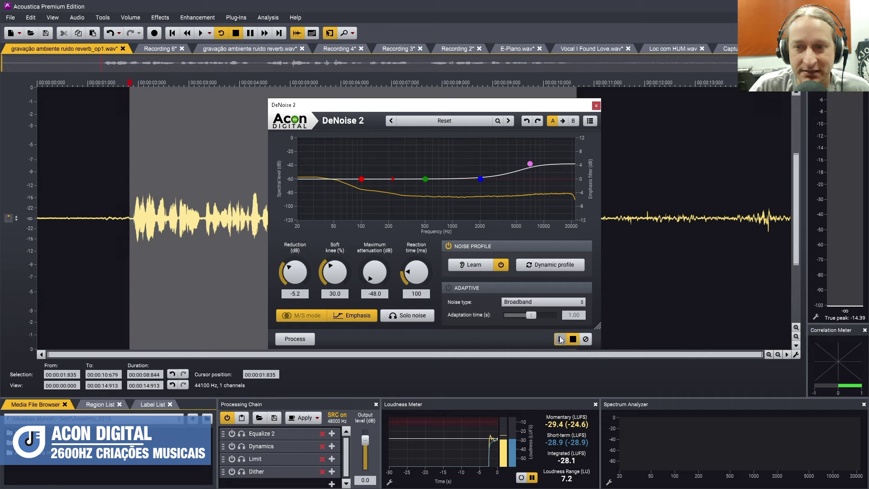
click(560, 340)
drag(530, 164, 533, 214)
key(space)
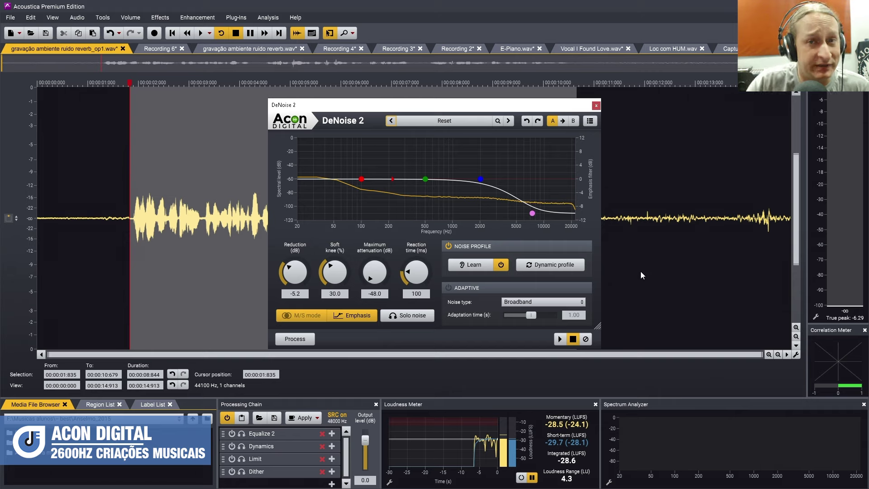
key(space)
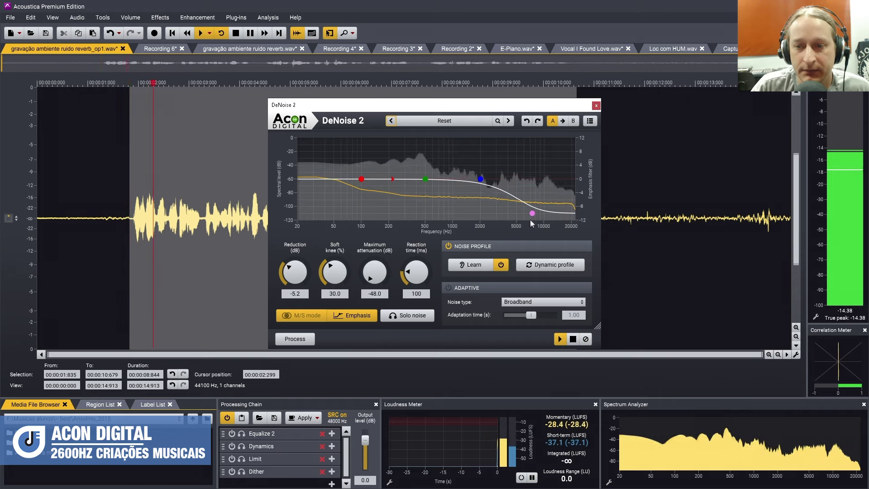
drag(532, 213, 531, 167)
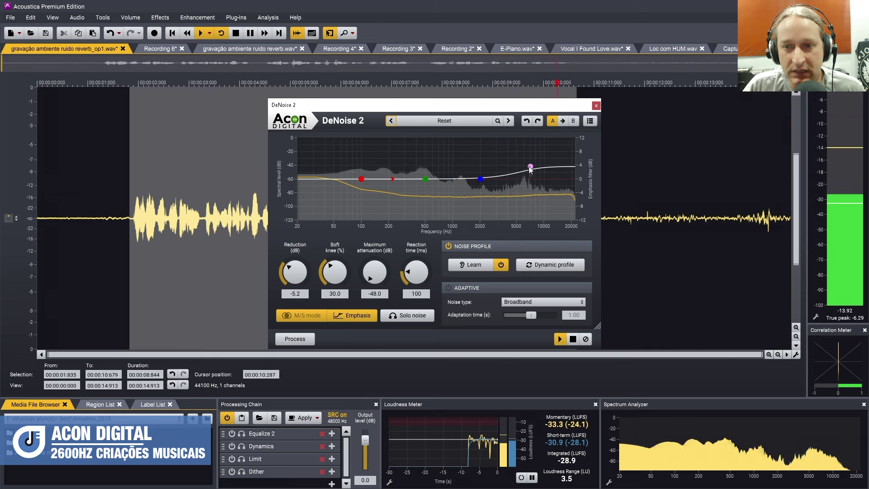
Solo the noise to listen to only the signal DeNoise removes from the selected speech
click(413, 315)
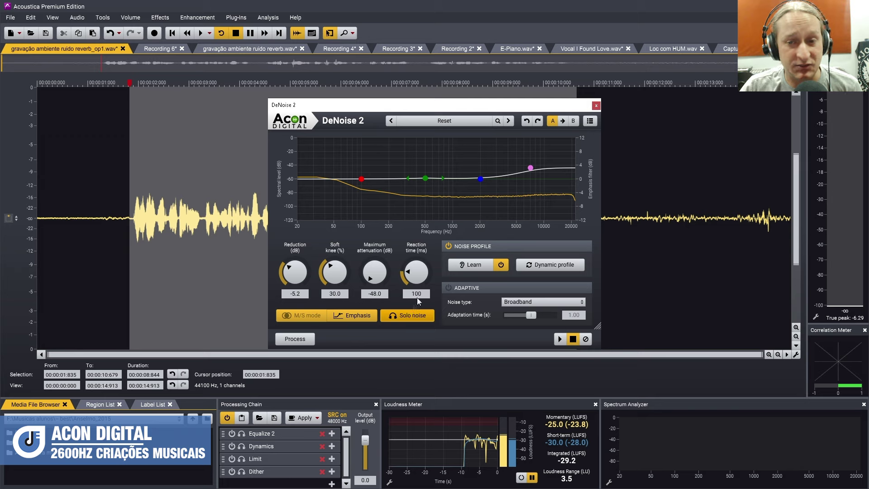
key(space)
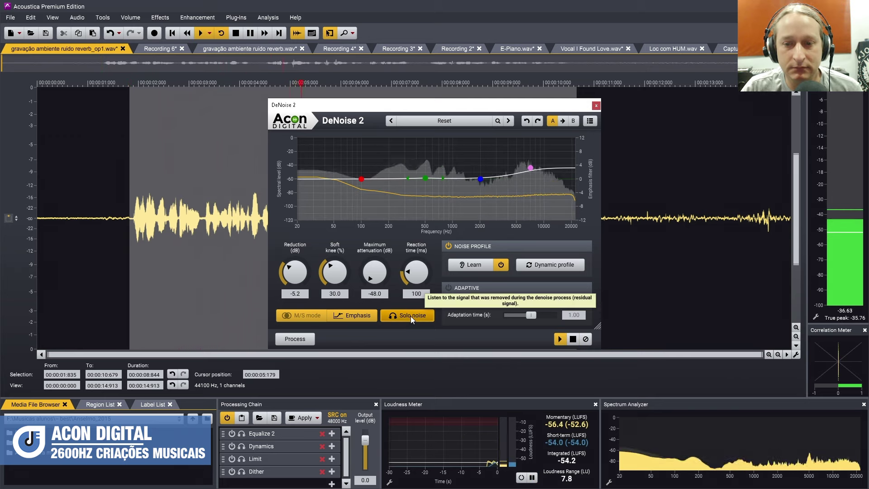
key(space)
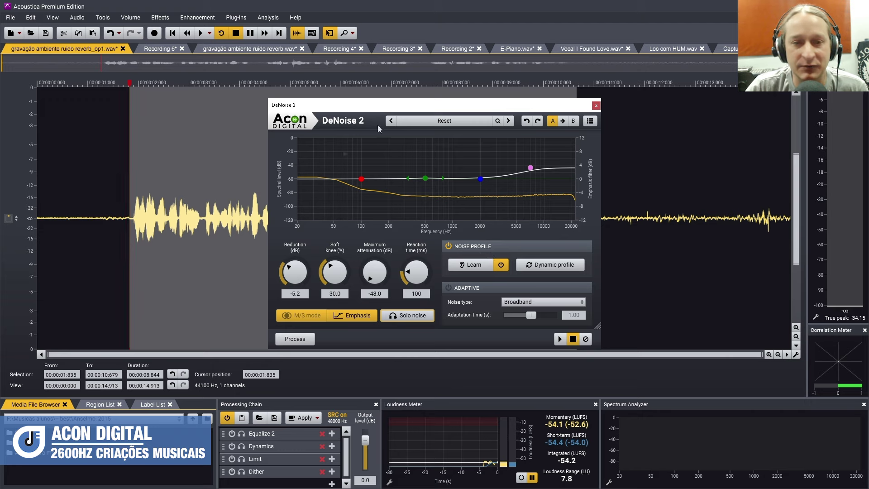
Apply DeNoise to the whole recording and play the result from the beginning
click(207, 167)
double_click(227, 177)
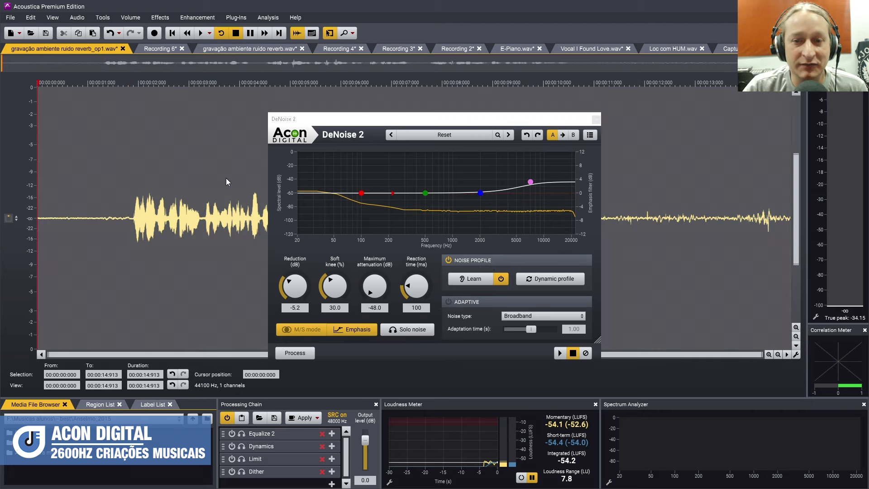
click(302, 353)
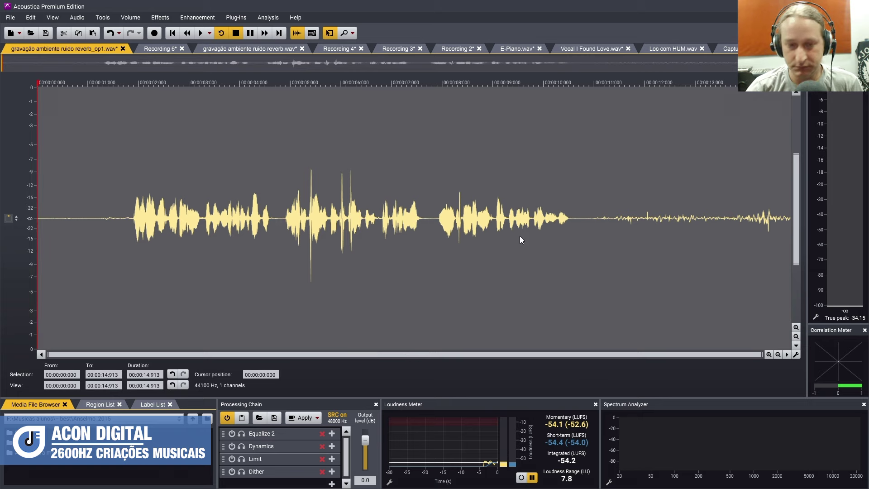
key(space)
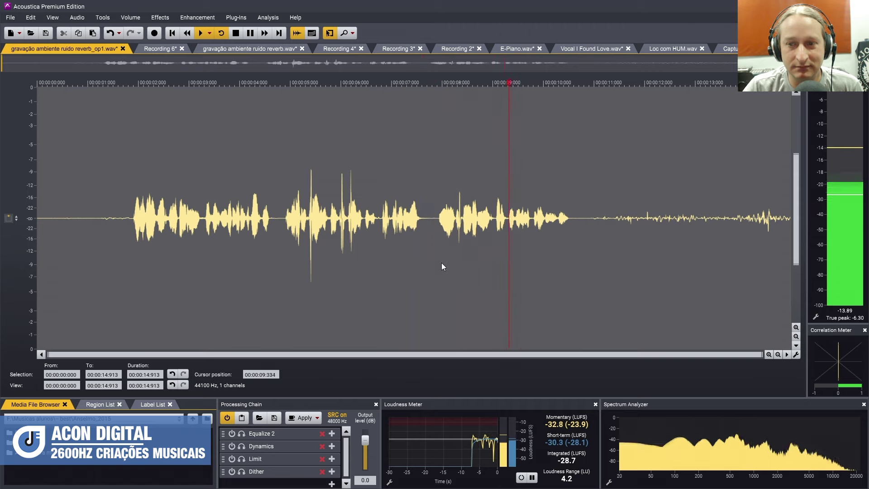
key(space)
click(379, 225)
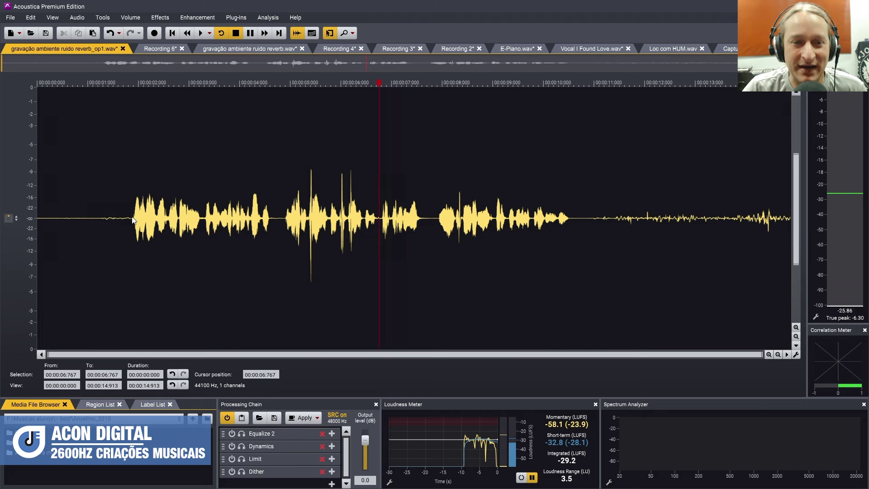
Mute the opening up to 1.88 s and the noise after the speech from about 10.8 s to the end
drag(134, 221, 19, 221)
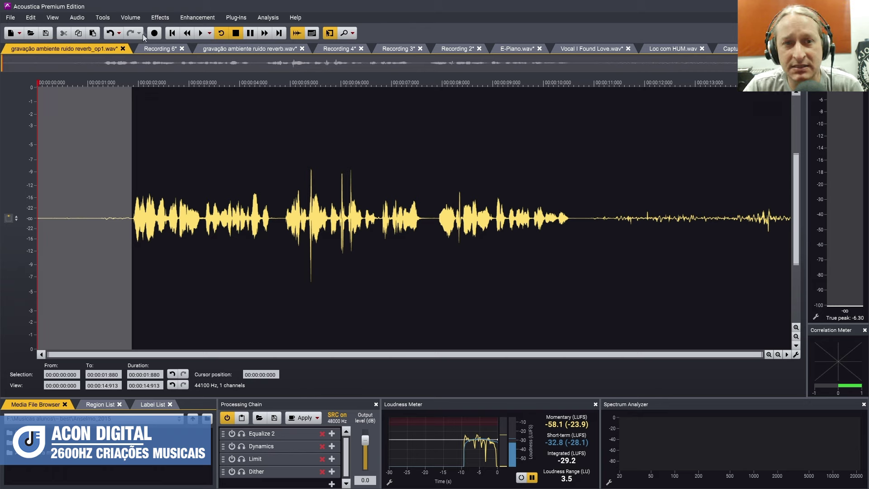
click(127, 17)
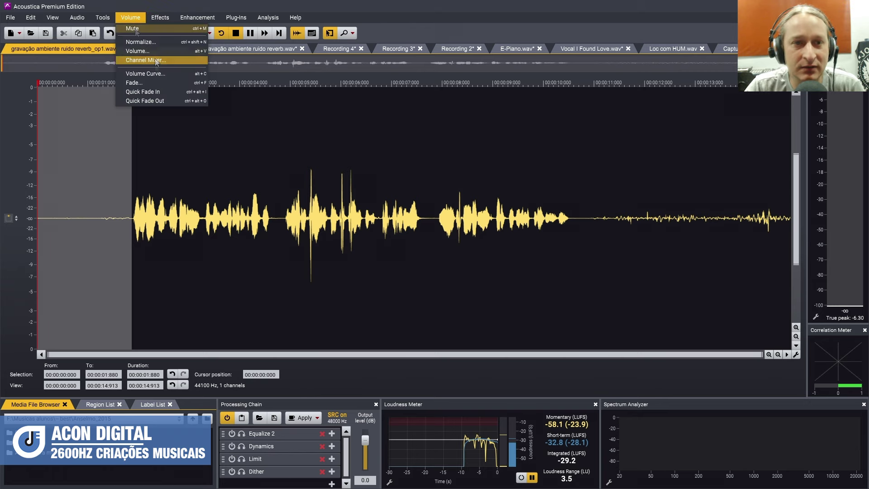
click(135, 28)
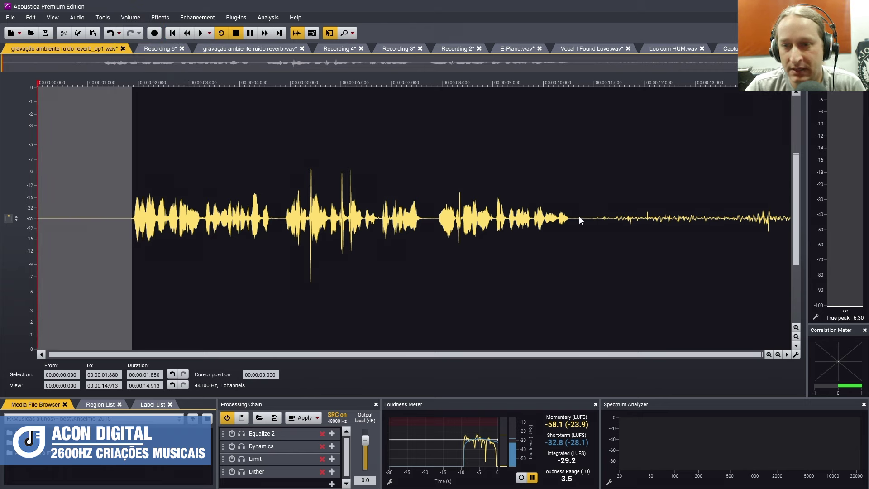
drag(584, 221, 819, 221)
click(138, 18)
click(140, 30)
Play the recording from about 0.56 s through the end of the speech to check the muted opening
click(67, 190)
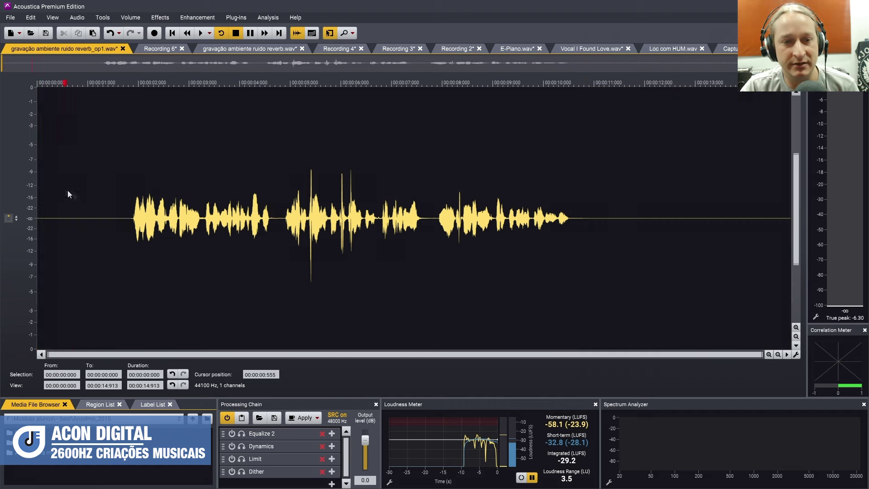
key(space)
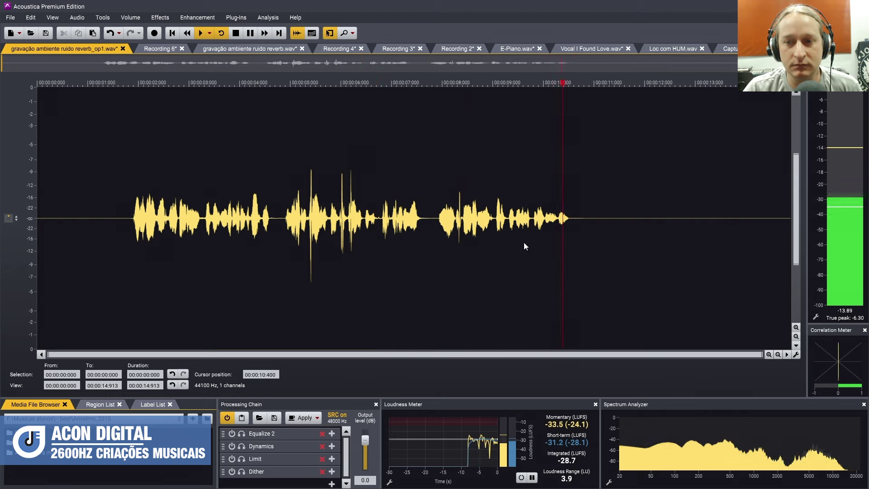
key(space)
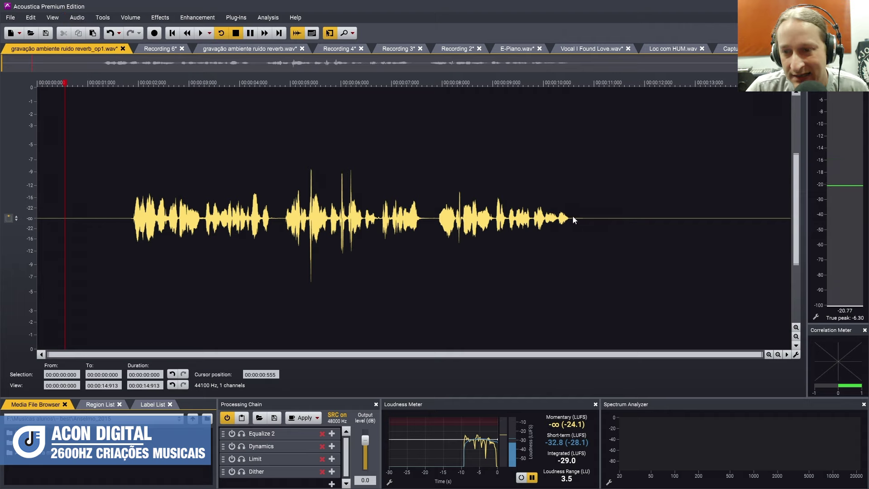
Play from about 10 s to check the transition from the last words into the muted ending
drag(570, 218, 606, 220)
click(135, 18)
click(543, 208)
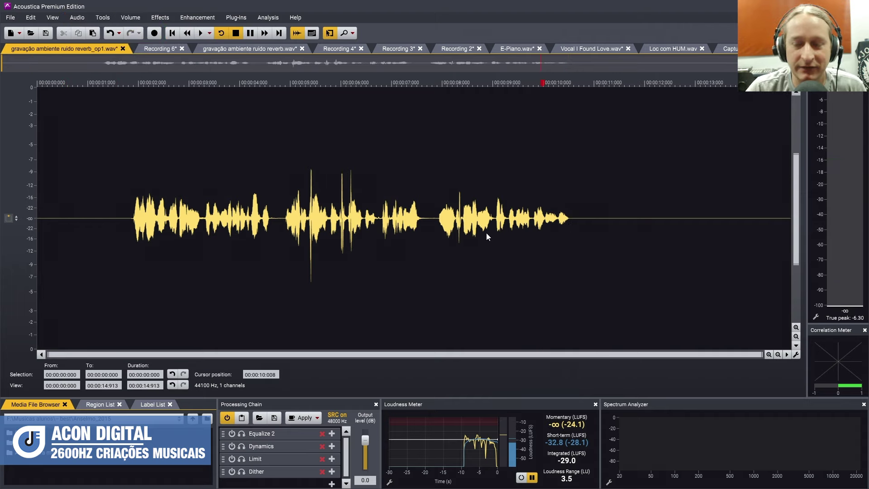
key(space)
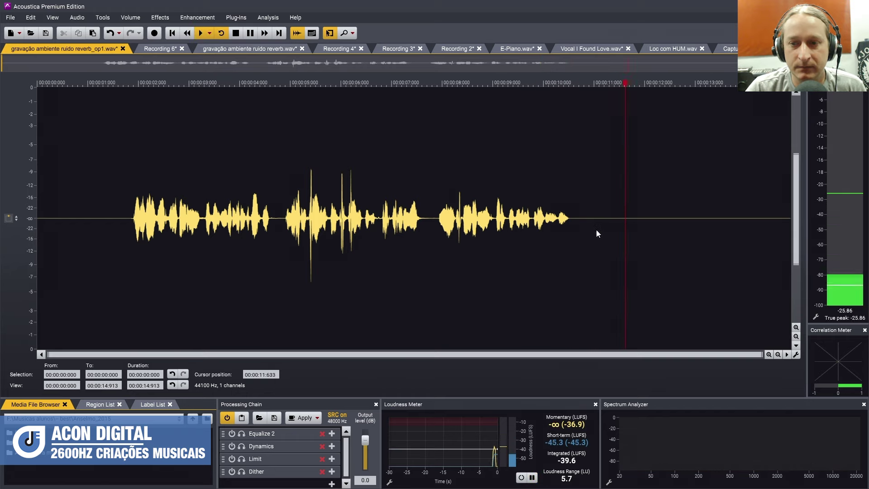
key(space)
Listen to the cleaned speech from about 1.84 s and again from the second phrase at about 4.95 s
click(130, 196)
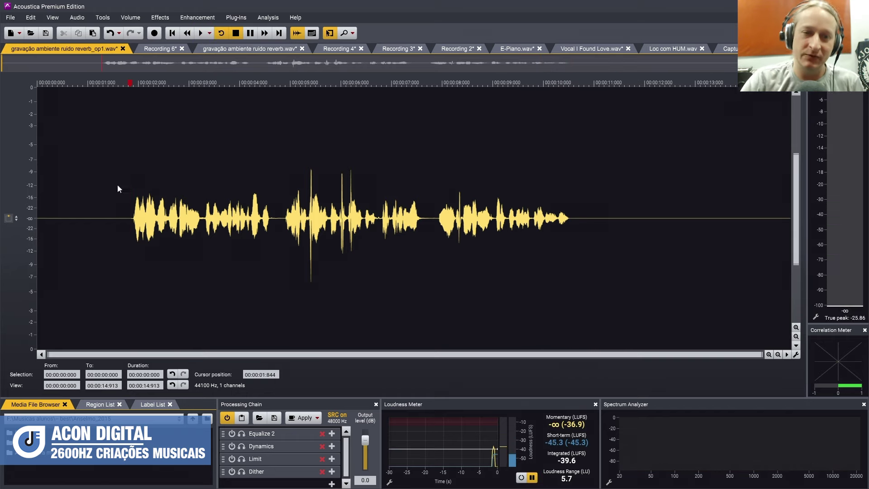
key(space)
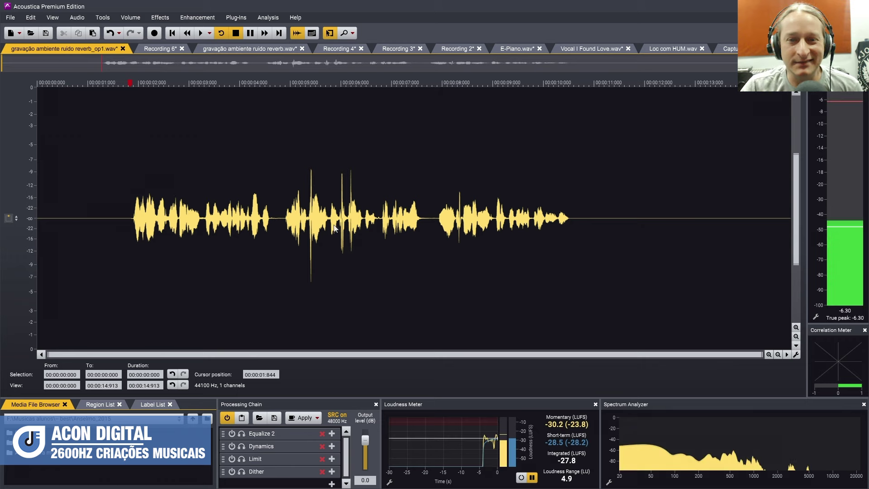
click(288, 208)
key(space)
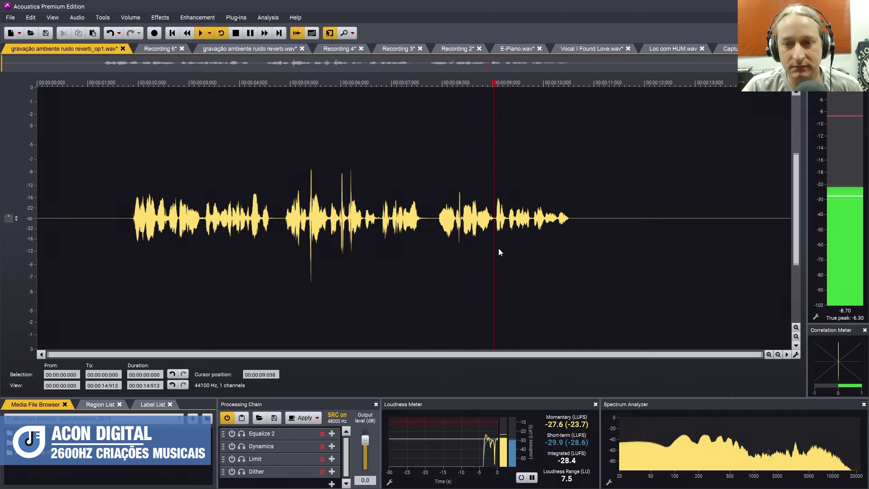
key(space)
Select the speech from about 4.87 s to 8.99 s, open DeClick for it and lower the plosive and thump sensitivity
drag(491, 226, 283, 213)
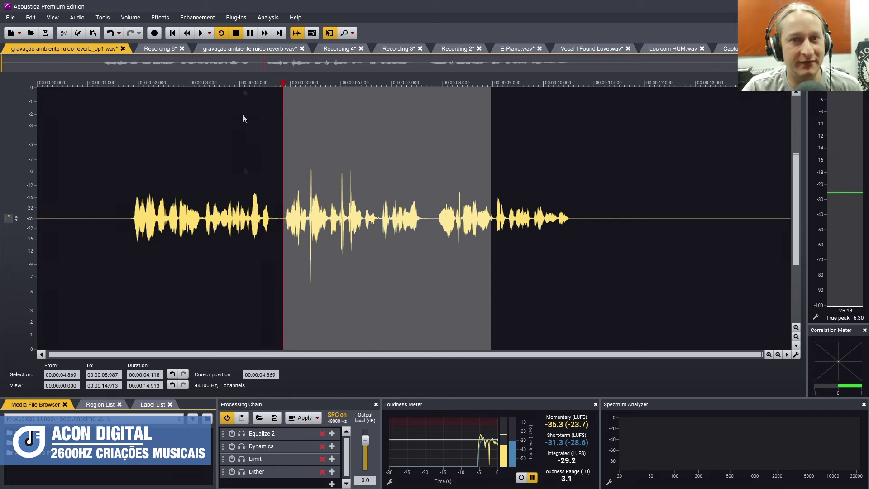
click(208, 20)
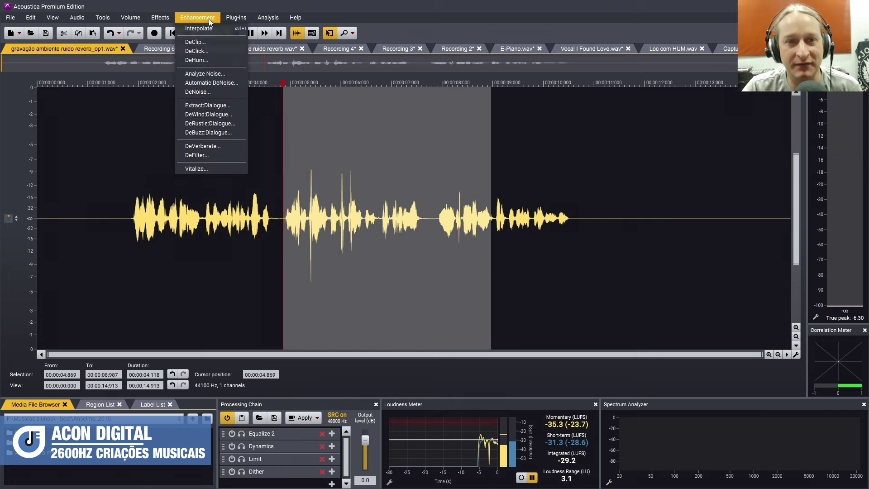
click(213, 50)
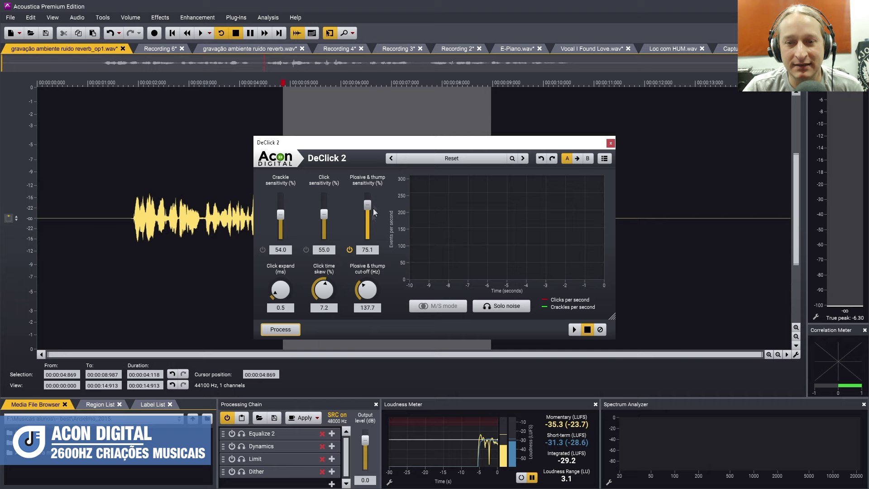
drag(369, 210, 371, 222)
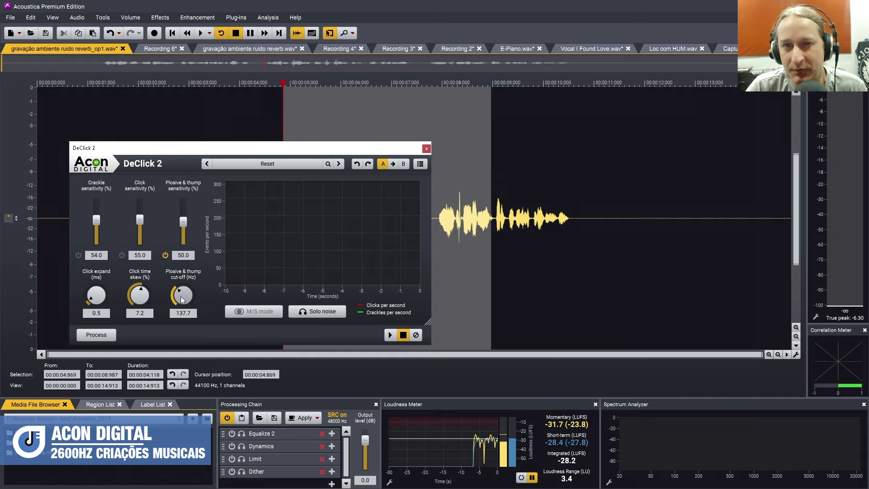
drag(229, 149, 379, 155)
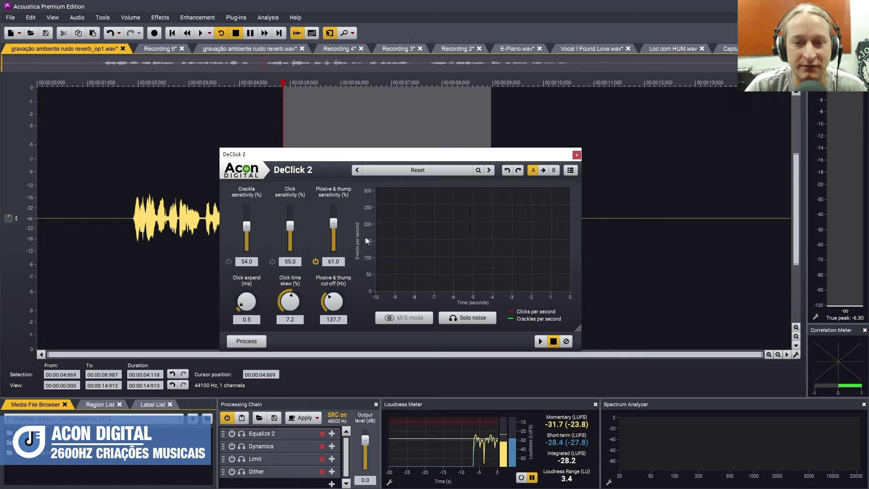
Preview the selection in DeClick at plosive and thump sensitivities of 73% and 68%, settling on 72.5%
click(541, 341)
drag(333, 222, 336, 218)
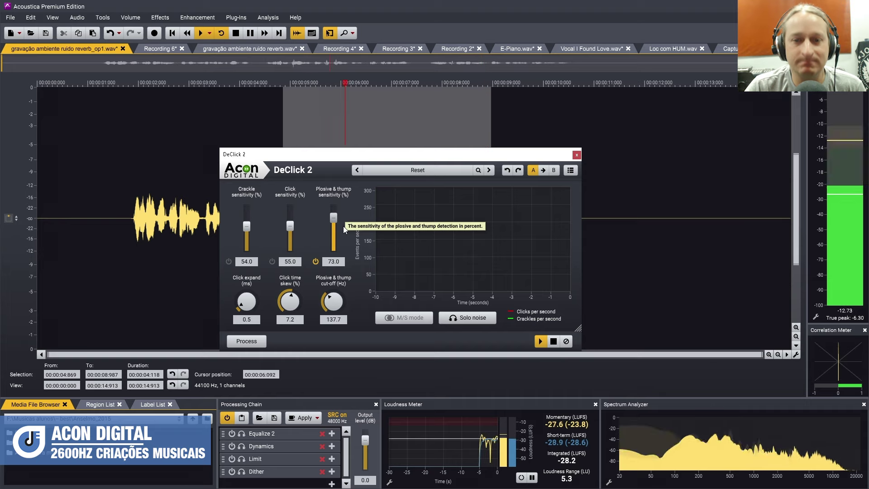
key(space)
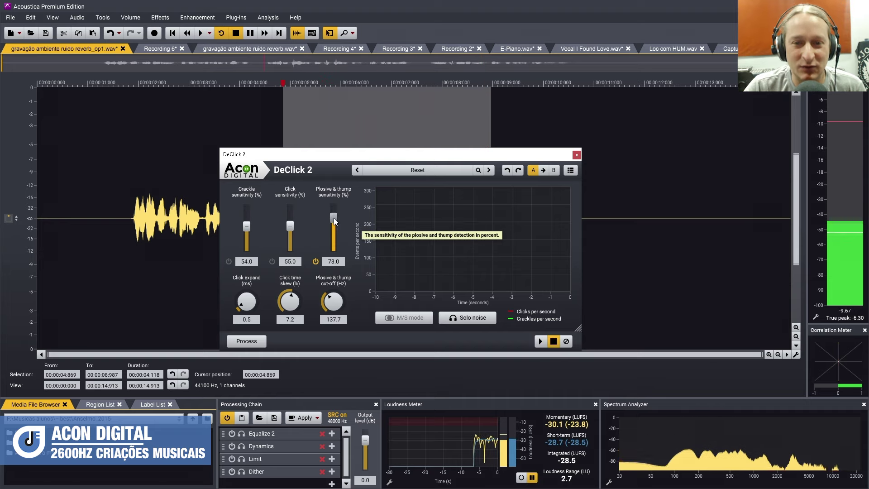
drag(333, 218, 334, 220)
key(space)
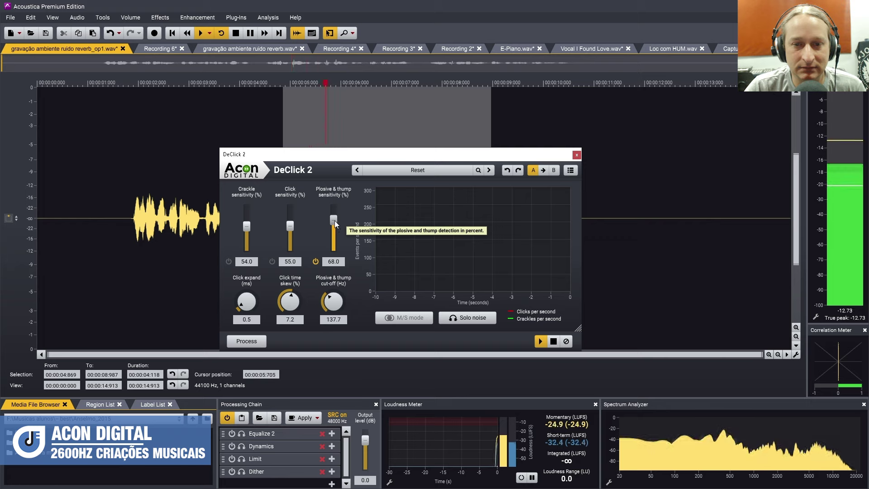
key(space)
mouse_move(334, 221)
mouse_down()
mouse_move(352, 217)
mouse_move(336, 215)
mouse_move(340, 201)
mouse_move(341, 211)
mouse_up()
key(space)
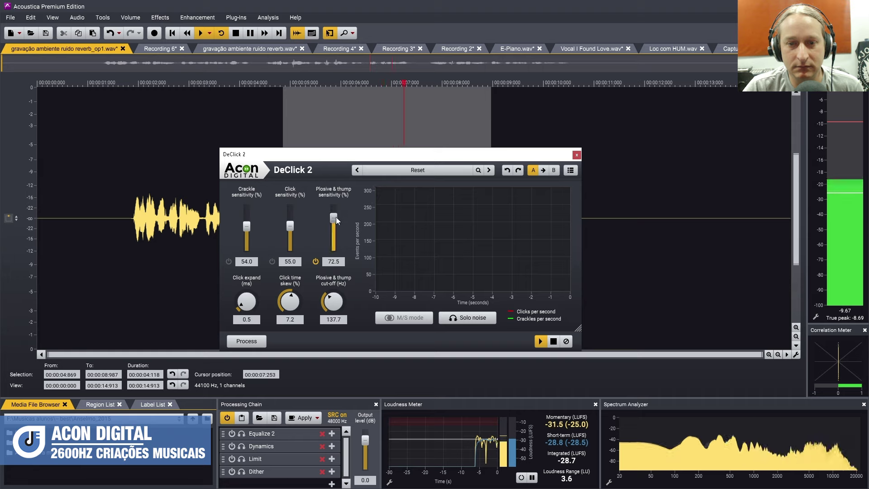
key(space)
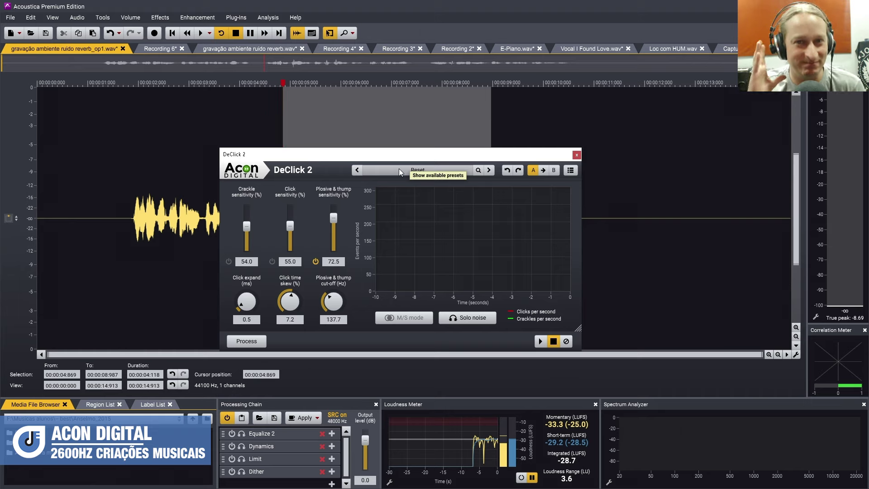
Preview the selection with DeClick bypassed for comparison, and process it at 72.5% plosive and thump sensitivity
click(539, 342)
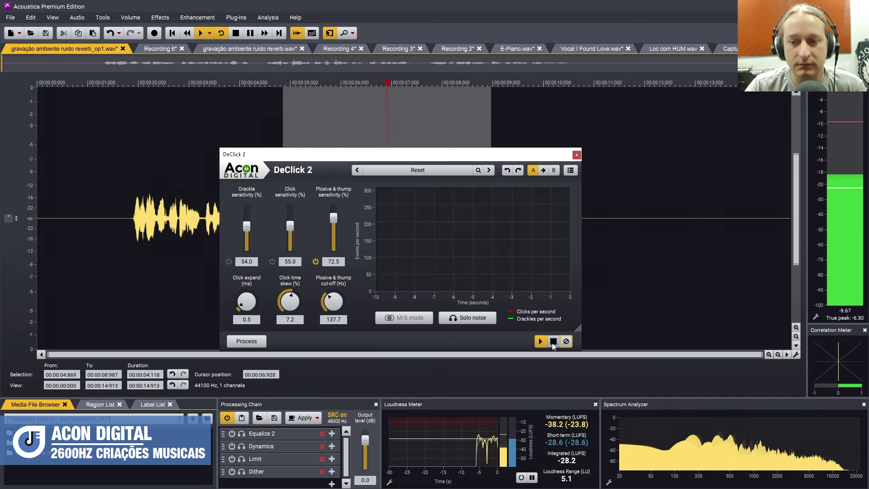
click(554, 342)
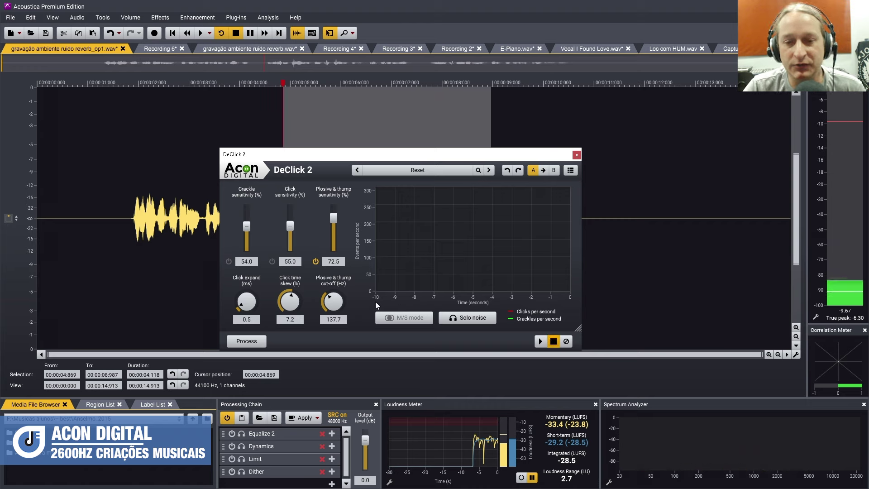
drag(407, 158, 386, 285)
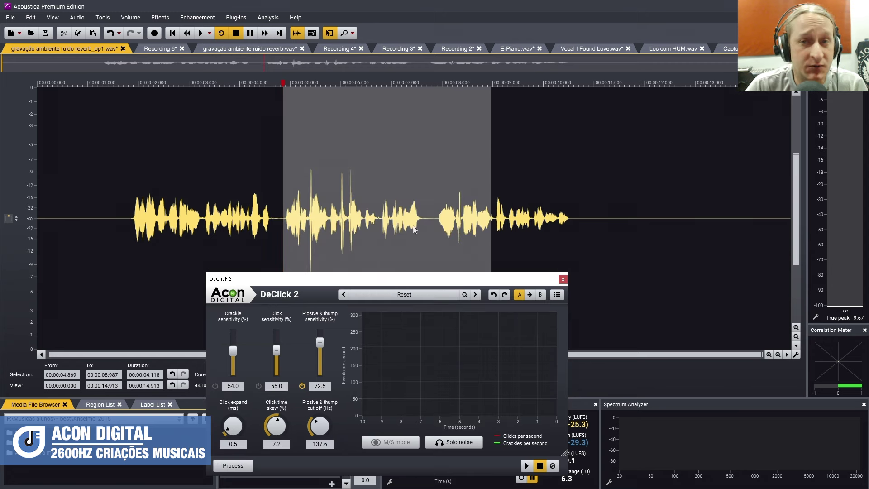
drag(387, 285, 393, 282)
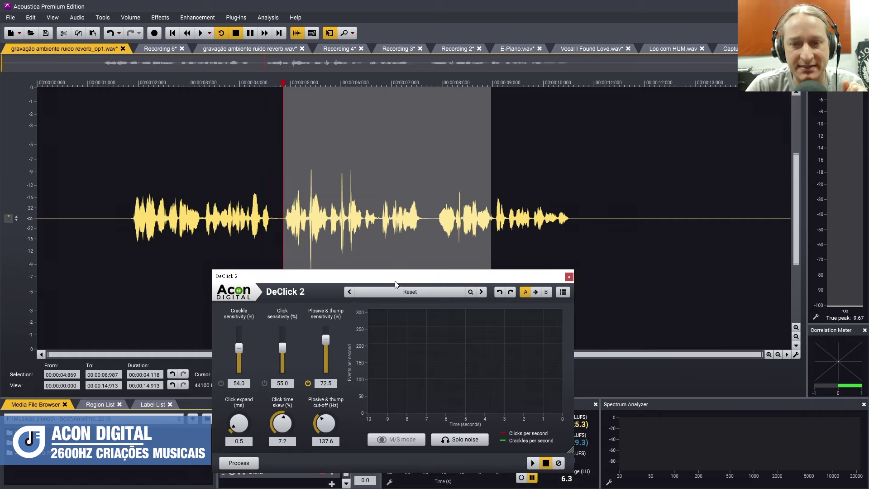
click(247, 463)
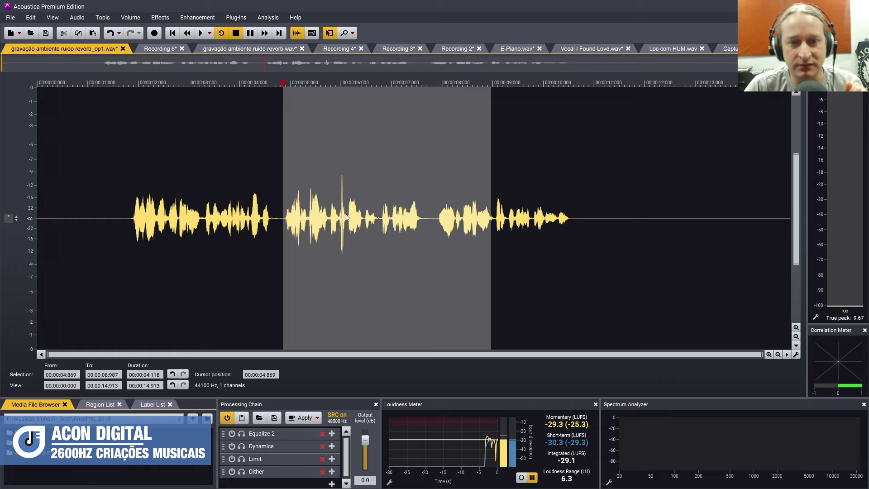
Play the processed speech from about 1.72 s and again from about 5.3 s to check for remaining thumps
click(125, 196)
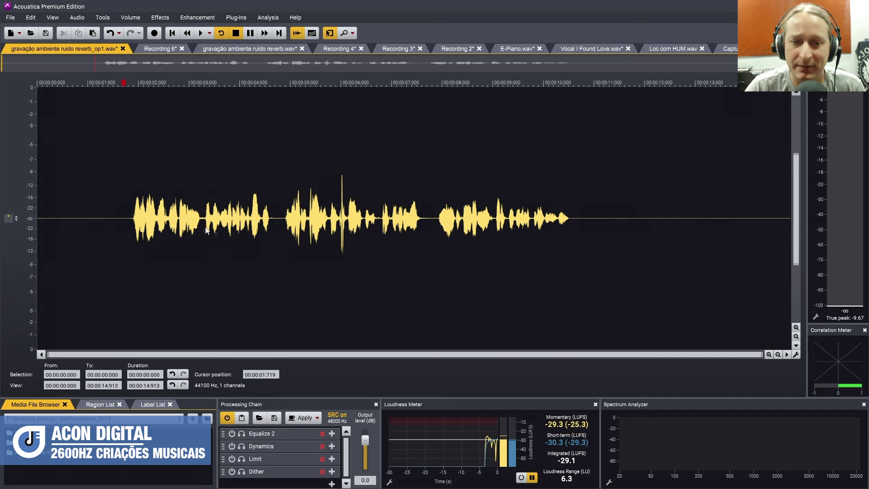
key(space)
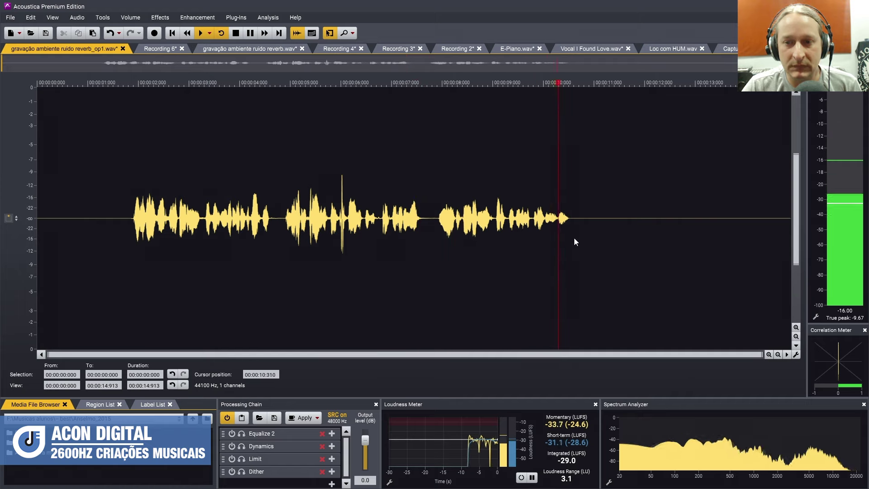
key(space)
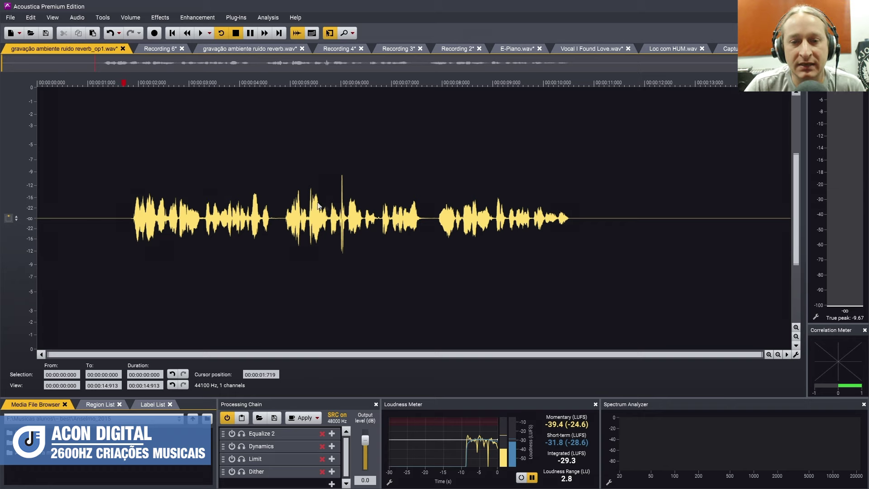
drag(309, 200, 347, 198)
click(304, 199)
key(space)
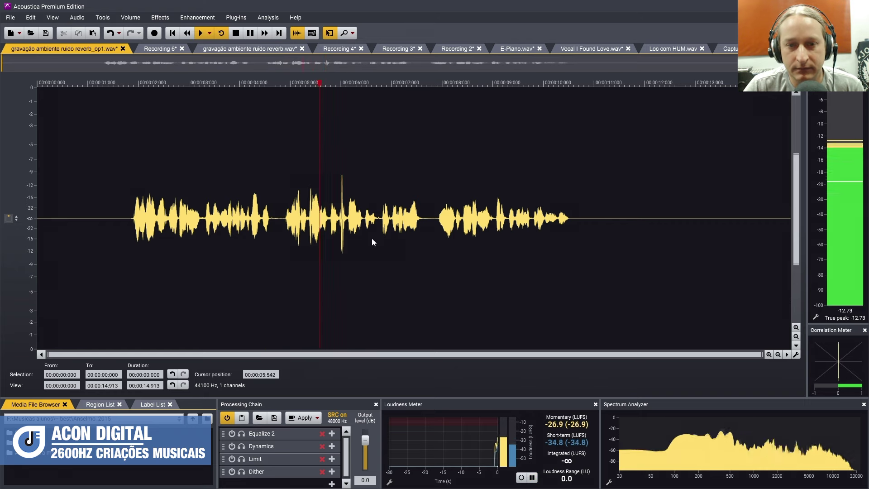
key(space)
Process the remaining spike between about 5.94 s and 6.22 s with DeClick at 72.5% plosive and thump sensitivity
drag(337, 203, 351, 205)
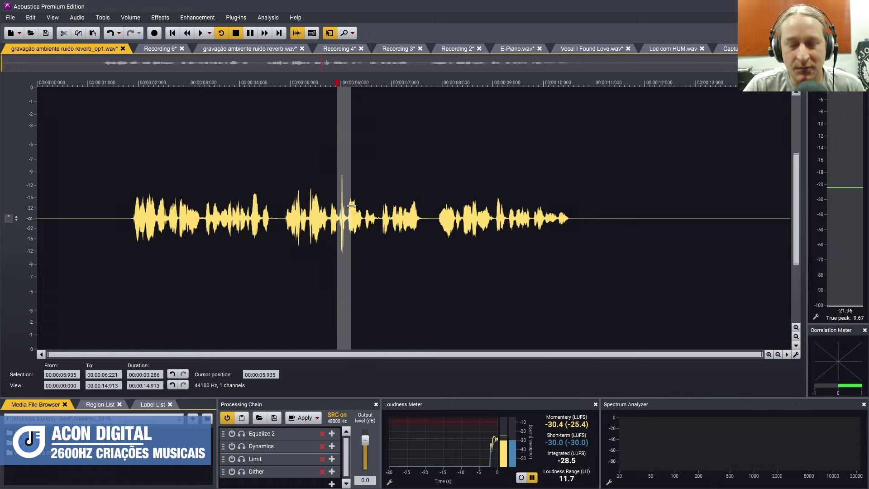
click(201, 17)
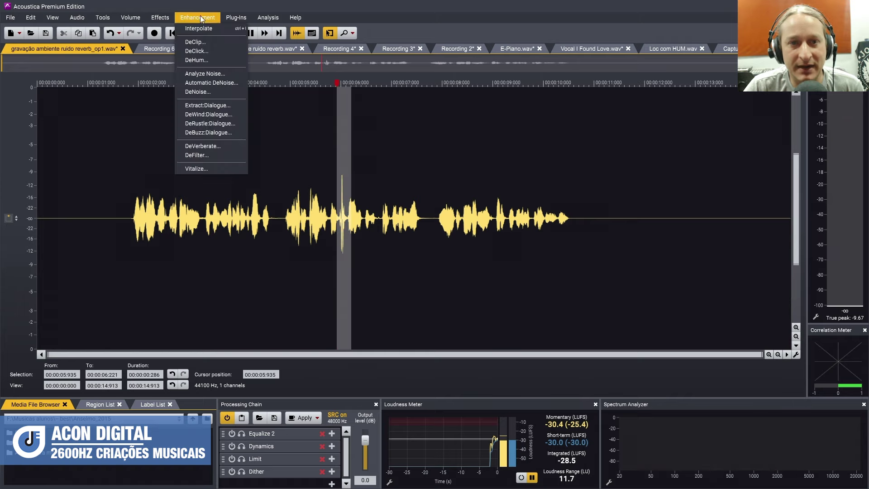
click(212, 50)
drag(388, 142, 483, 145)
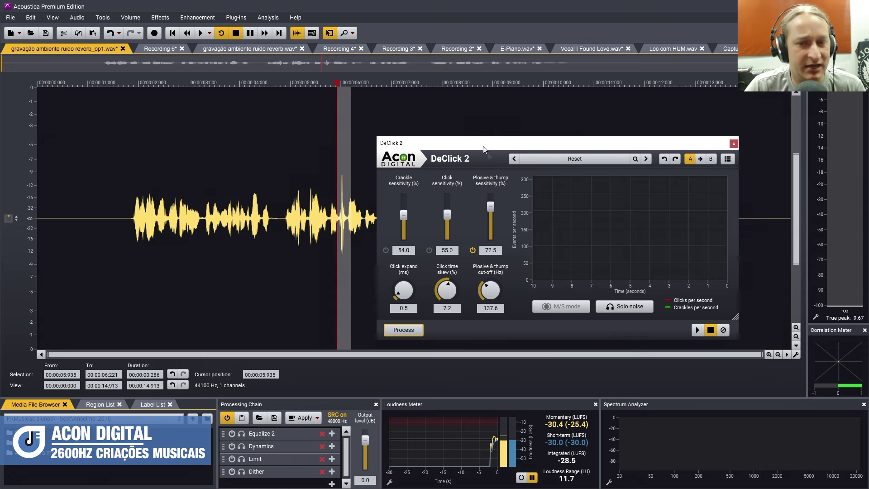
click(414, 330)
Play the recording from about 4.23 s through the end of the speech to check the thump removal
click(250, 176)
key(space)
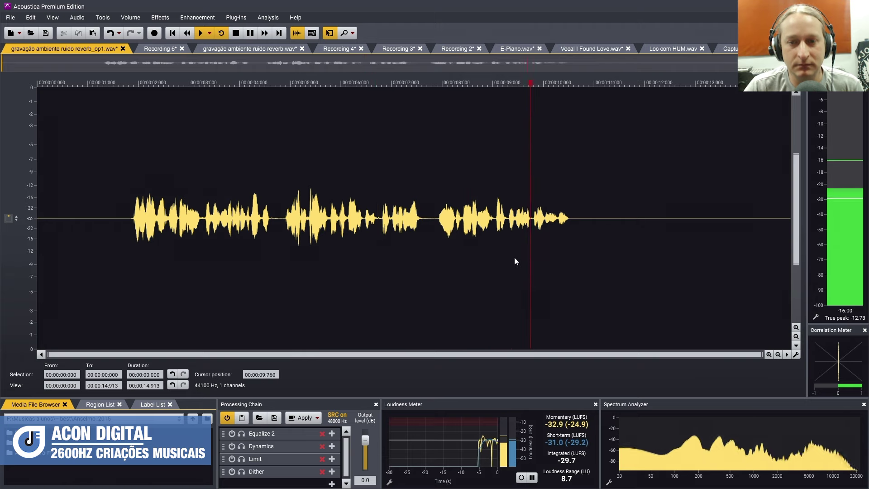
key(space)
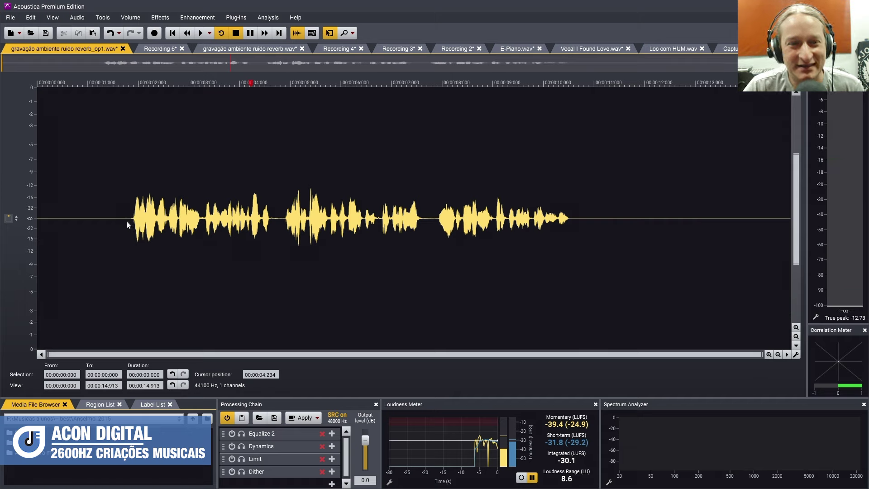
Normalize the speech from about 1.78 s to 10.57 s to a sample peak of -6.00 dB
drag(128, 219, 571, 235)
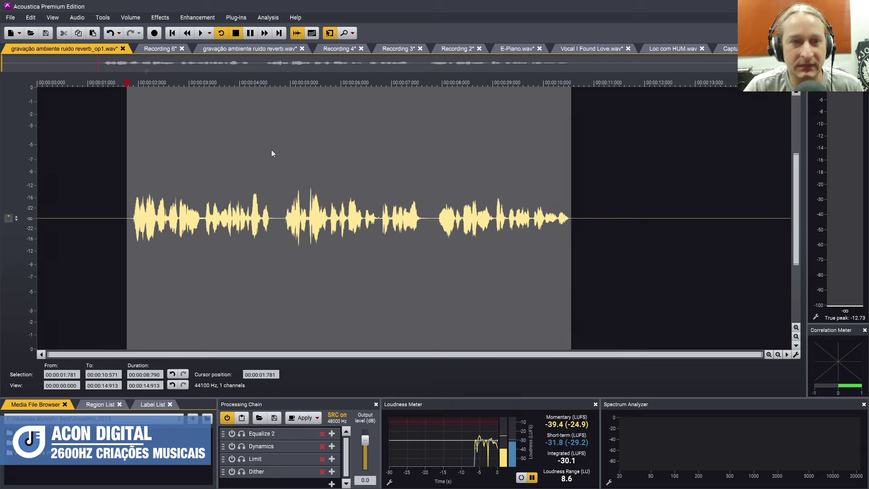
click(136, 17)
click(144, 45)
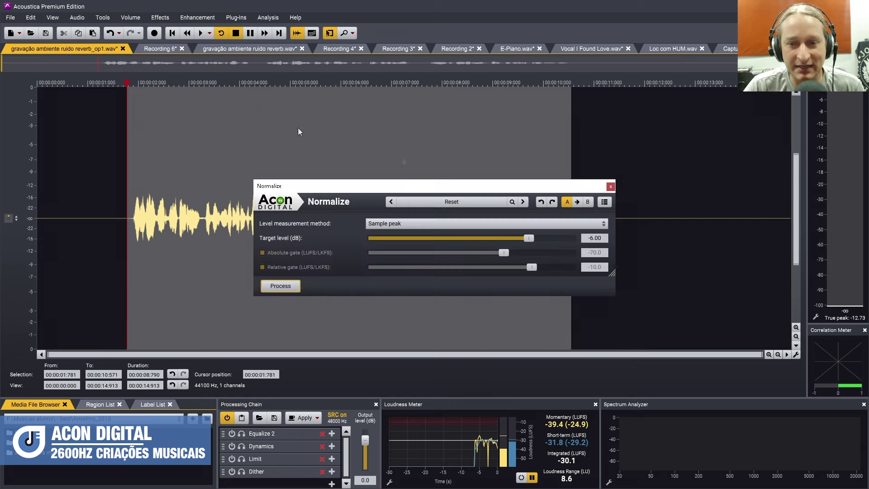
click(289, 286)
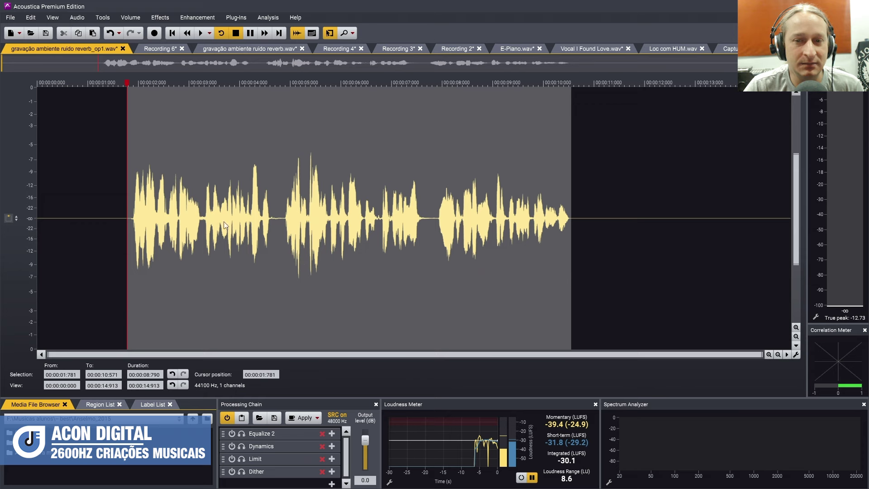
Play the normalized speech from about 1.66 s to its end
click(121, 201)
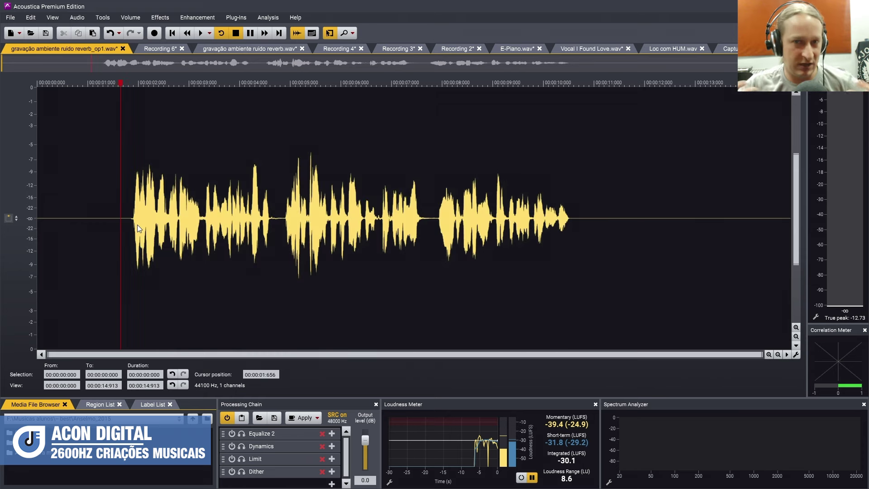
key(space)
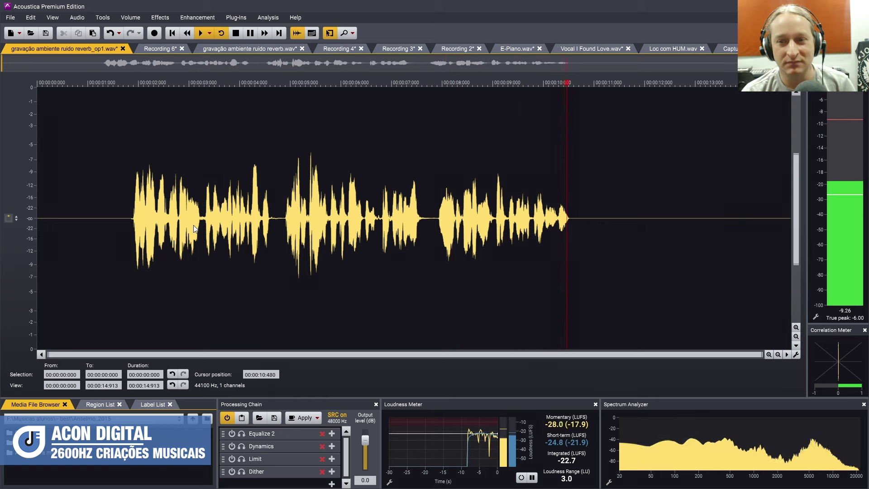
key(space)
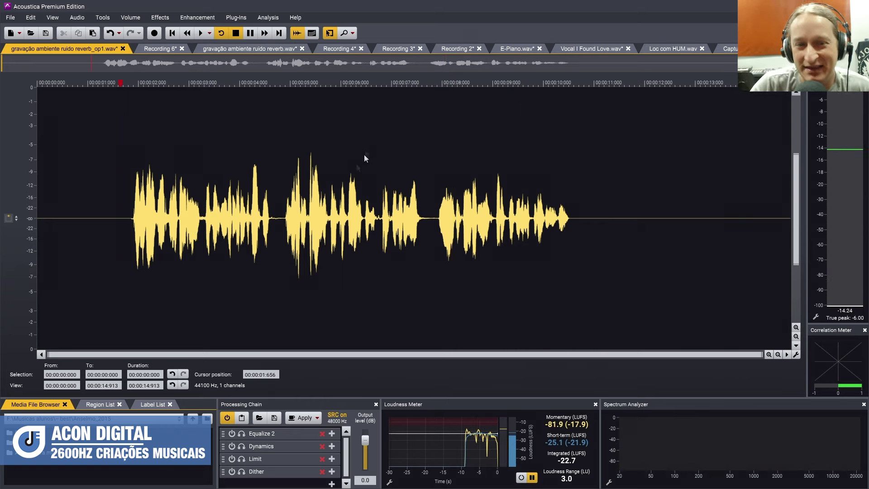
Copy the speech from about 1.82 s to 10.66 s into a new recording, and return to the source recording with the selection cleared
drag(129, 217, 576, 221)
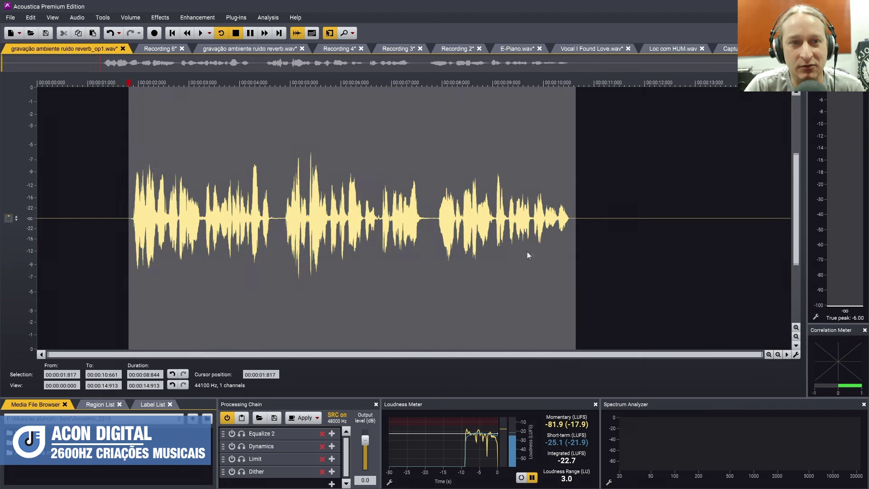
key(ctrl+n)
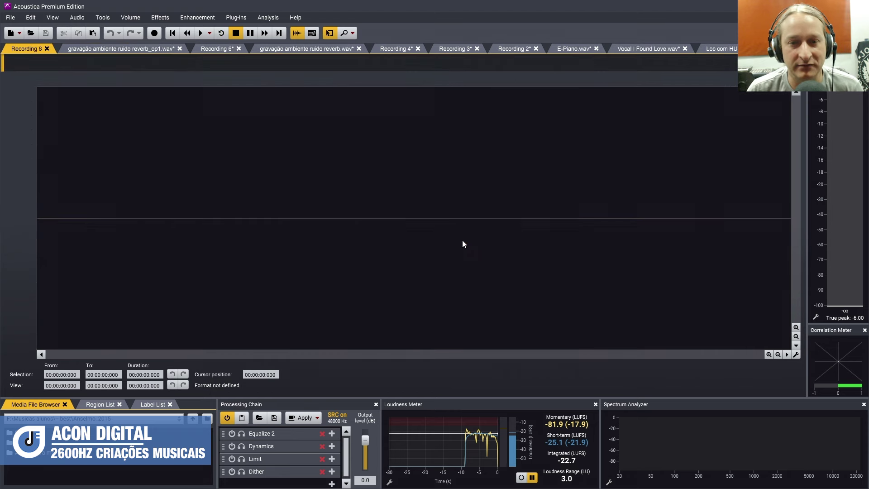
key(ctrl+v)
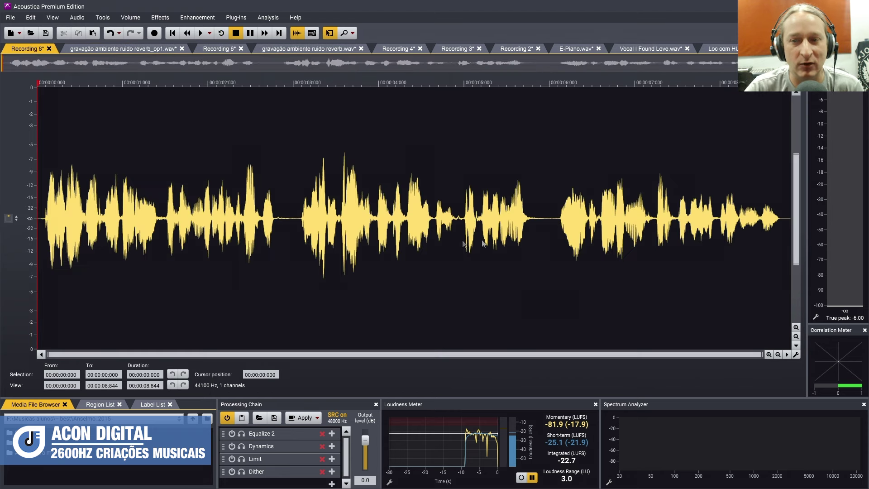
click(113, 49)
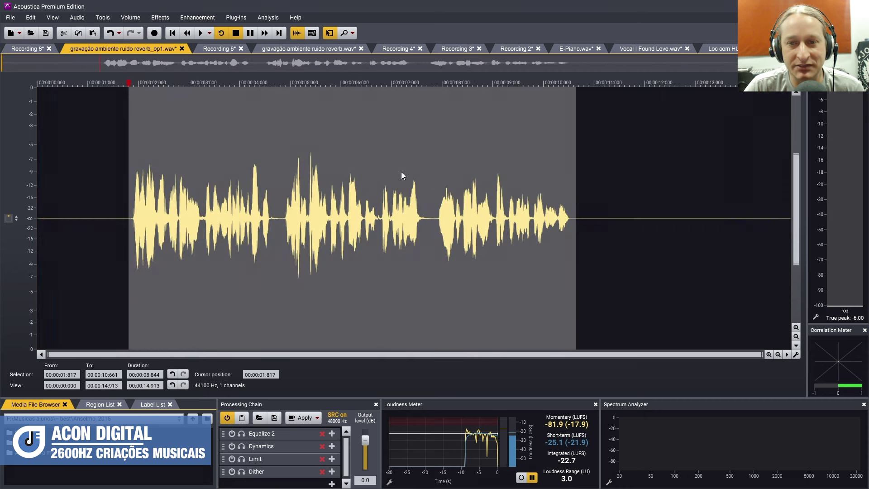
click(610, 163)
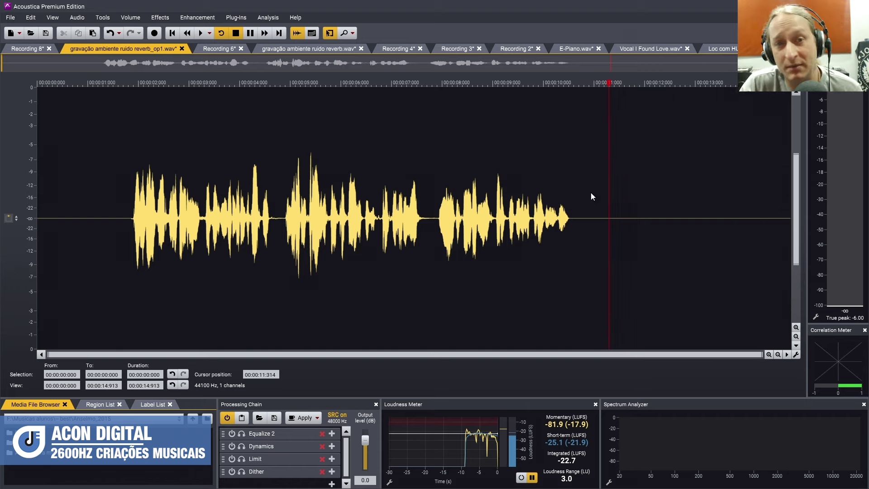
Undo the cleaning edits on the source recording, and copy its original audio from about 1.28 s to 12.06 s
click(578, 176)
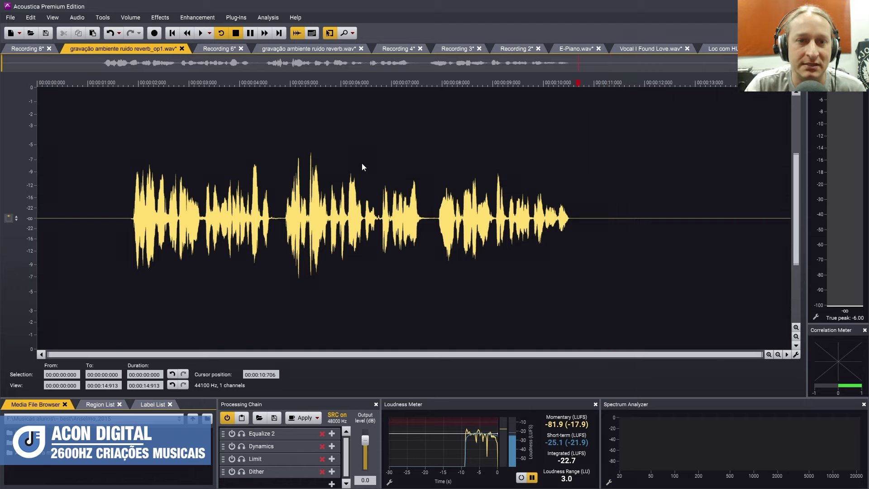
key(ctrl+z)
key(ctrl+z)
key(ctrl+z)
key(ctrl+z)
key(ctrl+z)
key(ctrl+z)
key(ctrl+z)
key(ctrl+z)
drag(102, 216, 646, 216)
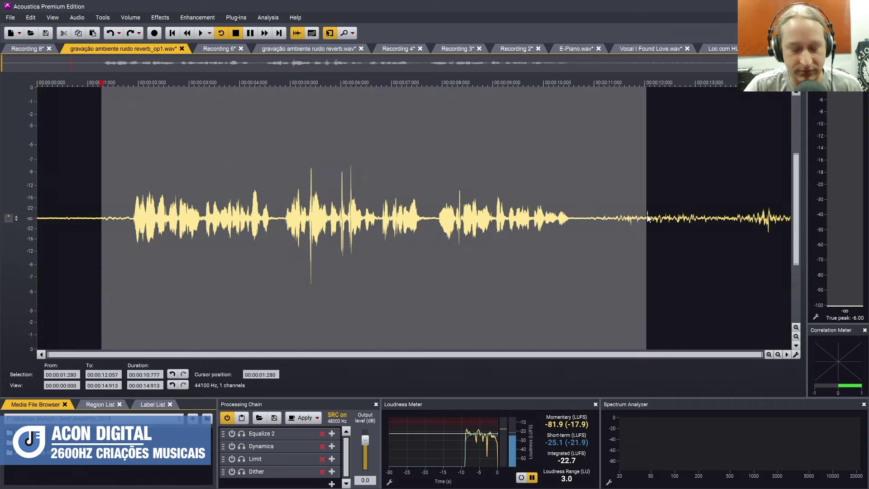
Insert 10 s of silence twice at the start of the recording that holds the cleaned speech copy
click(34, 48)
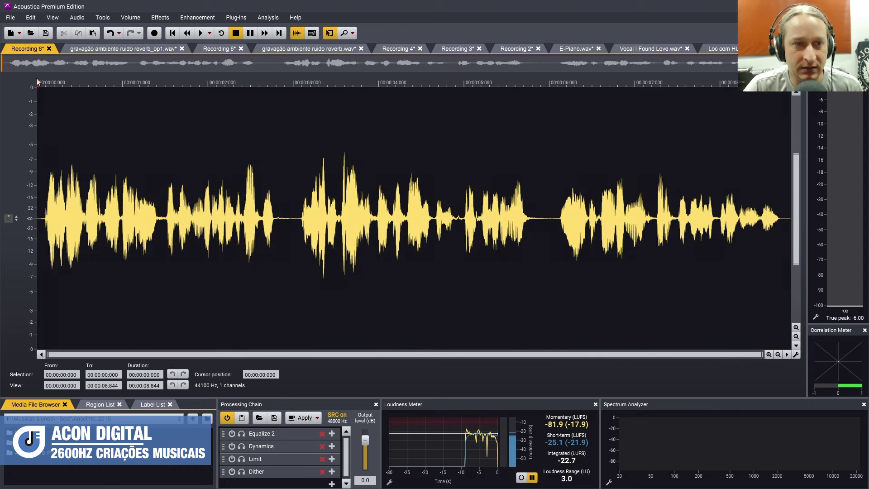
click(73, 21)
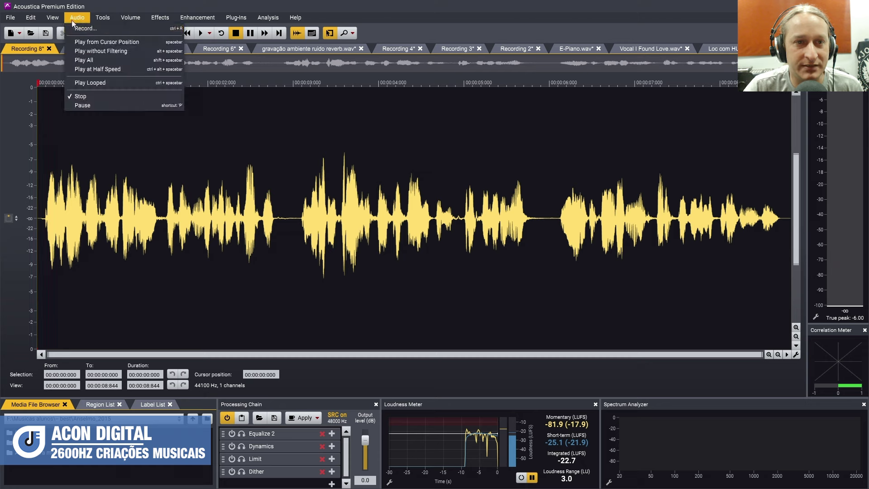
mouse_move(103, 17)
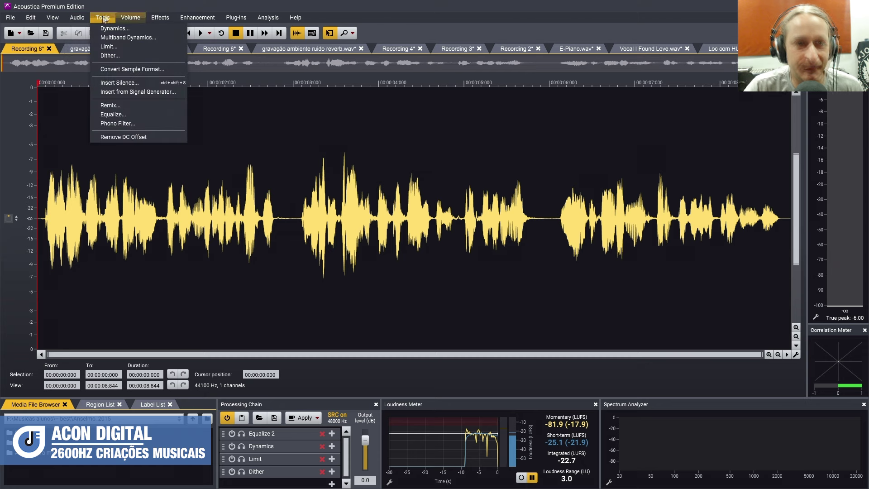
click(118, 83)
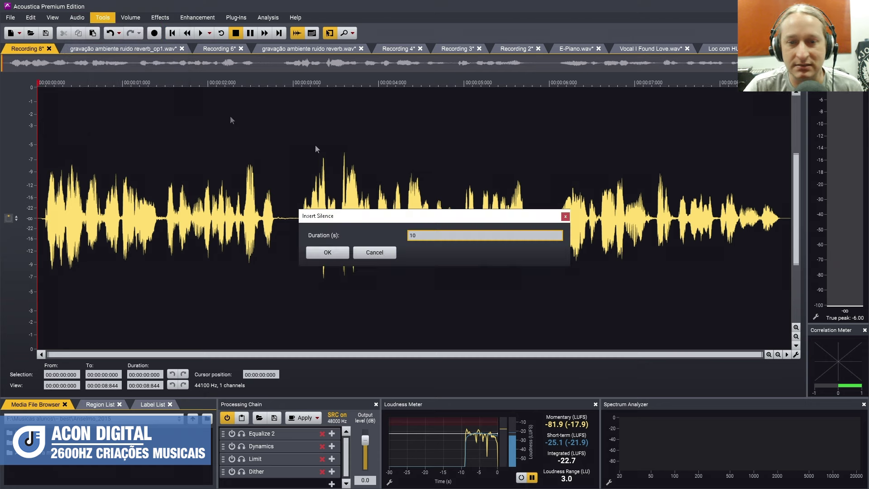
click(329, 254)
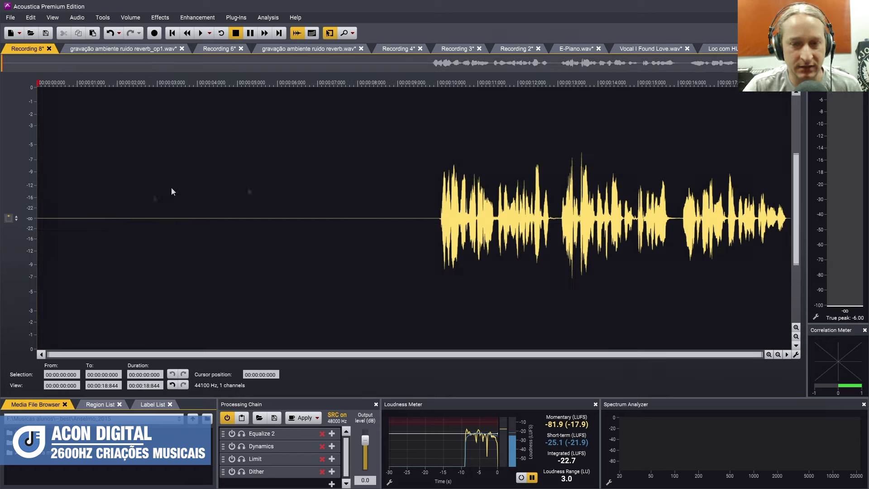
scroll(171, 186, down, 2)
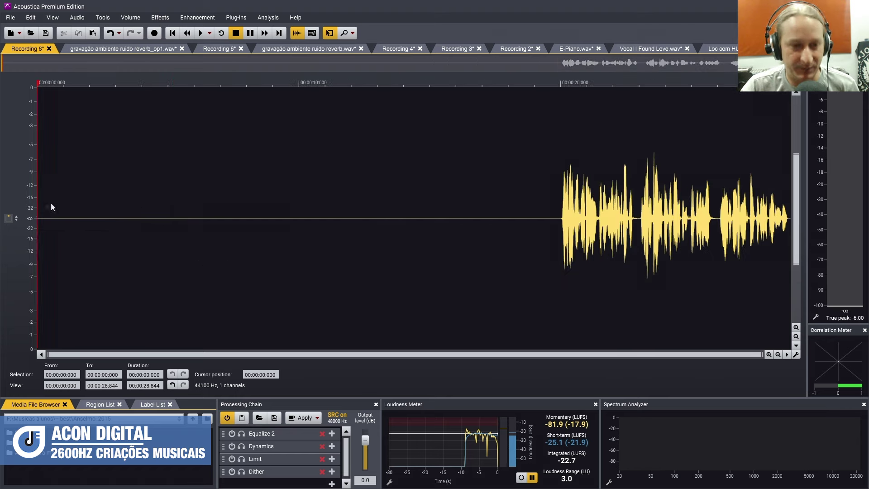
Paste the original audio at the start of the recording, and delete the silence from about 12.98 s to 28.98 s
key(ctrl+z)
scroll(294, 192, down, 1)
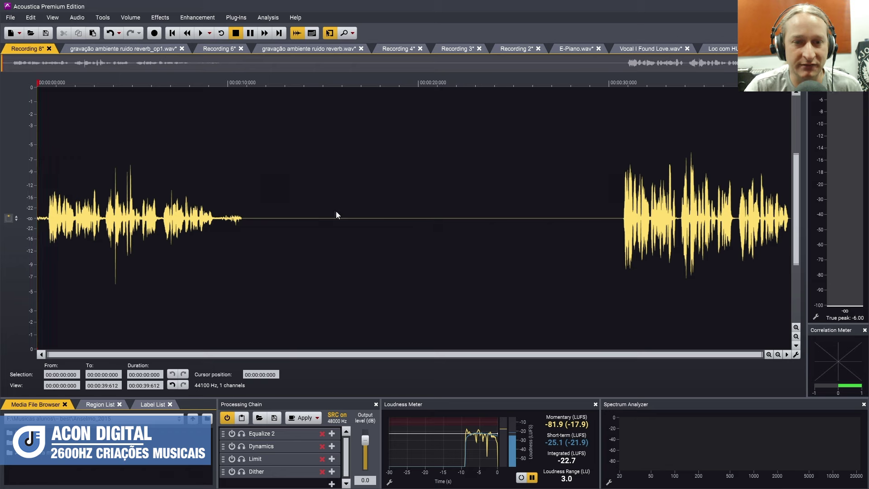
drag(286, 219, 587, 214)
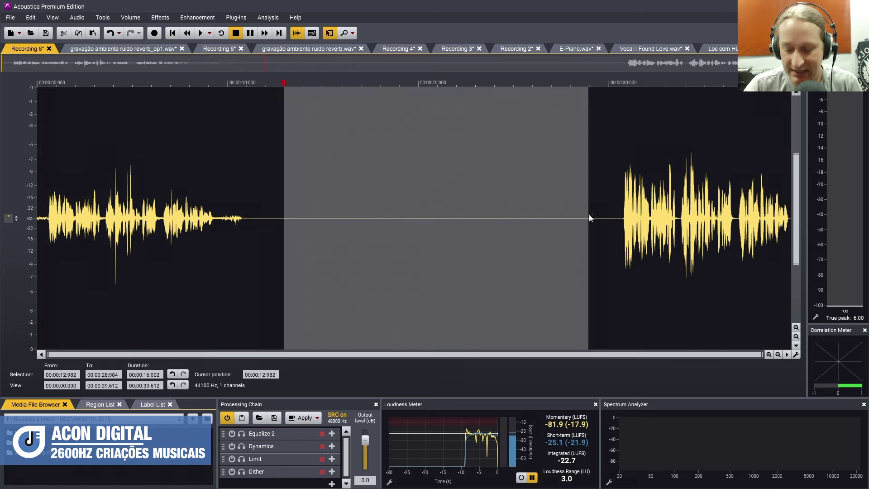
key(Delete)
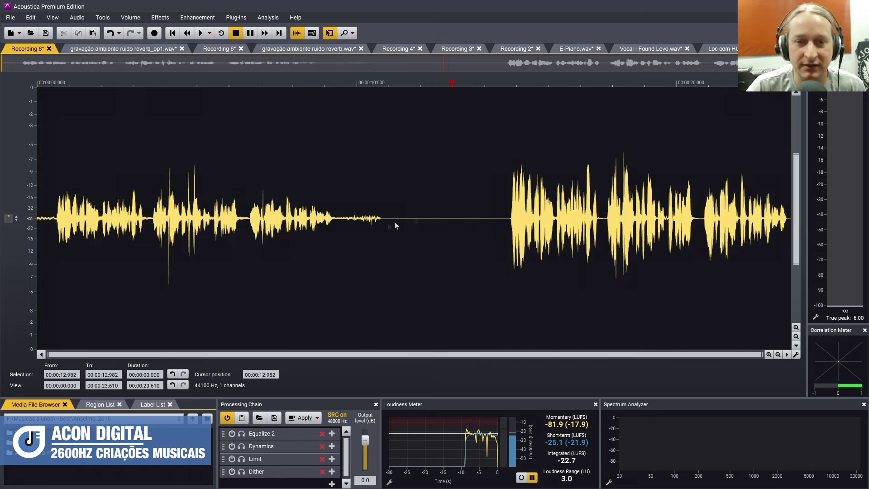
Play the original speech from the beginning and the cleaned speech from about 14.68 s to compare them
click(506, 205)
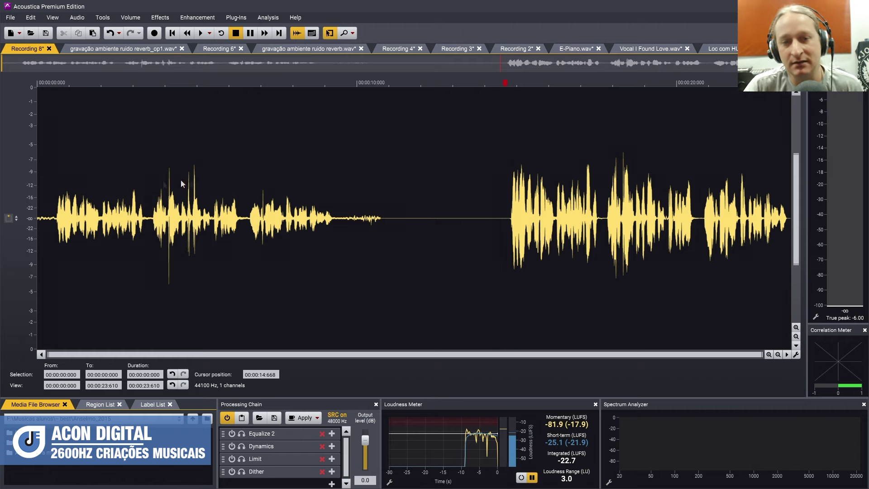
click(162, 209)
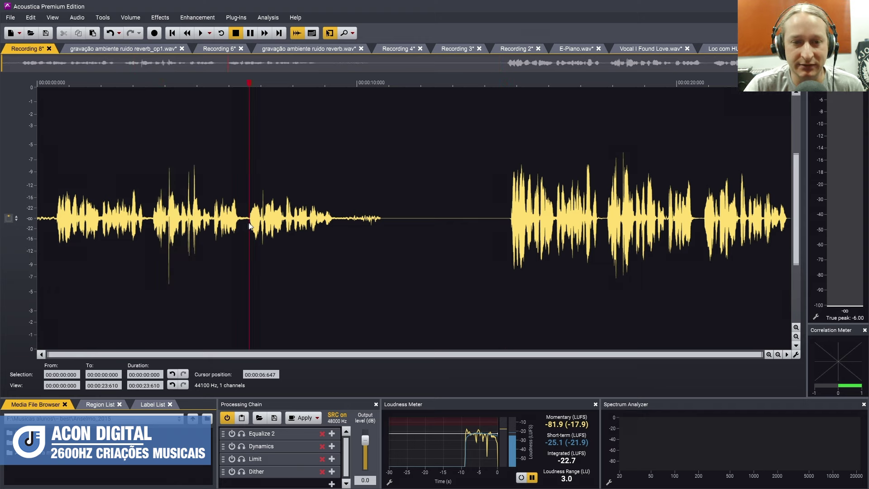
key(Home)
key(space)
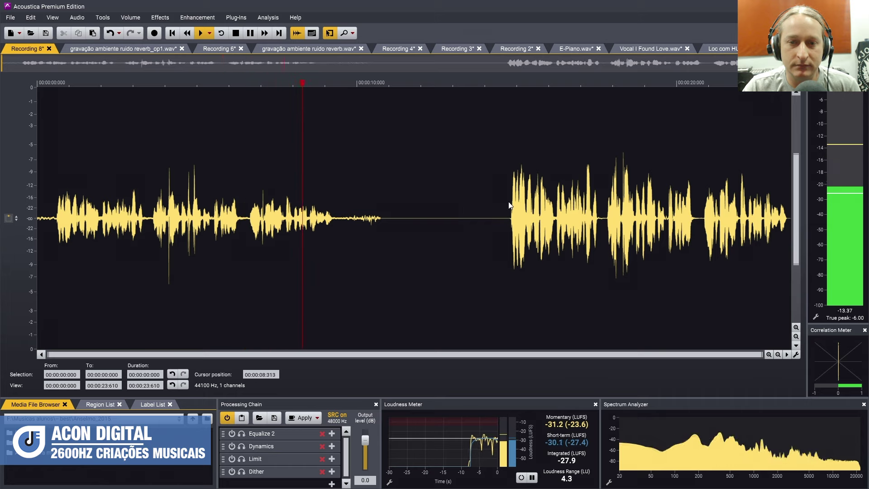
click(519, 212)
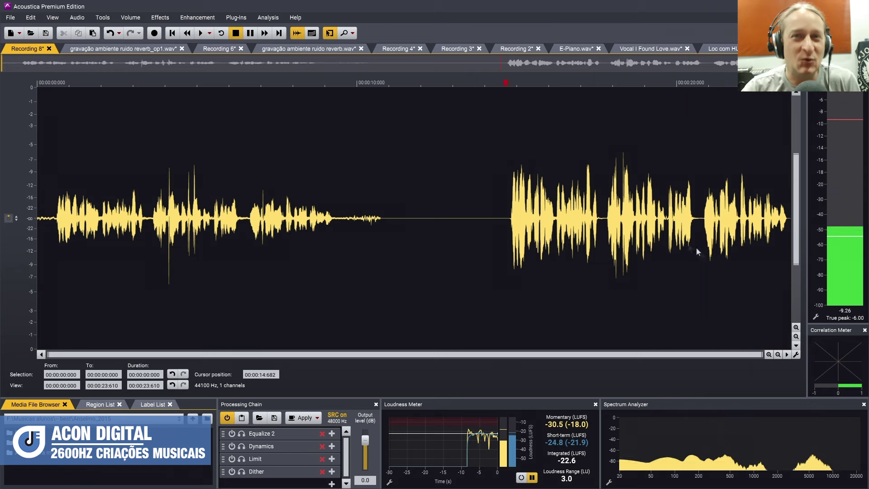
click(507, 257)
click(472, 187)
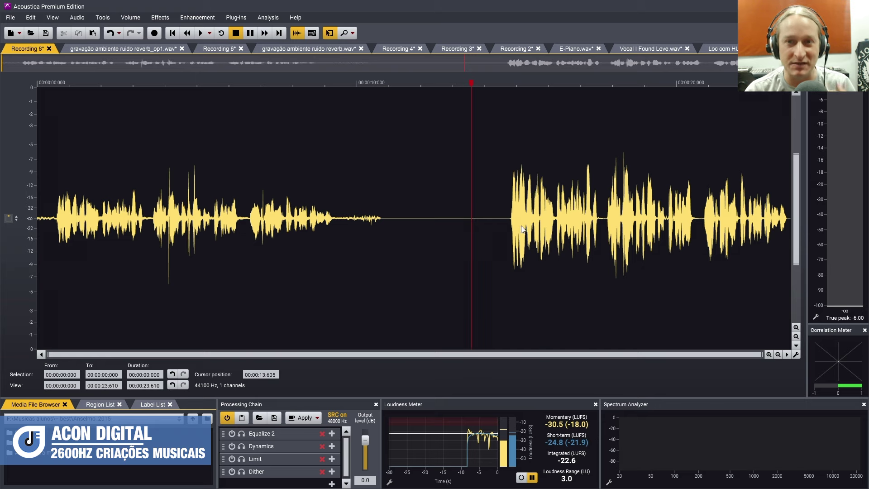
Raise the level of the cleaned speech from about 14.75 s to the end of the recording
drag(509, 221, 794, 224)
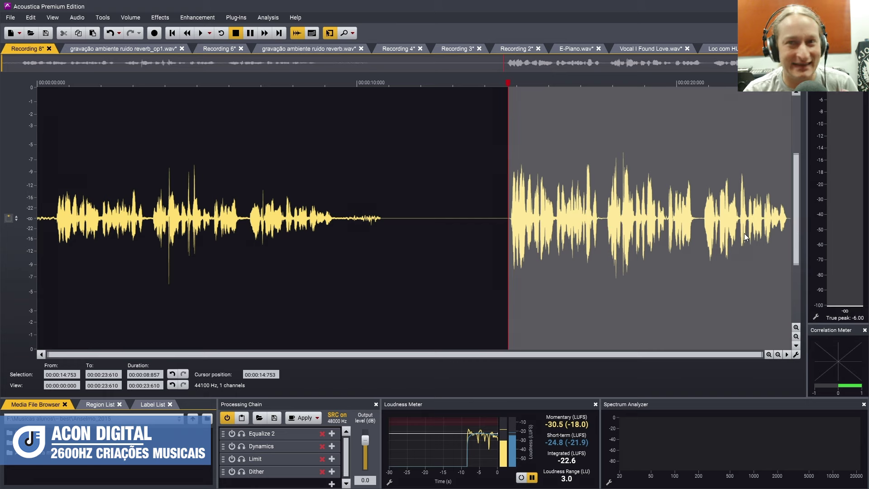
key(ctrl+z)
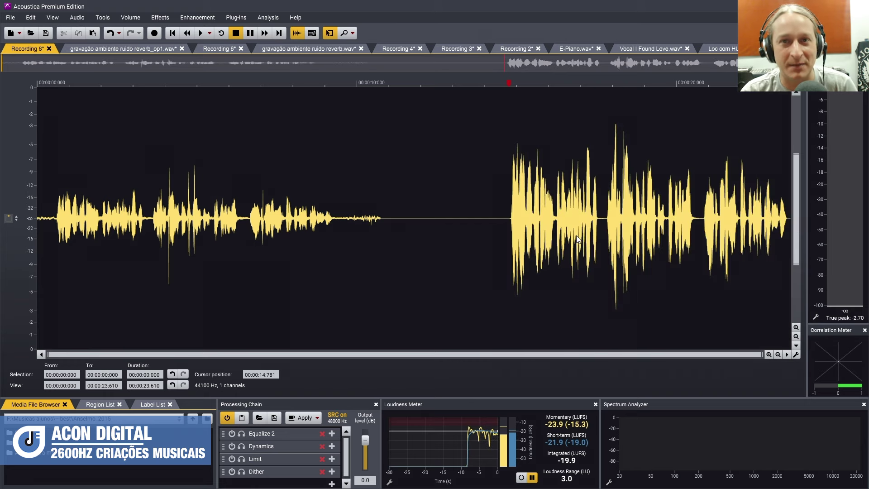